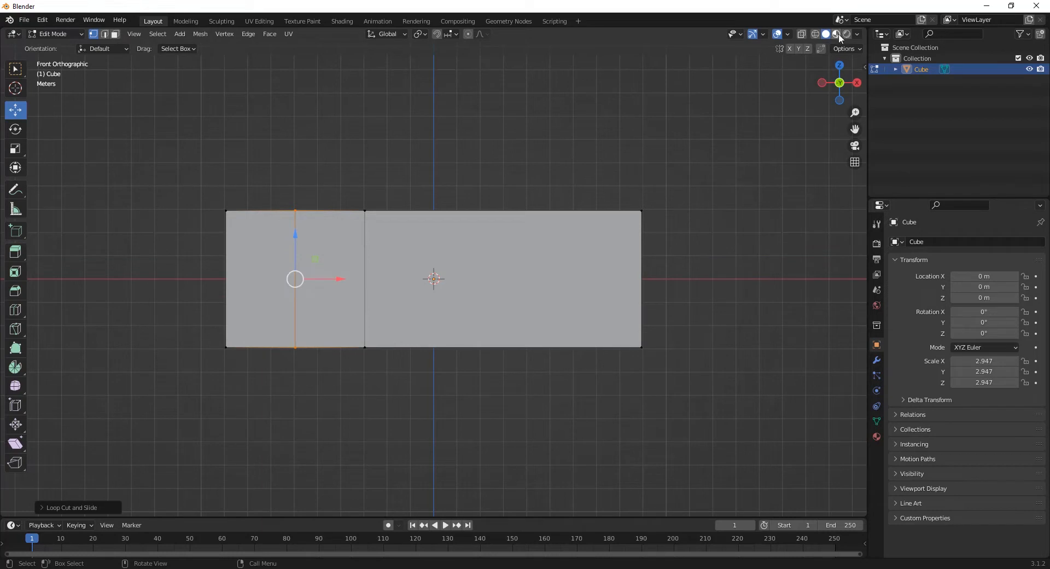
With see-through display on, shrink the narrow end's outermost vertices along Z and raise them flush with the block's upper edge.
click(833, 35)
click(802, 34)
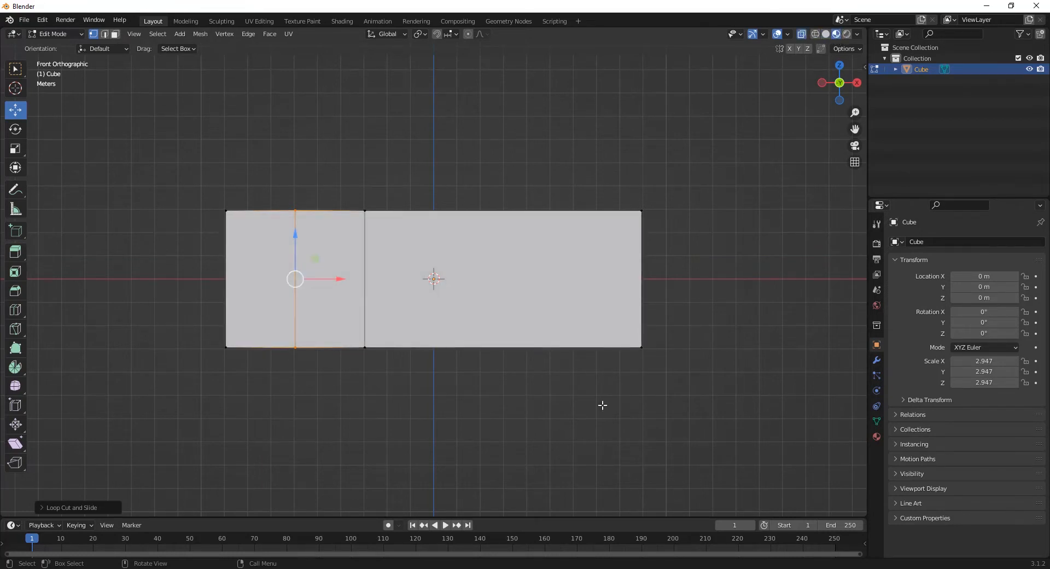
drag(166, 143, 278, 404)
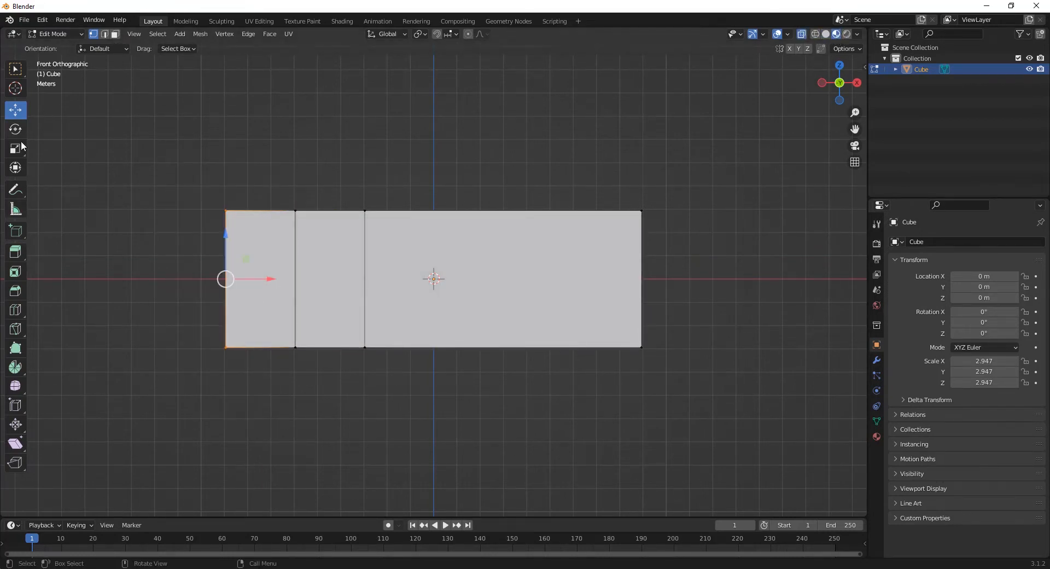
click(16, 148)
drag(227, 244, 209, 188)
click(21, 113)
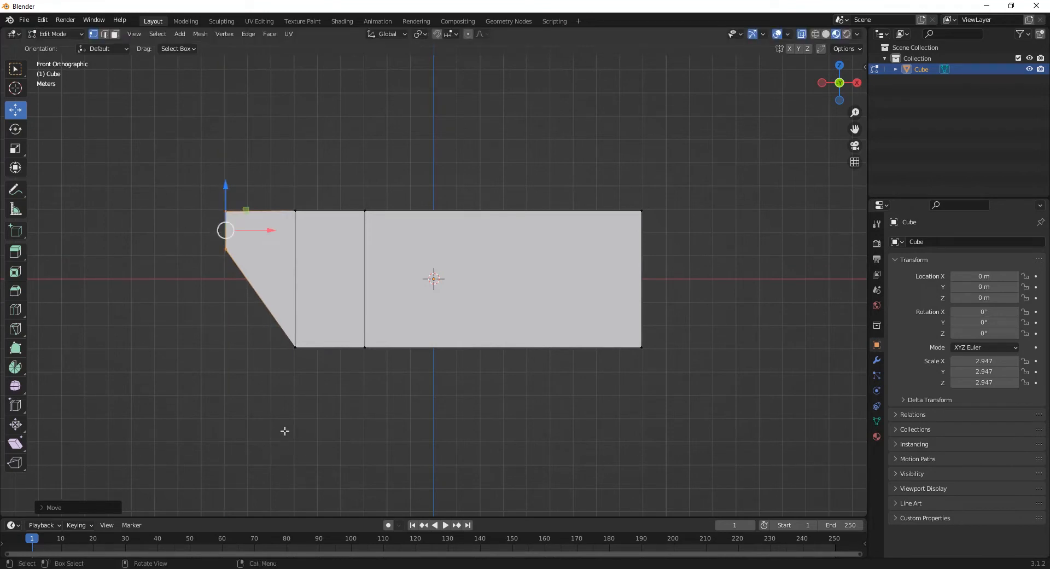
Scale the second column of vertices along Z and raise it to align with the block's upper edge.
drag(285, 353, 309, 200)
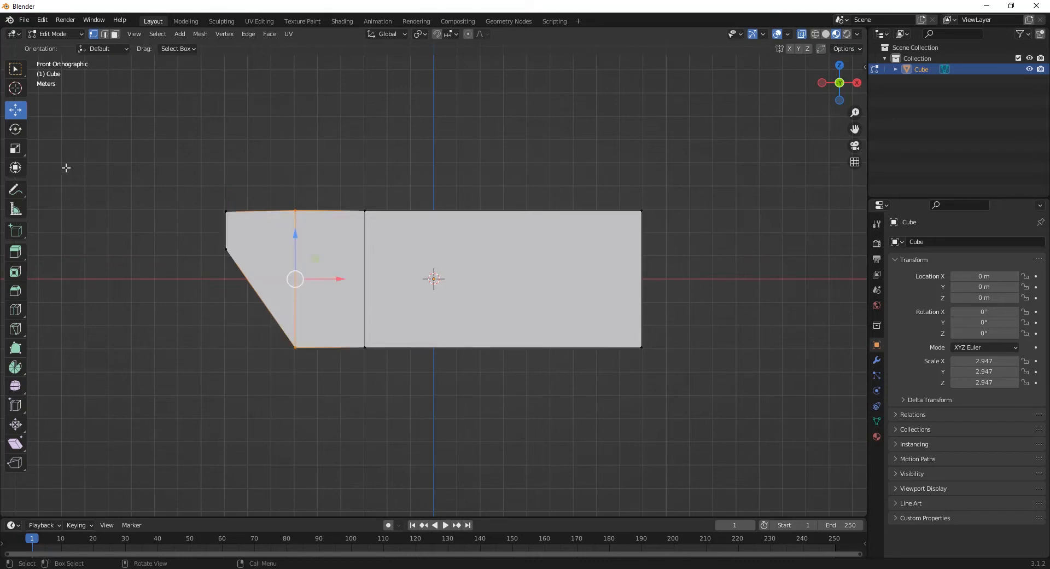
click(22, 151)
drag(294, 245, 301, 237)
click(15, 110)
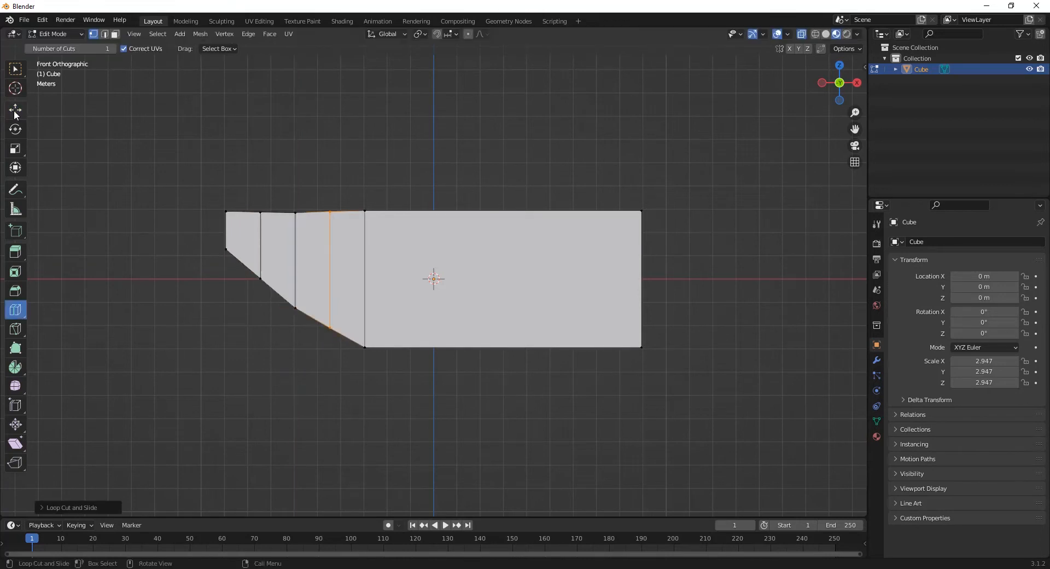
Adjust the individual lower vertices along Z to reshape the sloped underside near the narrow end.
click(15, 111)
click(293, 303)
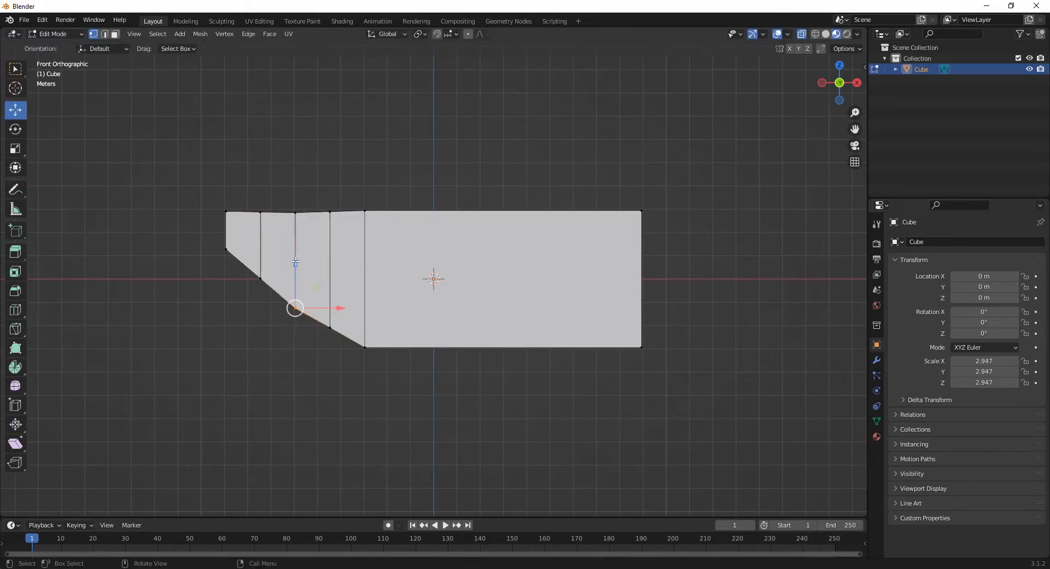
drag(295, 276, 258, 224)
click(260, 279)
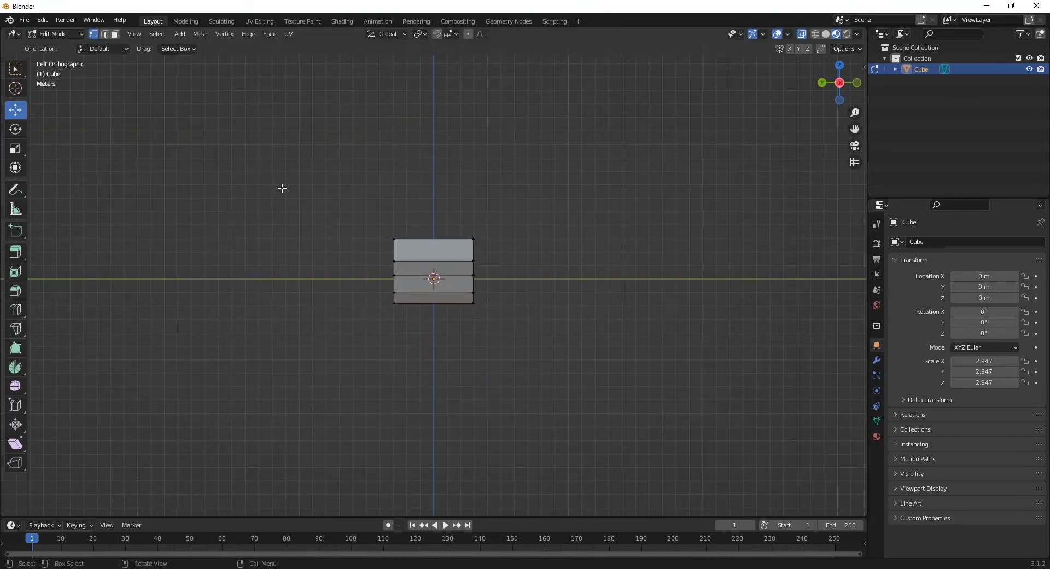
Narrow the whole mesh to about half its width along Y, and add loop cuts across and along the body.
drag(263, 123, 524, 449)
drag(403, 261, 419, 262)
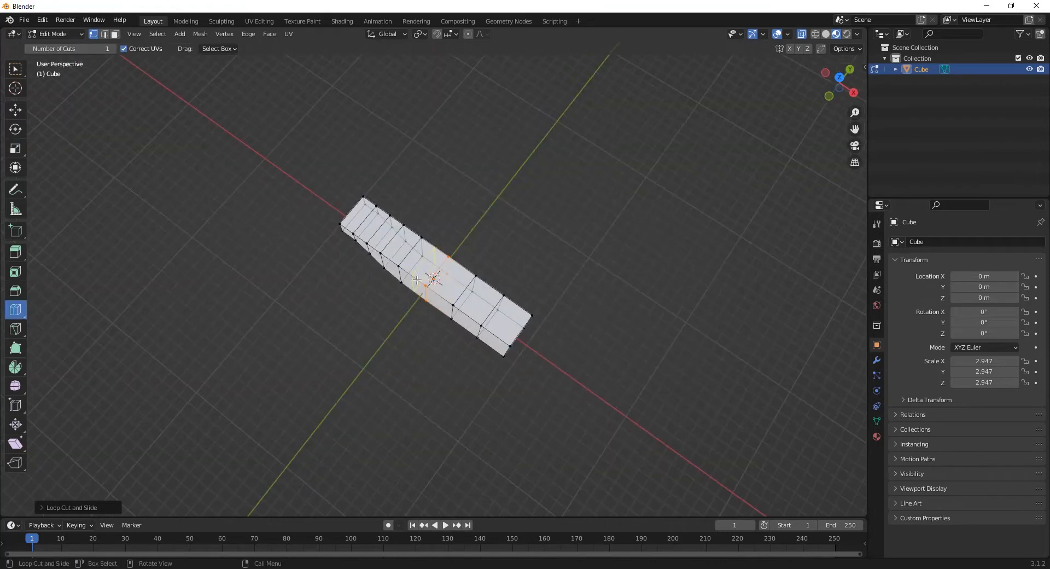
middle_drag(405, 253, 401, 277)
click(400, 277)
click(23, 114)
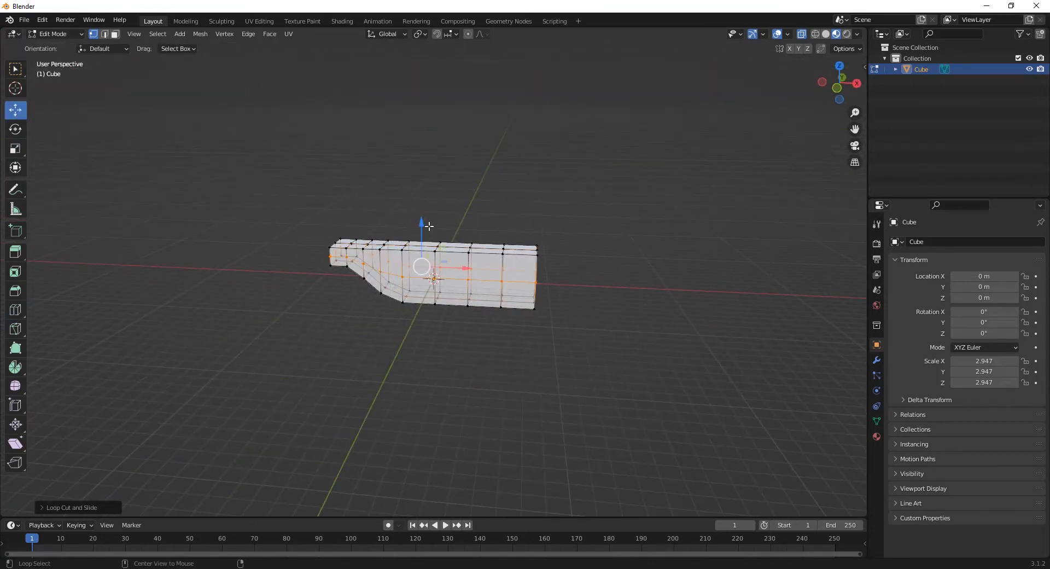
Taper the body by scaling the narrow end's vertices to about 0.52 along Y with smooth proportional editing over a wide falloff.
key(KP_7)
middle_drag(556, 322, 464, 218)
key(KP_7)
scroll(493, 293, up, 3)
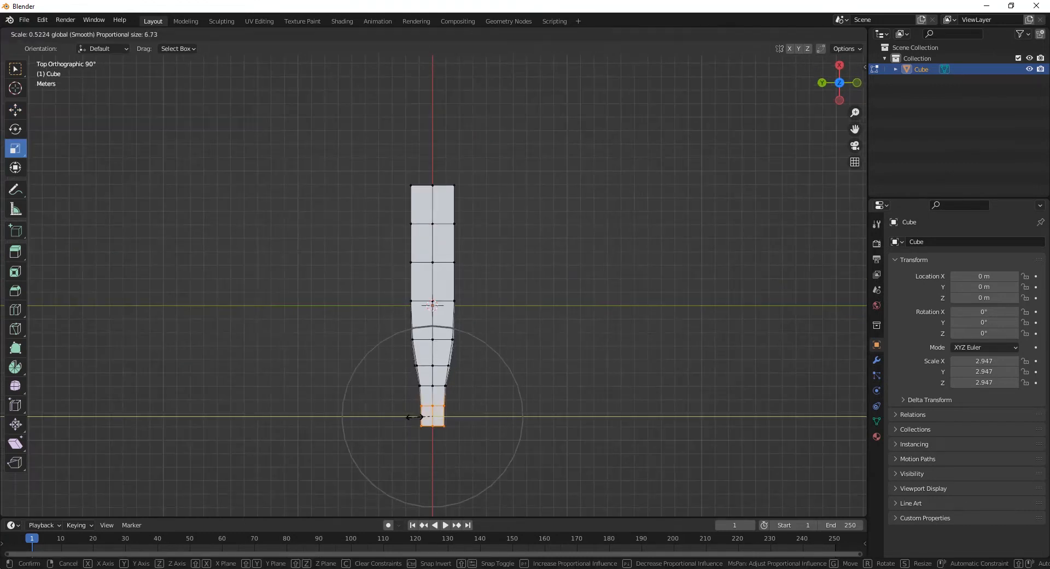
scroll(413, 416, down, 6)
click(414, 417)
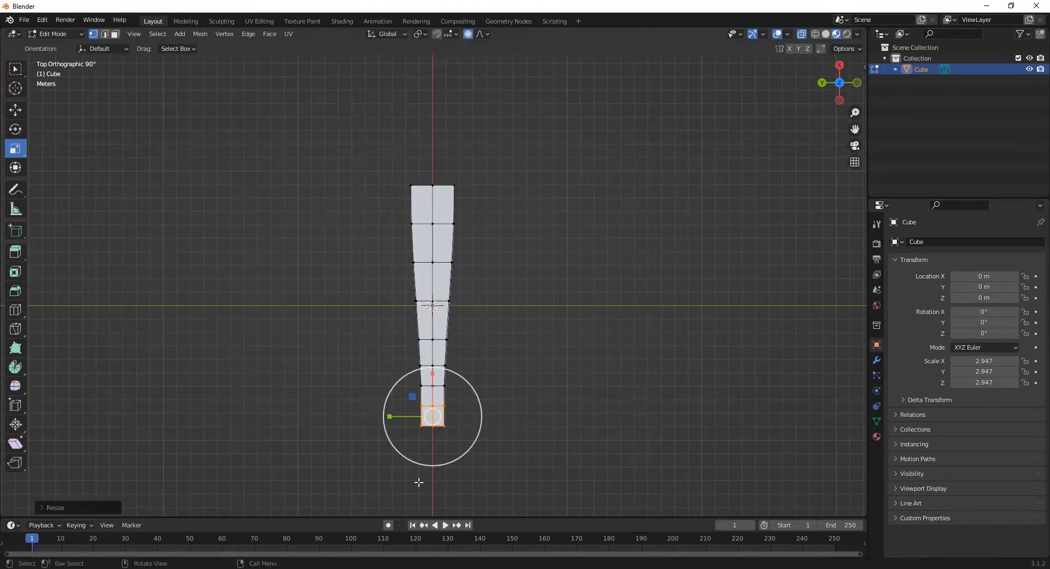
drag(363, 503, 521, 417)
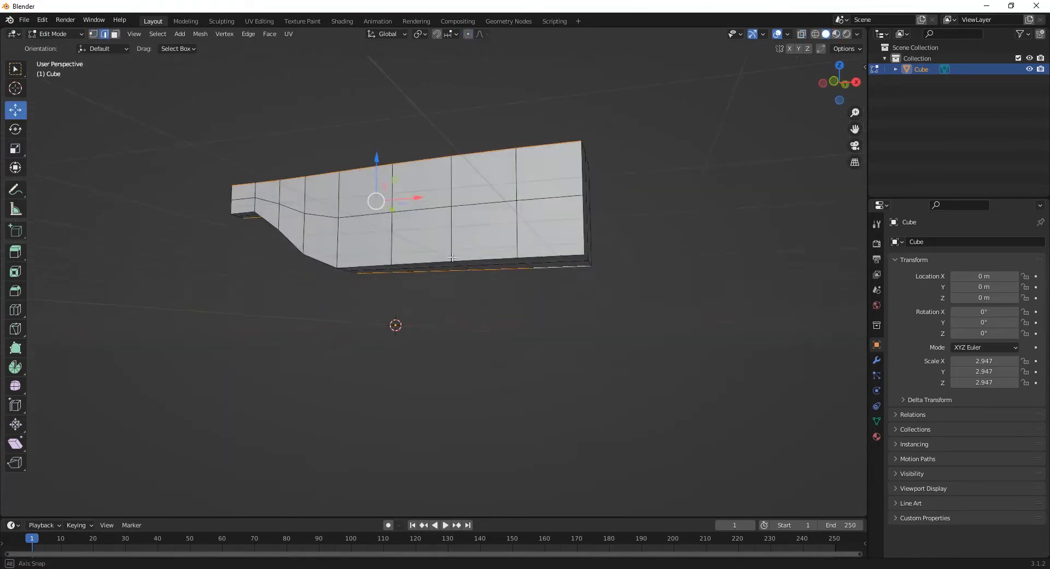
Bevel the body's long upper and lower side edges about 0.1 m wide with 3 segments.
middle_drag(519, 284, 598, 295)
alt+click(597, 269)
key(ctrl+b)
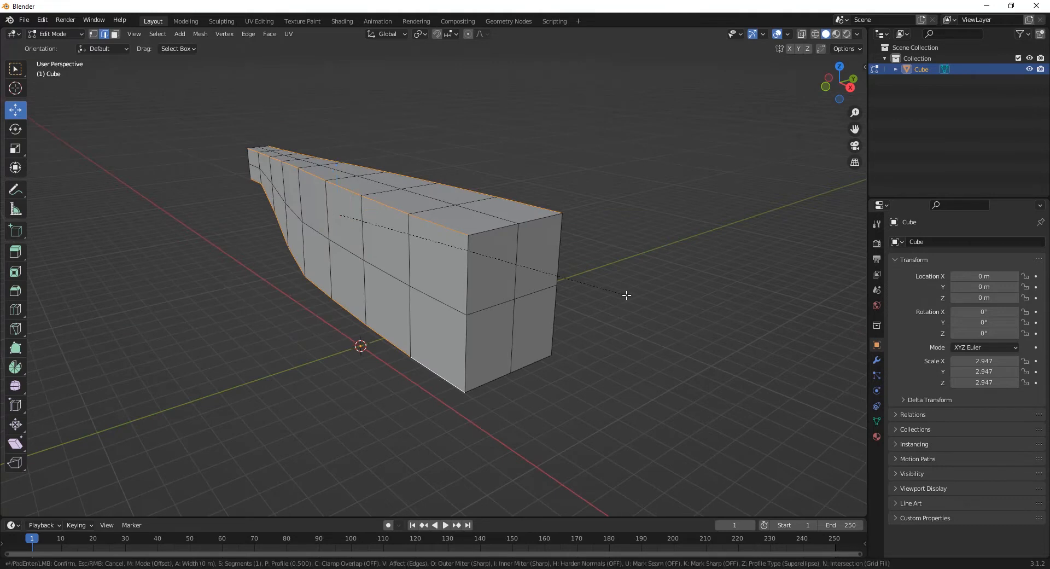
scroll(633, 293, up, 1)
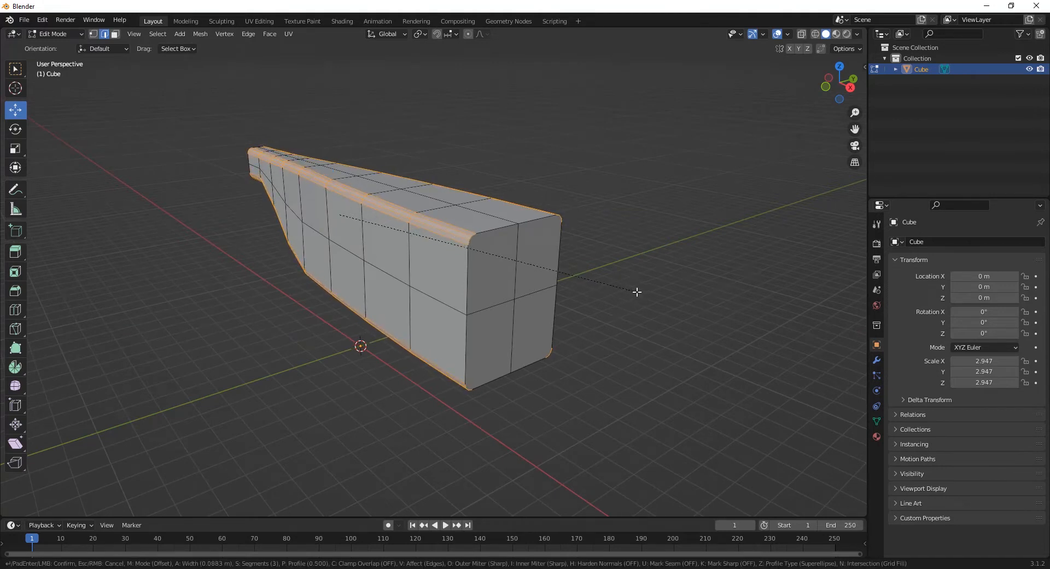
click(638, 292)
Scale the body in Object Mode to 3.275 along X and 3.091 along Z.
middle_drag(637, 291, 486, 318)
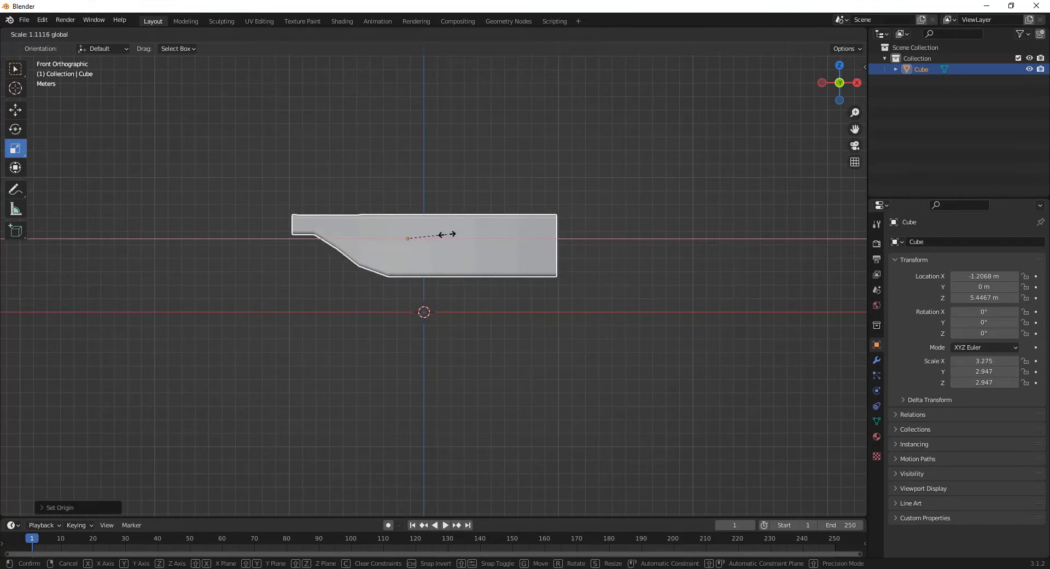
click(444, 235)
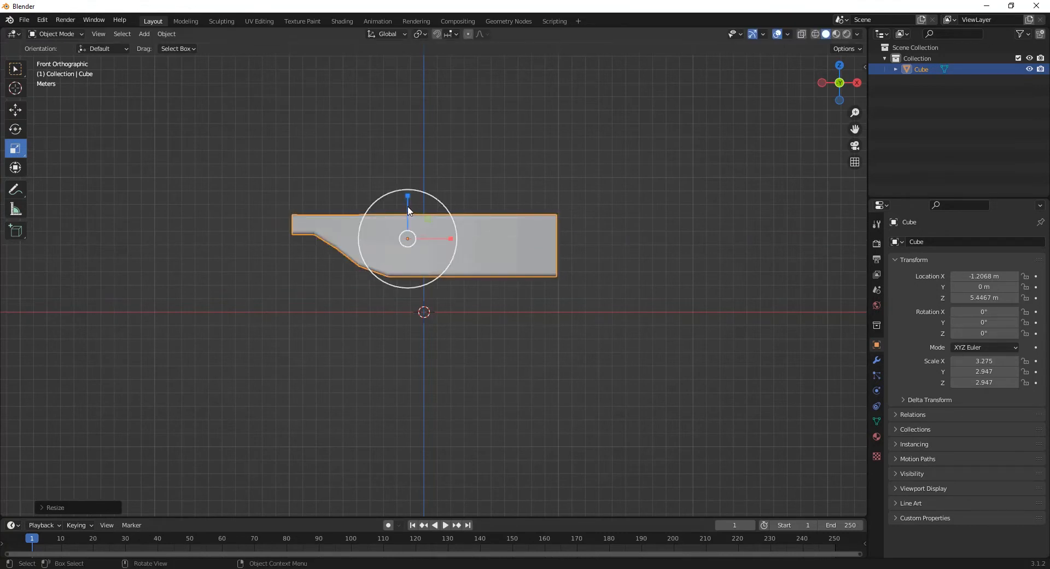
drag(408, 197, 408, 203)
Add a mesh cylinder and set its X rotation to 90°.
click(144, 34)
mouse_move(149, 46)
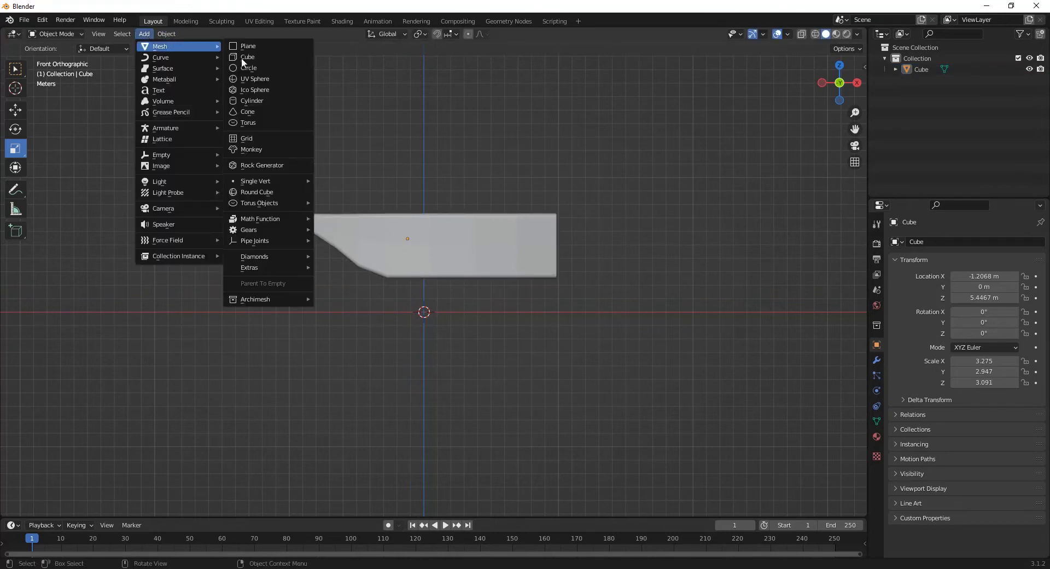
click(261, 99)
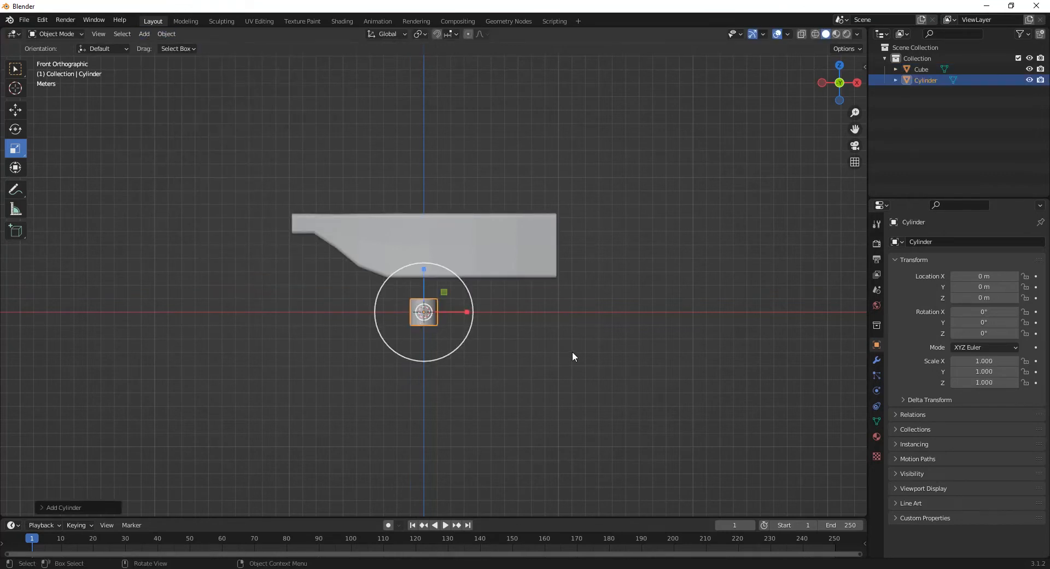
key(KP_3)
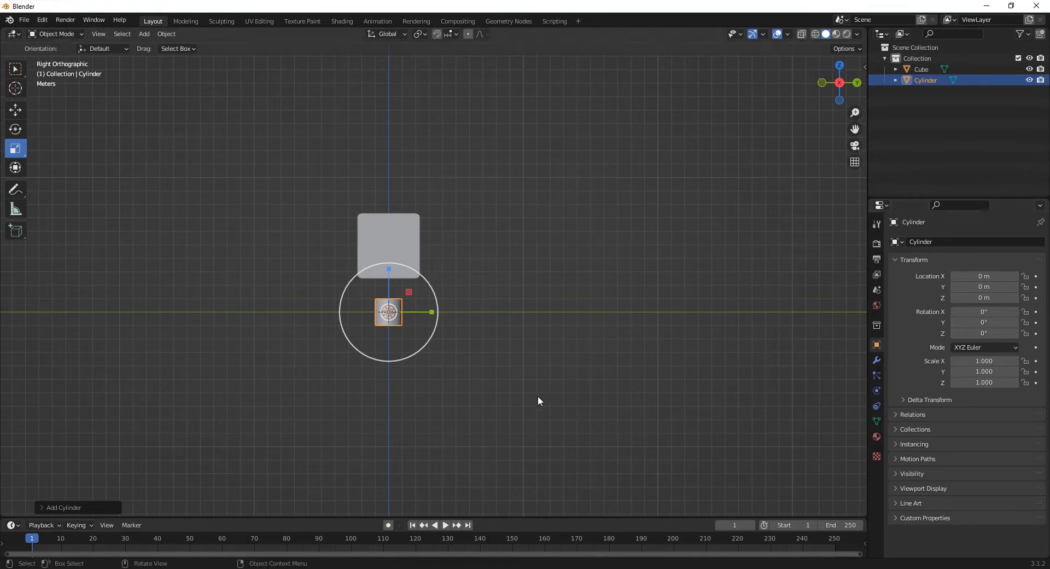
key(r)
click(339, 355)
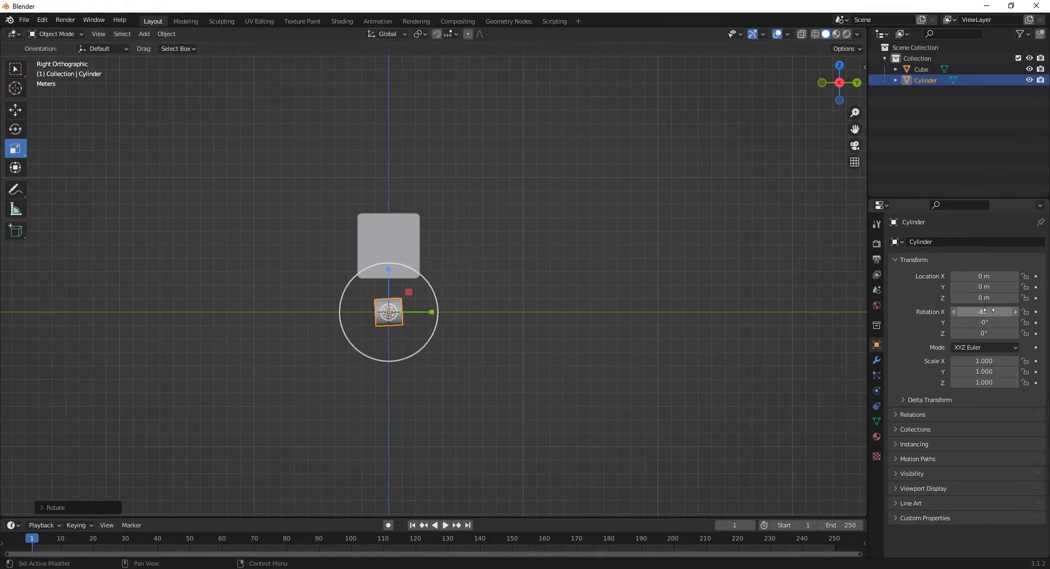
click(996, 310)
text(90)
key(Return)
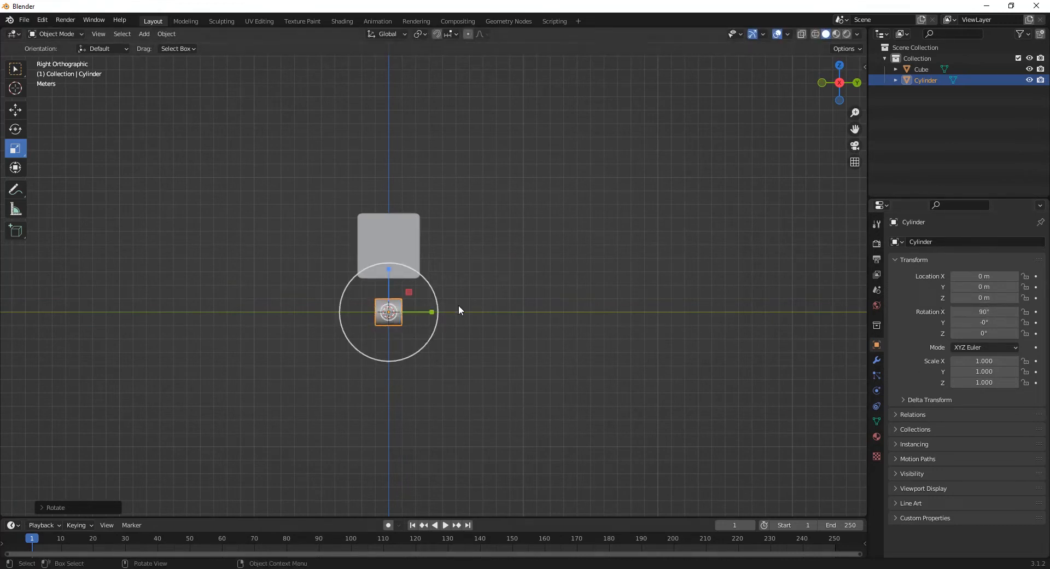
Scale the cylinder to 2.070 in X and Y and 2.675 in Z, and position it across the body's upper edge.
drag(344, 299, 424, 312)
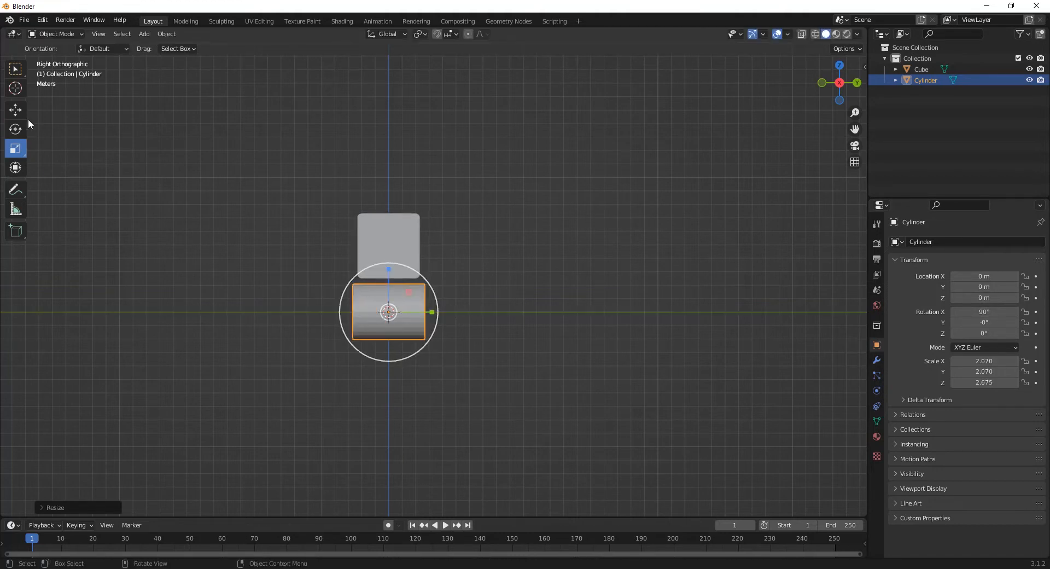
click(17, 112)
drag(385, 273, 386, 188)
key(KP_1)
scroll(483, 236, up, 2)
shift+middle_drag(484, 237, 448, 269)
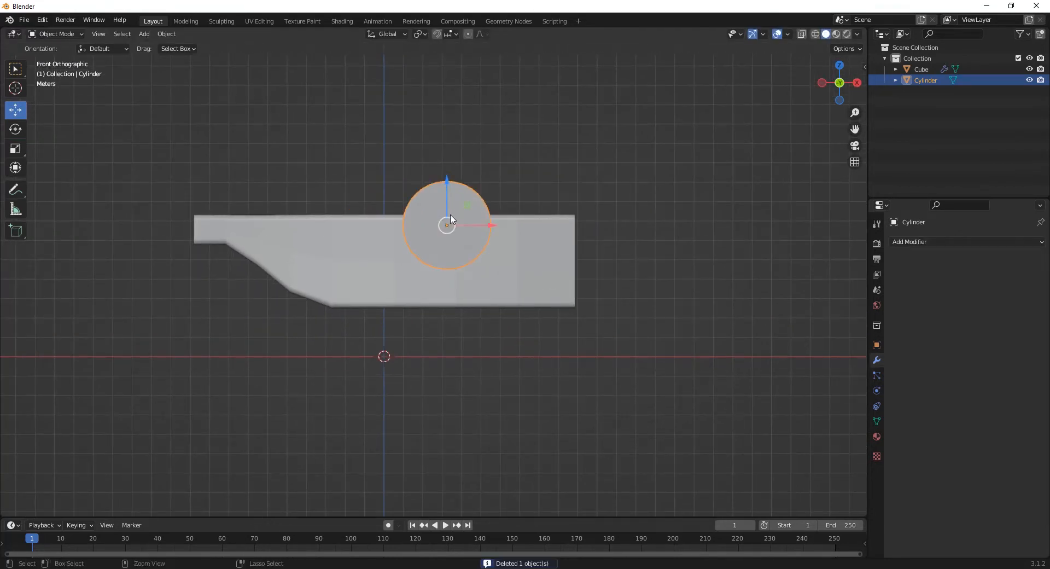
Add a Boolean Difference modifier to the body with the cylinder as the cutting object.
click(554, 265)
click(979, 242)
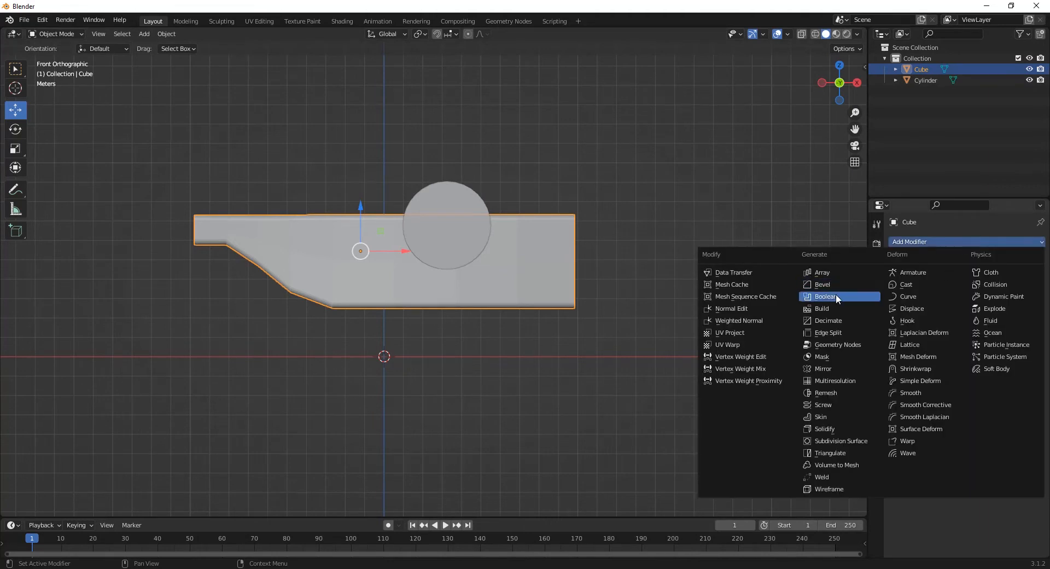
click(832, 296)
click(1024, 304)
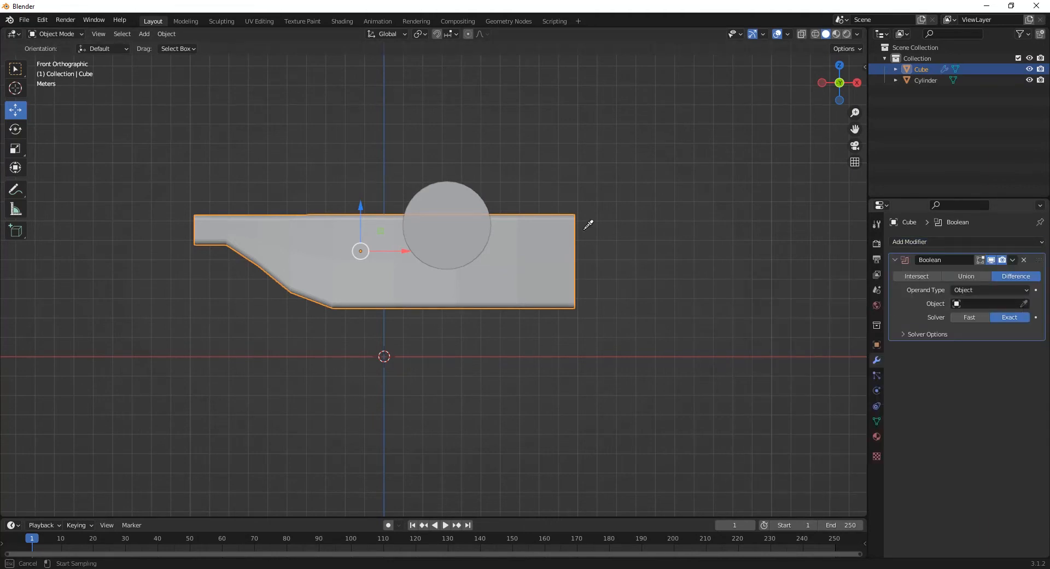
click(441, 215)
Hide the cylinder and apply the Boolean modifier on the body.
click(444, 213)
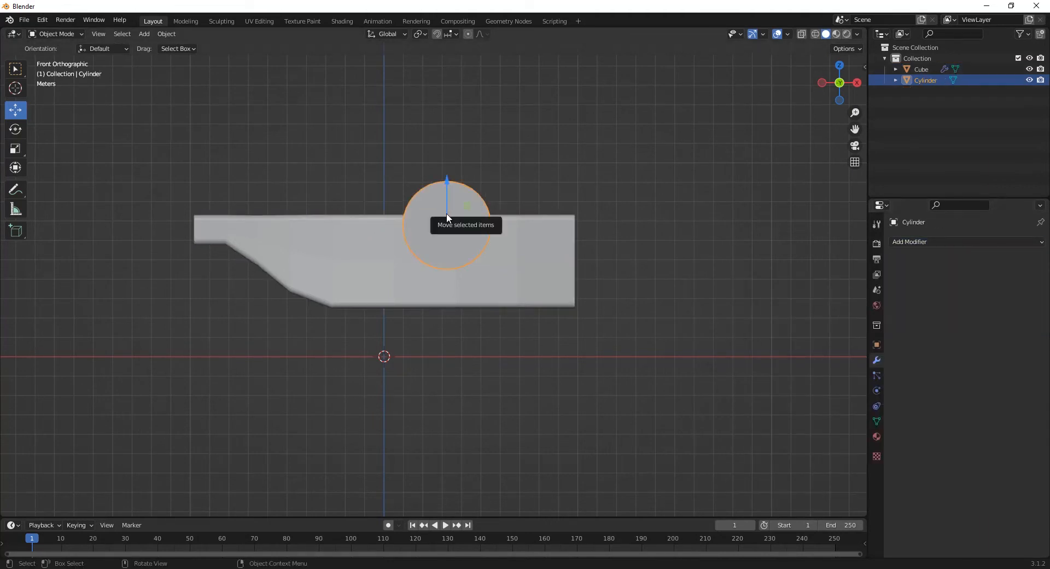
key(h)
middle_drag(447, 212, 477, 247)
click(568, 272)
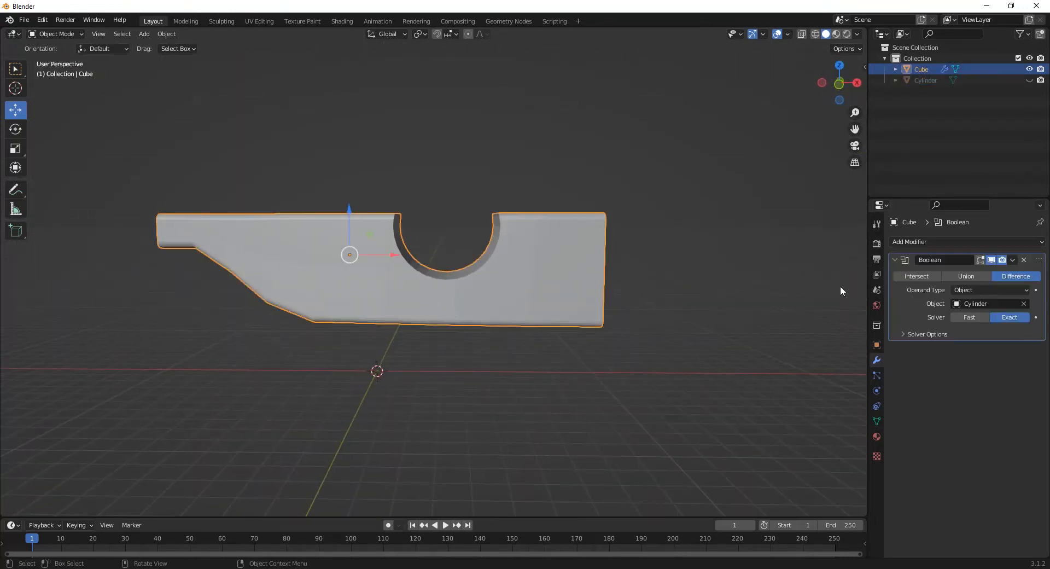
click(1011, 260)
click(985, 276)
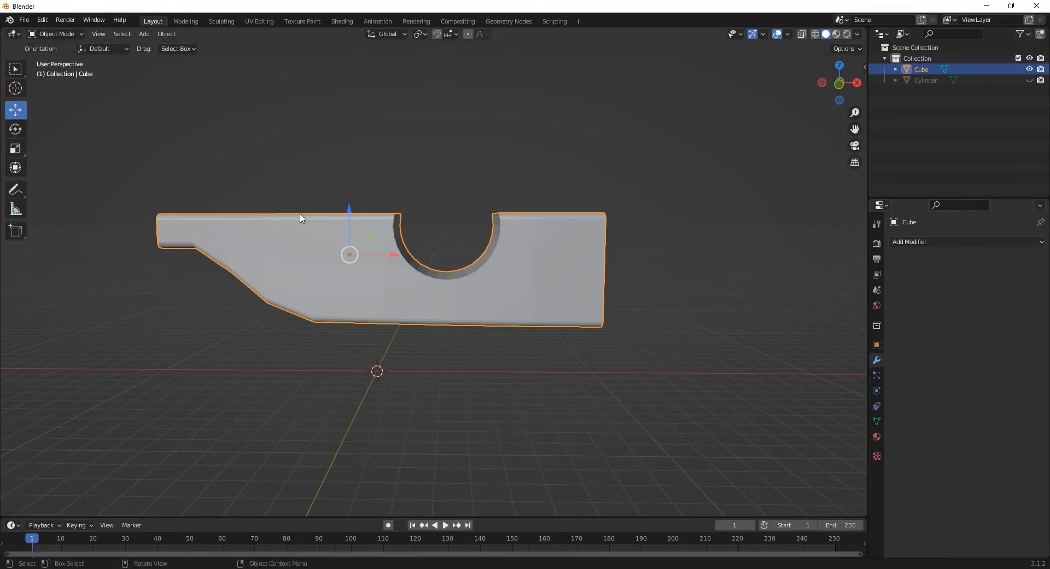
In Edit Mode, select the narrow end's geometry in see-through front view and move it slightly outward along X.
middle_drag(300, 217, 352, 259)
key(Tab)
middle_drag(706, 261, 626, 246)
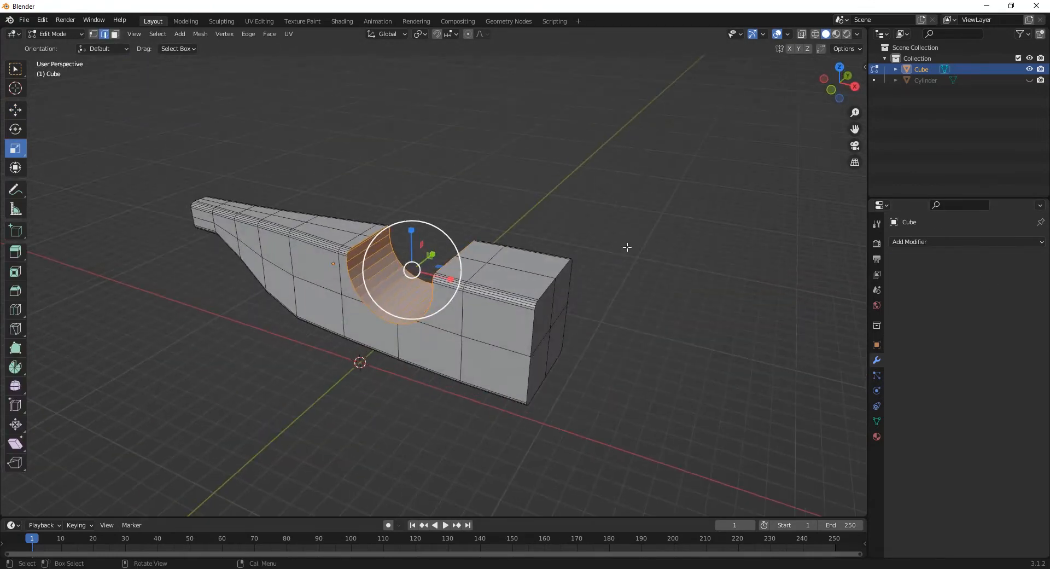
click(623, 245)
middle_drag(352, 302, 407, 266)
key(KP_1)
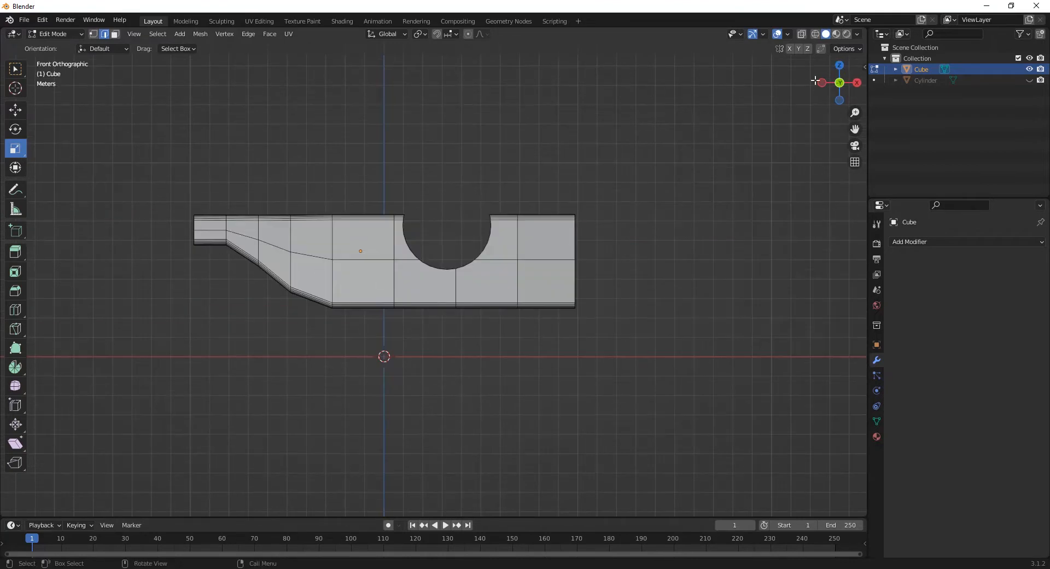
click(836, 34)
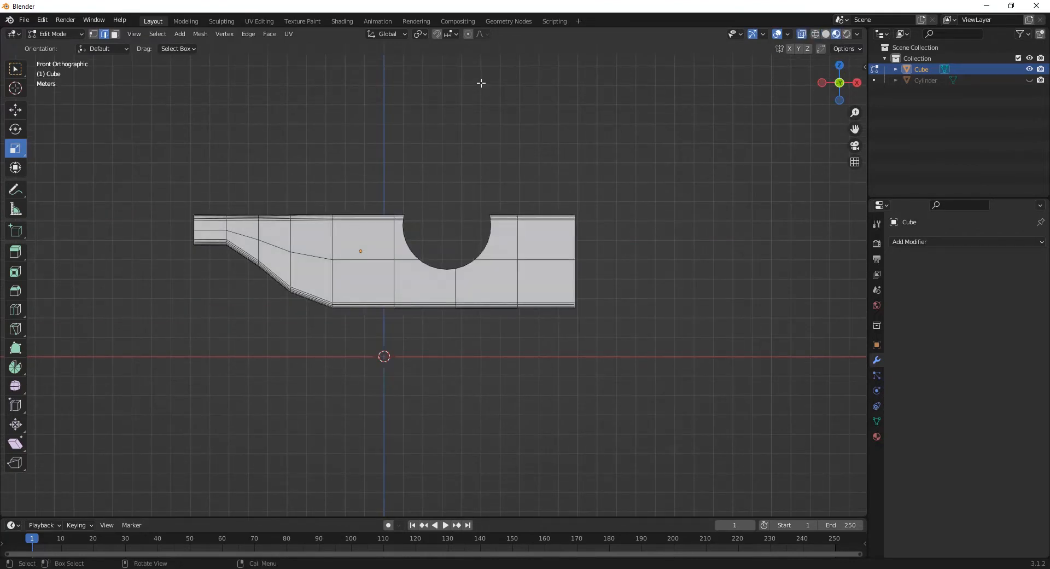
drag(128, 139, 279, 366)
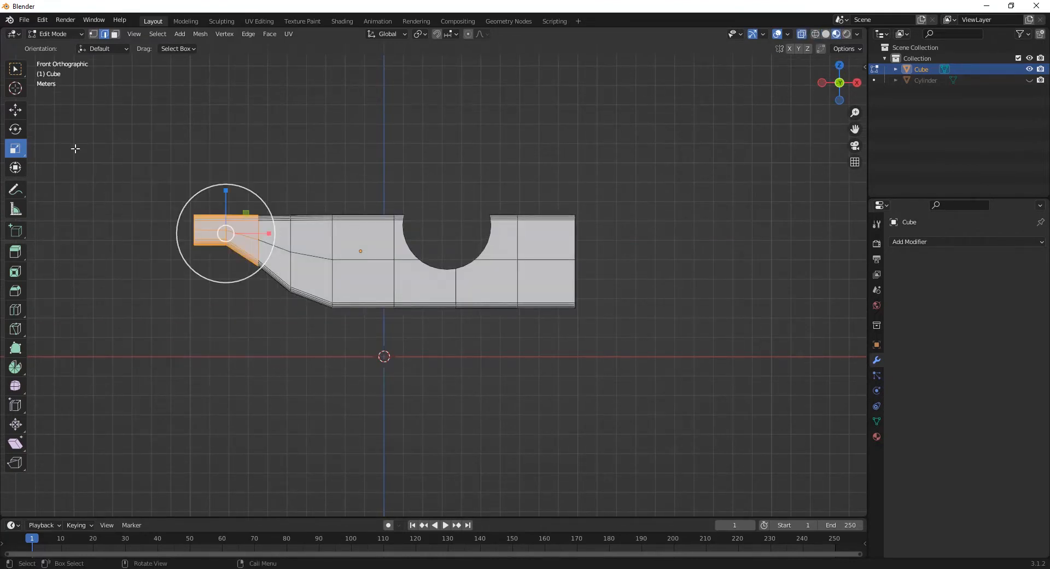
click(15, 110)
drag(267, 234, 252, 234)
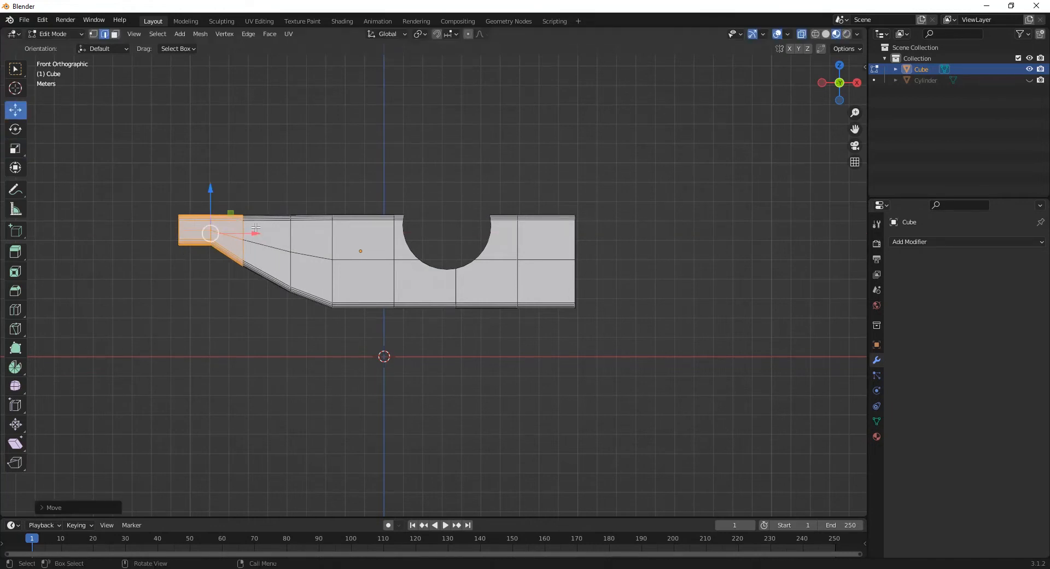
click(289, 280)
Return to Object Mode and give the body a new material with an orange-yellow base color, HSV 0.086, 0.989, 0.800.
key(Tab)
mouse_move(300, 309)
middle_down()
mouse_move(540, 331)
mouse_move(356, 336)
mouse_move(458, 300)
middle_up()
click(475, 303)
scroll(481, 310, up, 2)
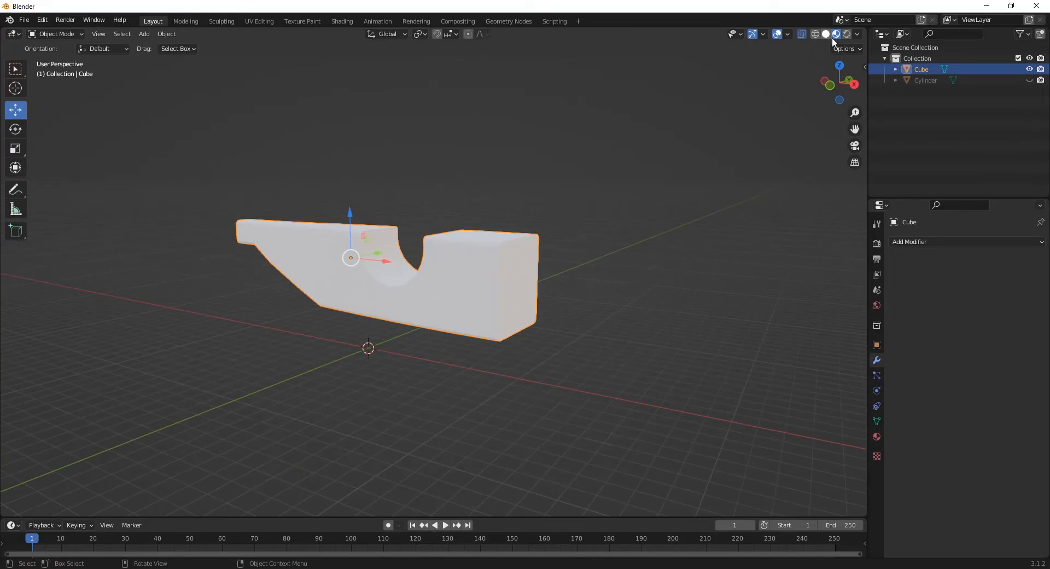
click(877, 436)
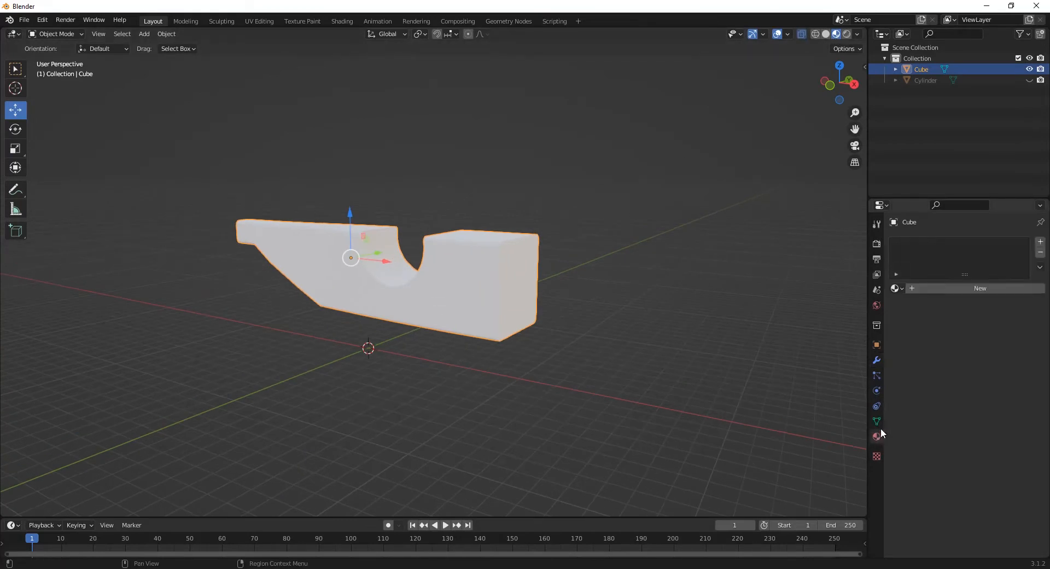
click(970, 288)
click(991, 406)
mouse_move(958, 307)
mouse_down()
mouse_move(960, 278)
mouse_move(954, 315)
mouse_up()
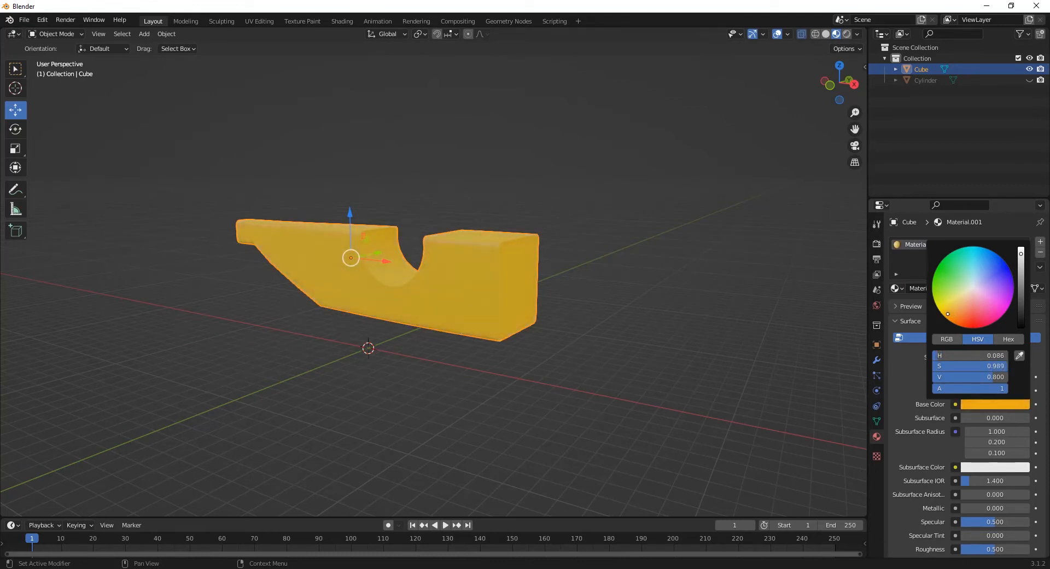
middle_drag(465, 269, 560, 309)
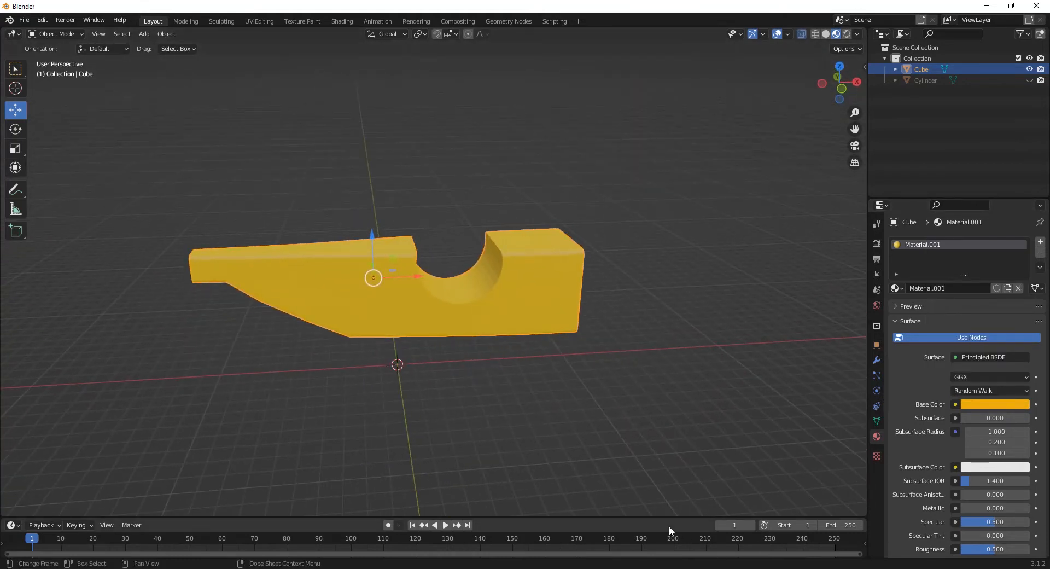
Apply Shade Smooth to the notched body.
scroll(491, 317, up, 3)
right_click(491, 316)
click(483, 306)
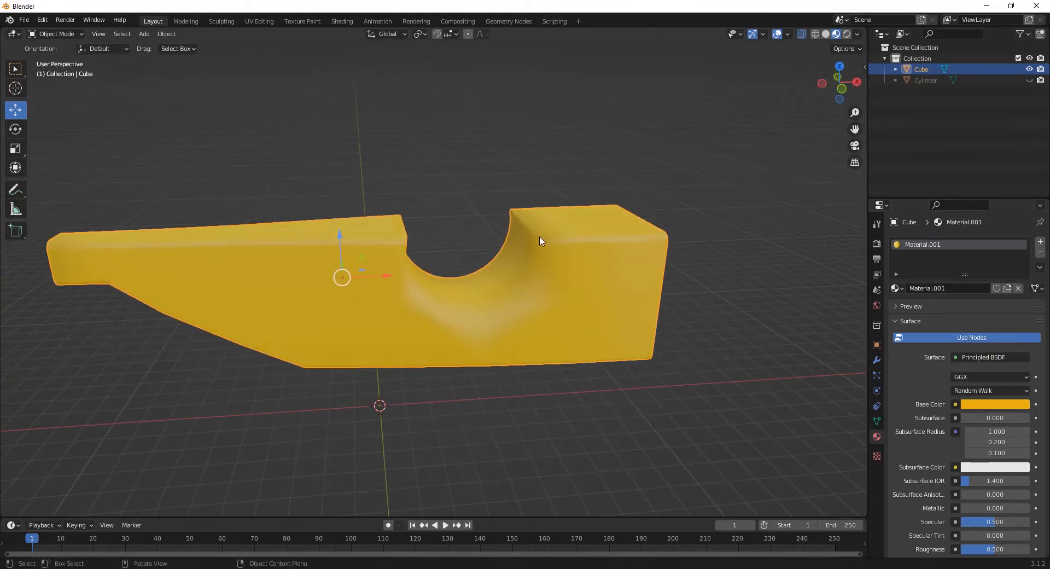
middle_drag(398, 269, 426, 273)
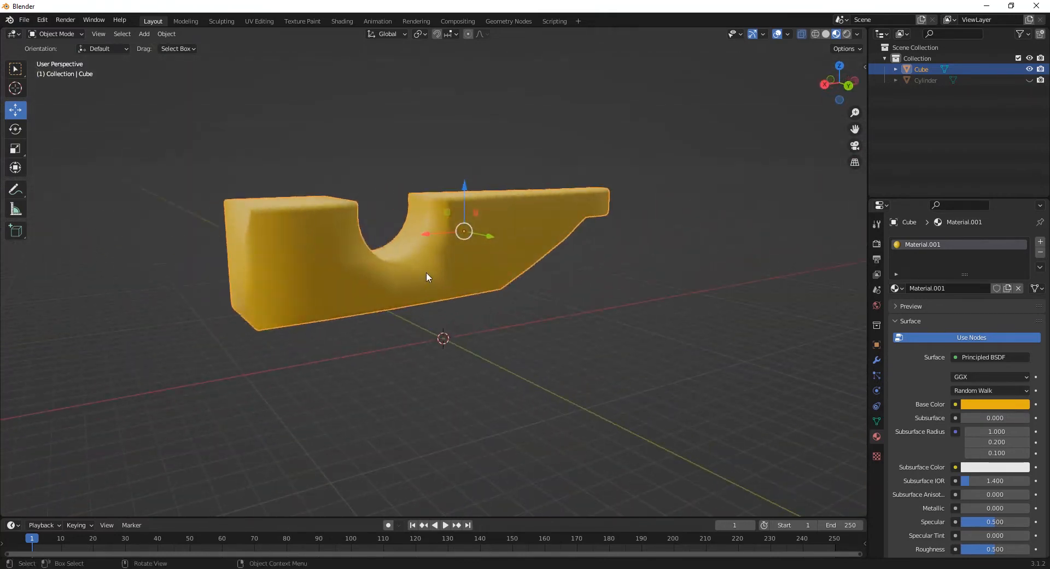
Enable Auto Smooth at 30° in the body's normals settings and check the shading around the notch.
click(877, 363)
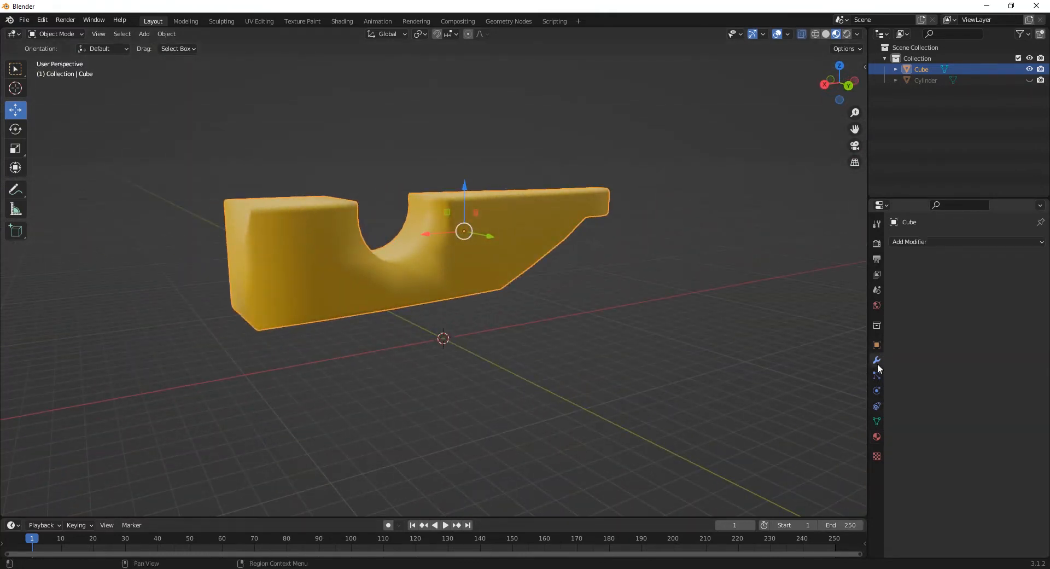
click(876, 421)
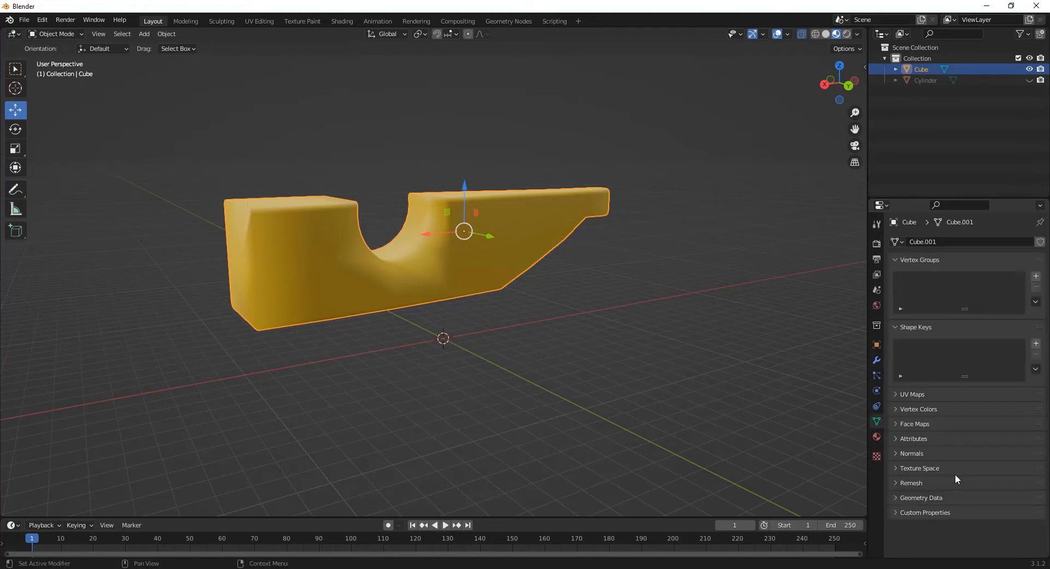
click(912, 455)
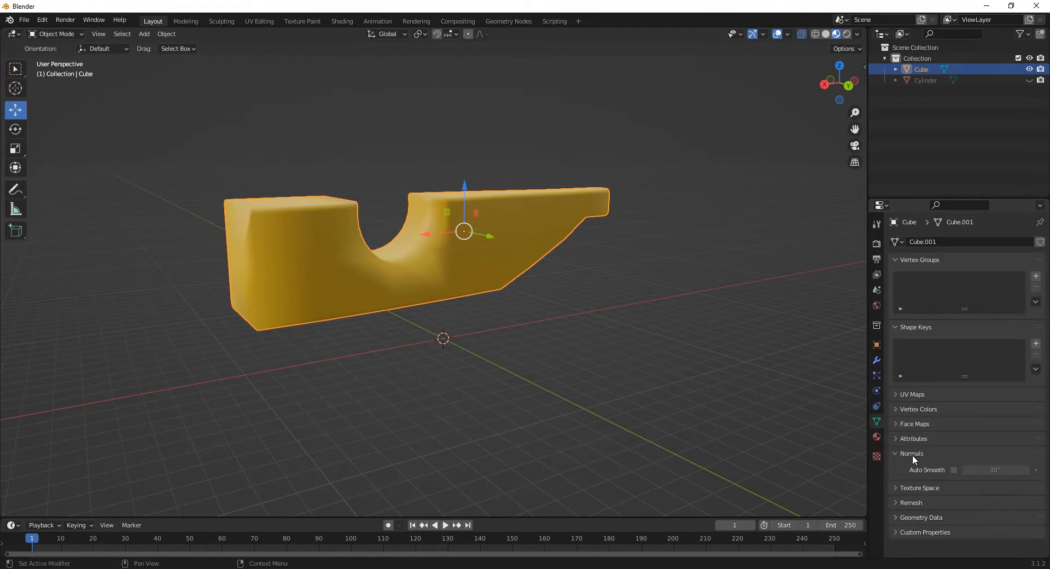
click(953, 471)
middle_drag(403, 304, 399, 328)
scroll(431, 226, up, 3)
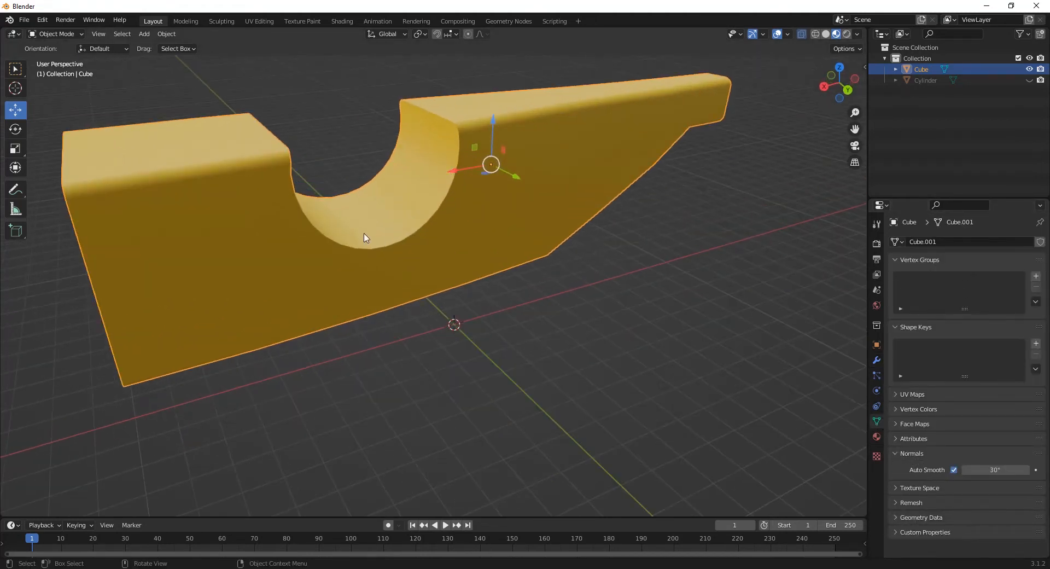
middle_drag(366, 238, 602, 254)
scroll(602, 254, down, 2)
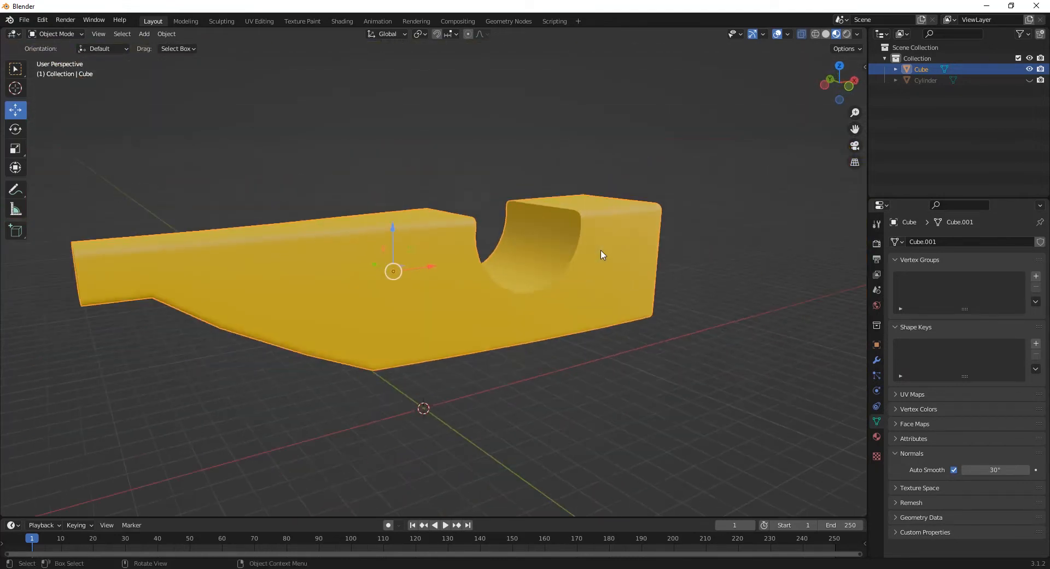
Deselect the body, add a new mesh cube, and raise it along Z above the body.
scroll(507, 309, down, 4)
middle_drag(494, 311, 448, 321)
key(alt+a)
click(144, 33)
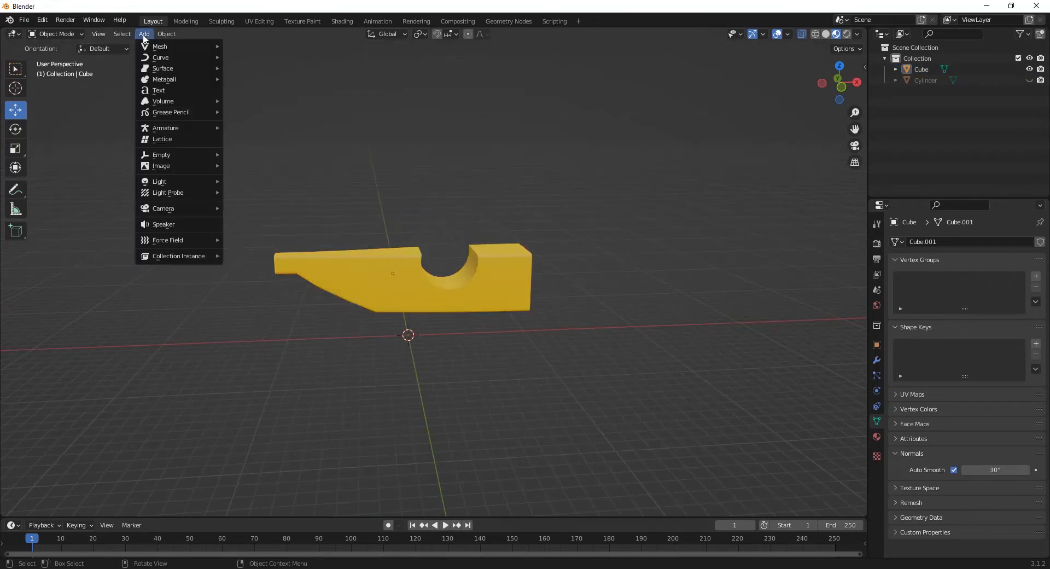
mouse_move(159, 46)
click(252, 57)
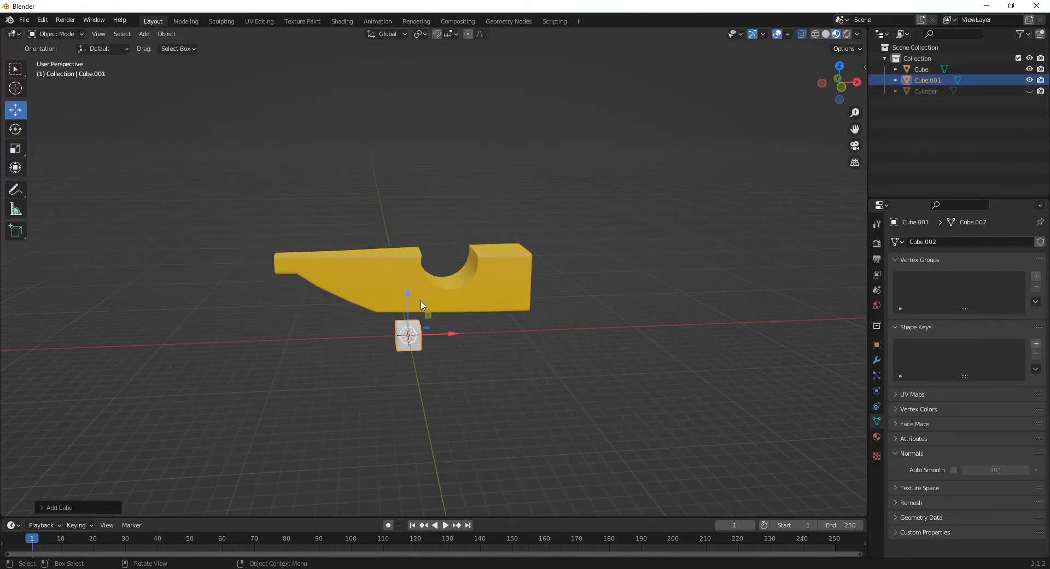
drag(409, 306, 407, 194)
In Edit Mode, enlarge the new cube uniformly and stretch it along Y well past both sides of the body.
key(KP_7)
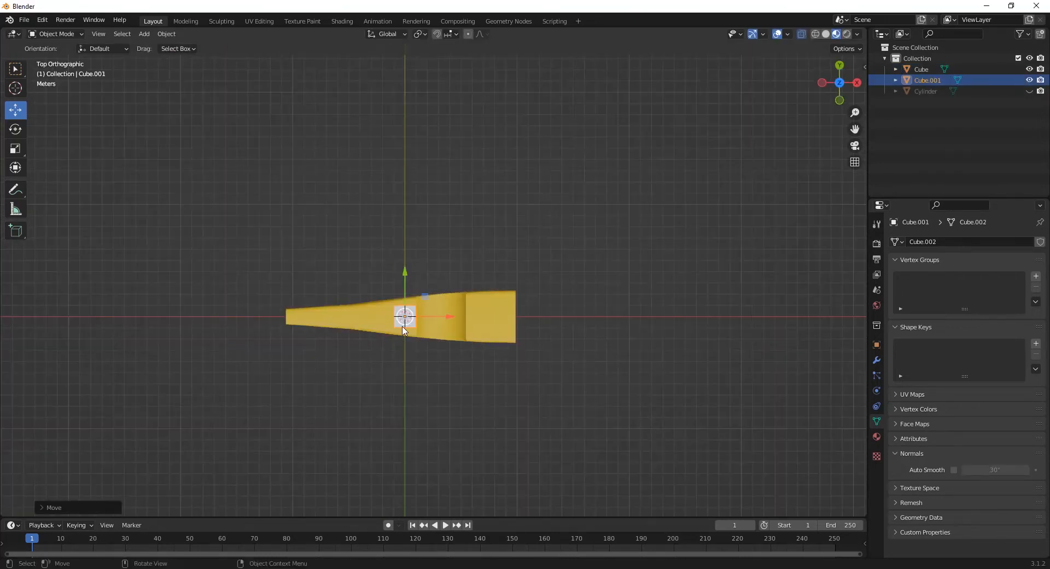
scroll(439, 325, up, 2)
shift+middle_drag(439, 325, 482, 256)
key(Tab)
scroll(463, 289, up, 4)
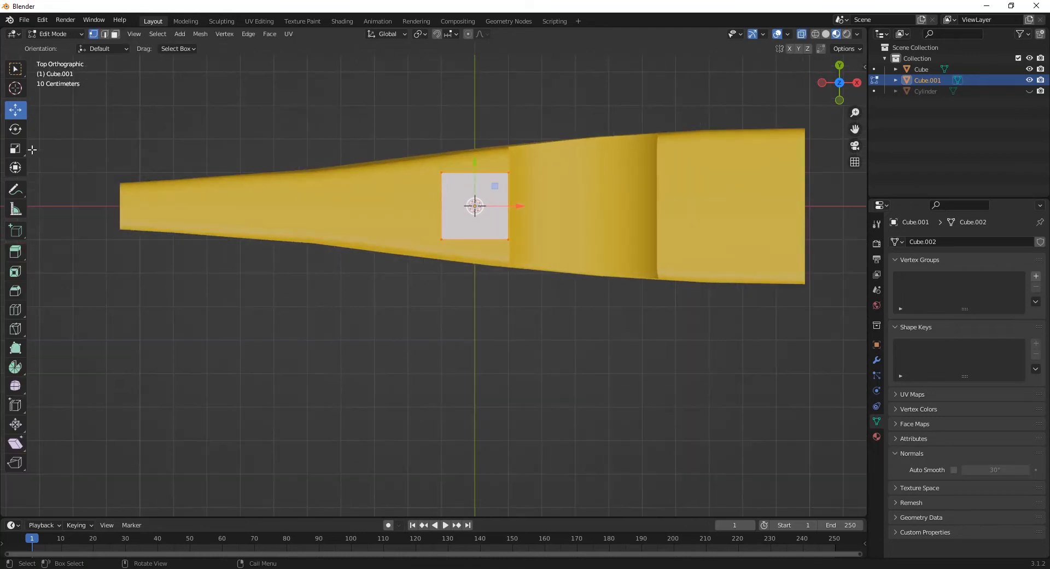
scroll(440, 266, down, 4)
key(s)
click(559, 344)
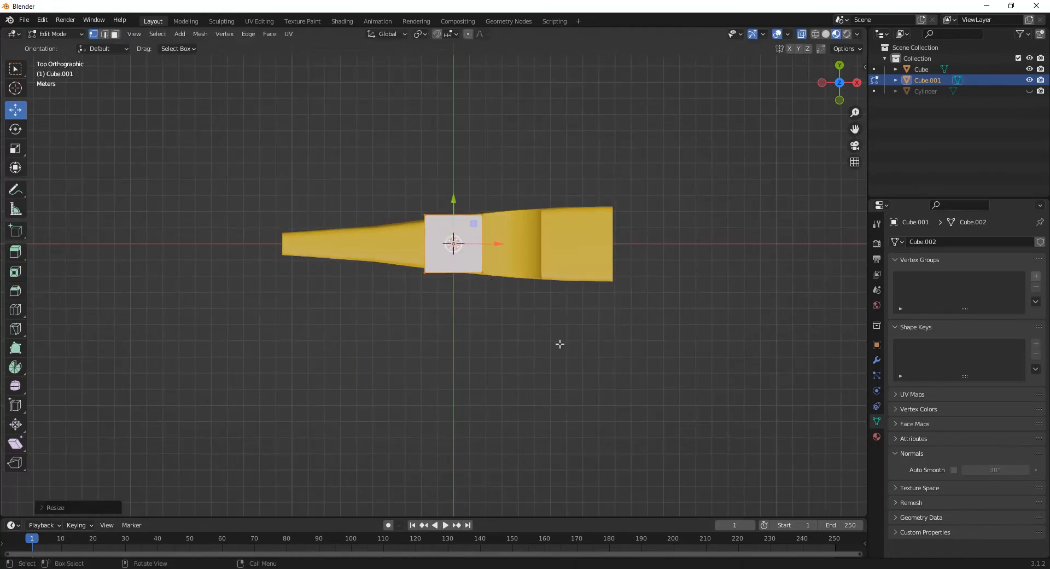
click(19, 151)
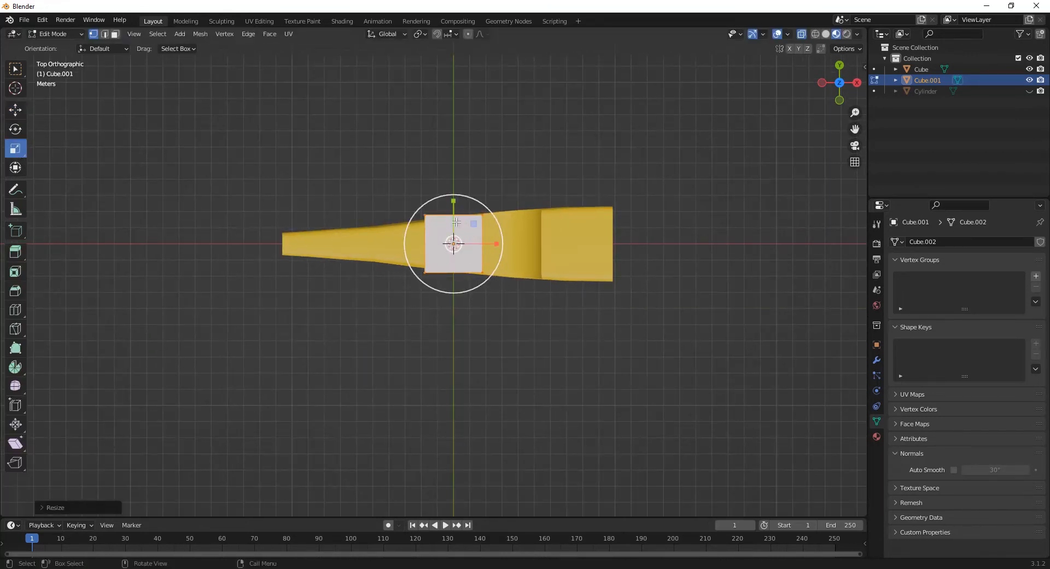
drag(457, 222, 451, 155)
Flatten the stretched cube along Z in front view to about one-sixth of its height, forming a thin slab.
key(KP_1)
scroll(504, 302, up, 3)
shift+middle_drag(504, 302, 489, 415)
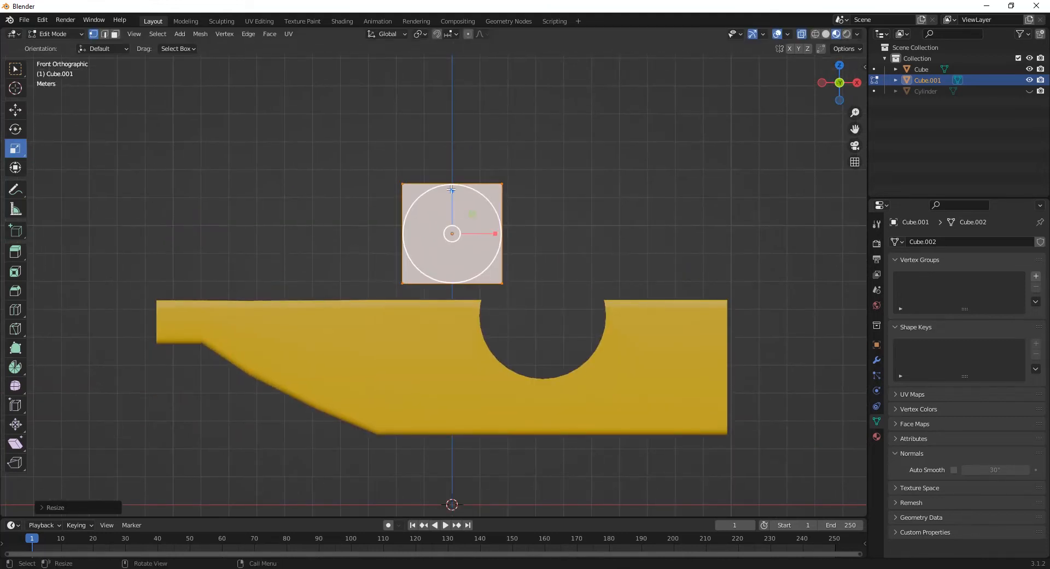
drag(451, 198, 453, 231)
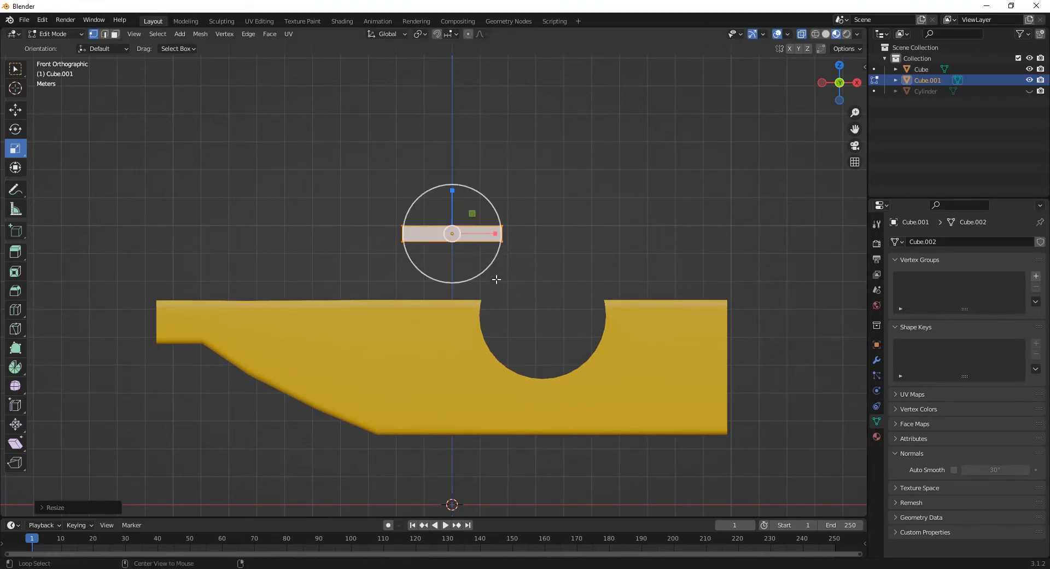
Select the slab's four vertical corner edges and bevel them with a 1.63 m width and 5 segments to round both ends.
key(KP_7)
middle_drag(499, 403, 547, 350)
click(469, 349)
key(2)
click(469, 353)
shift+click(477, 321)
middle_drag(477, 320, 640, 274)
shift+click(350, 455)
middle_drag(351, 455, 513, 304)
shift+click(773, 296)
key(ctrl+b)
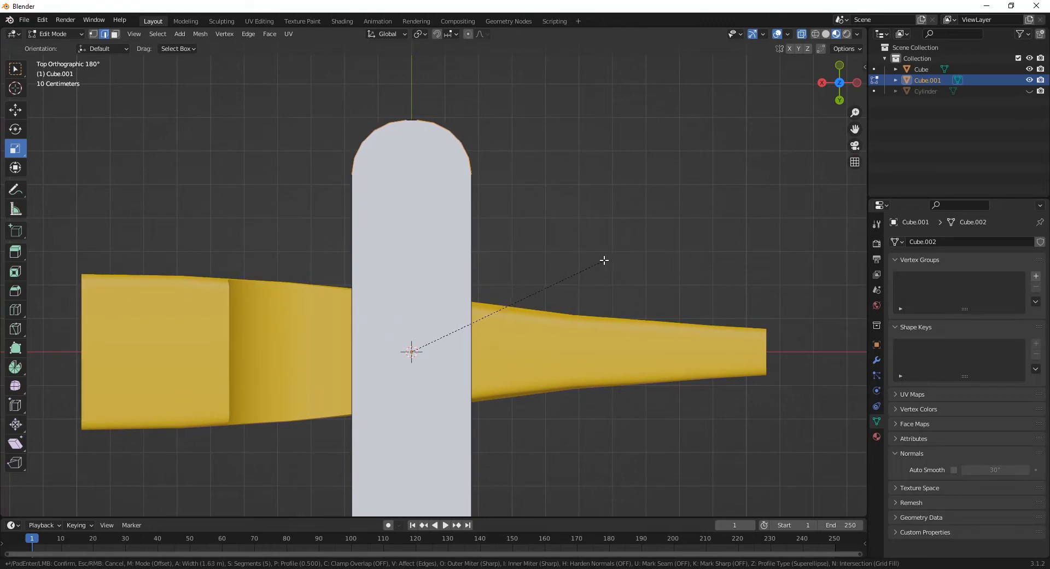
click(604, 260)
middle_drag(603, 260, 498, 421)
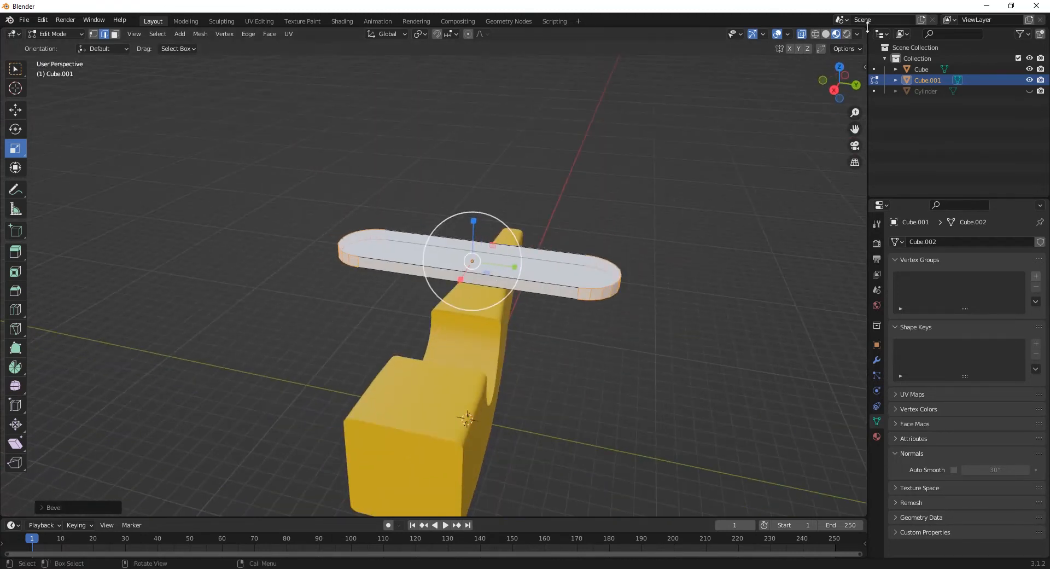
Switch the viewport to solid shading, deselect the slab's edges, and return to Object Mode with X-ray off.
click(826, 35)
middle_drag(581, 297, 484, 272)
scroll(484, 272, up, 4)
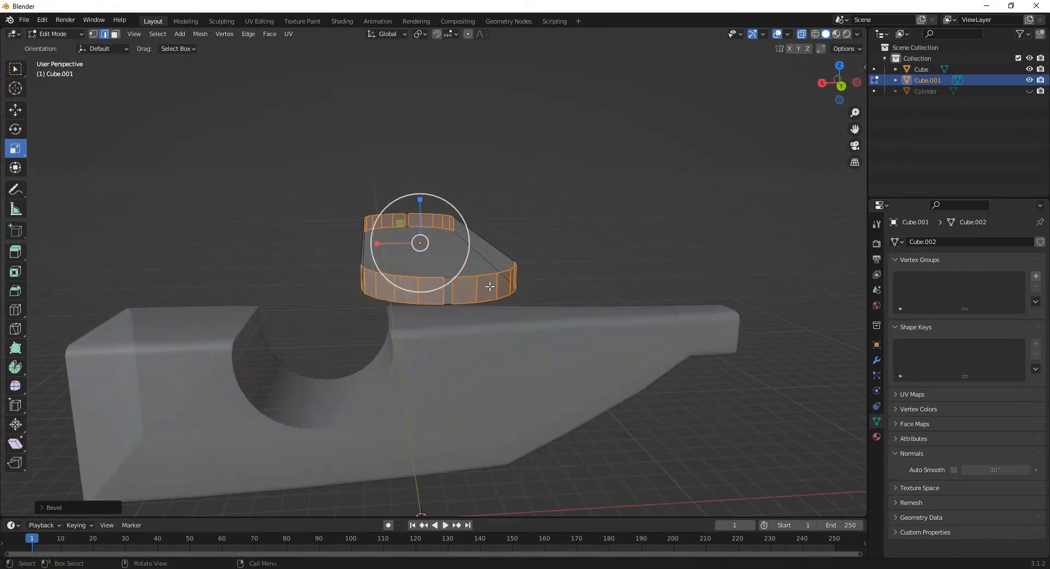
click(698, 223)
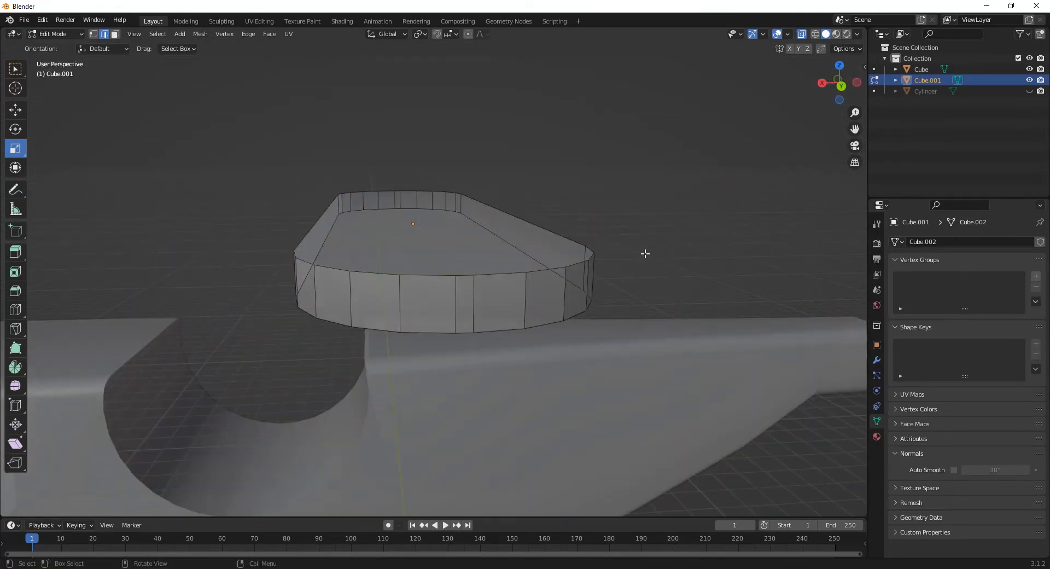
scroll(629, 260, down, 6)
middle_drag(417, 282, 637, 296)
key(Tab)
click(801, 35)
scroll(595, 244, up, 3)
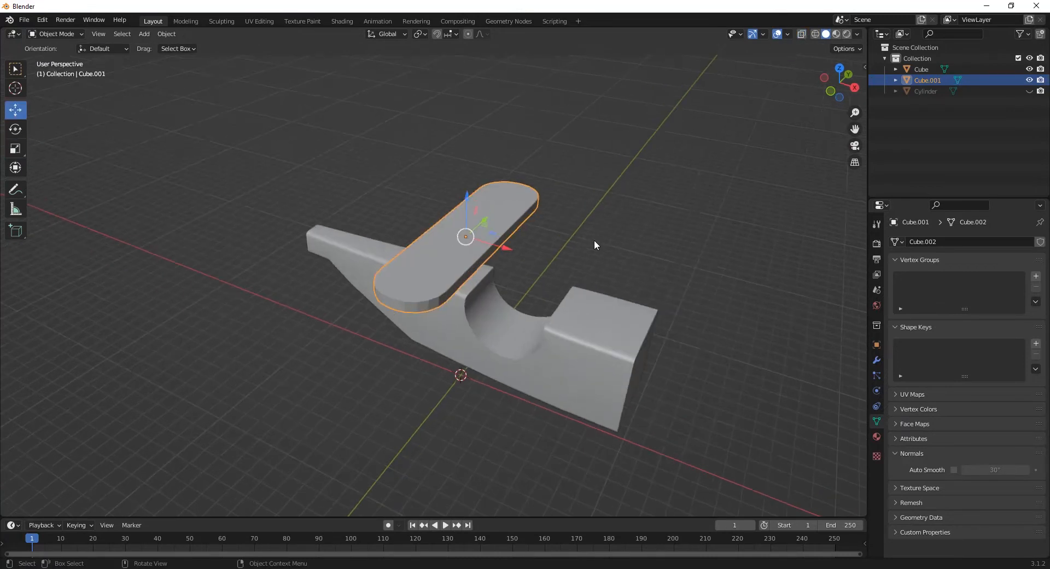
Apply Shade Smooth to the rounded slab and enable Auto Smooth at 30° in its normals settings.
middle_drag(571, 310, 539, 321)
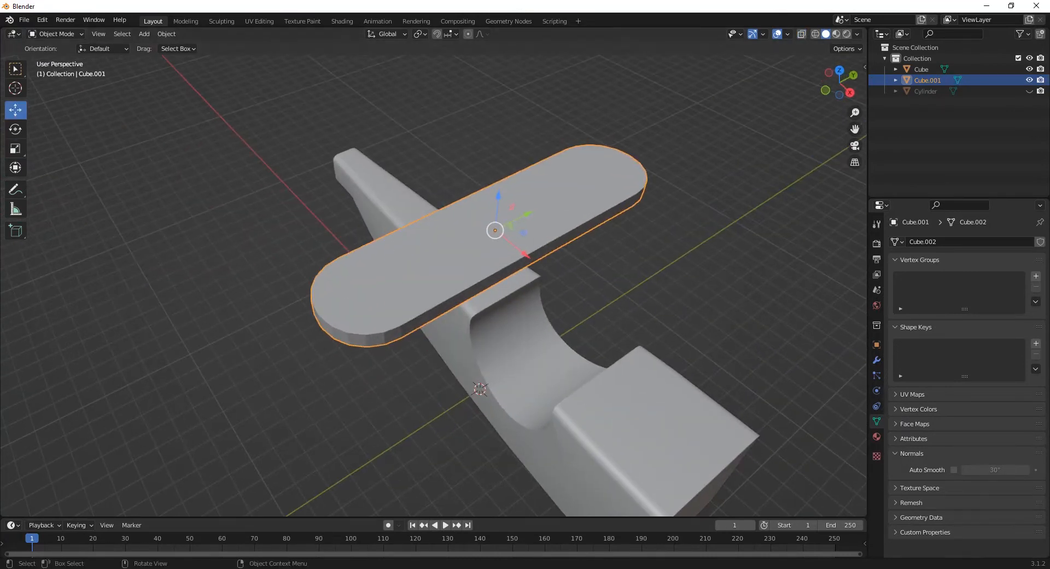
right_click(424, 275)
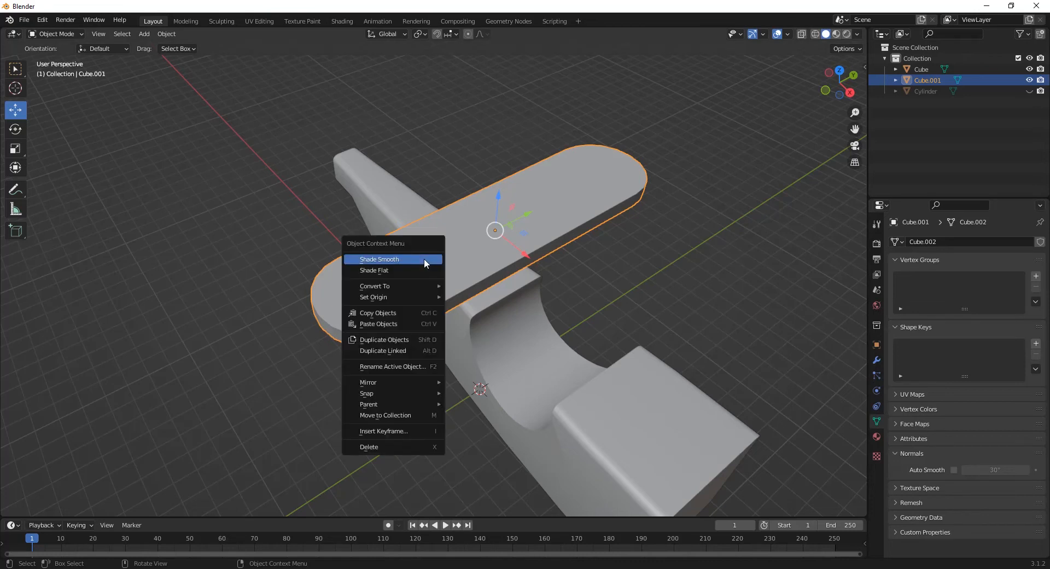
click(422, 263)
click(951, 470)
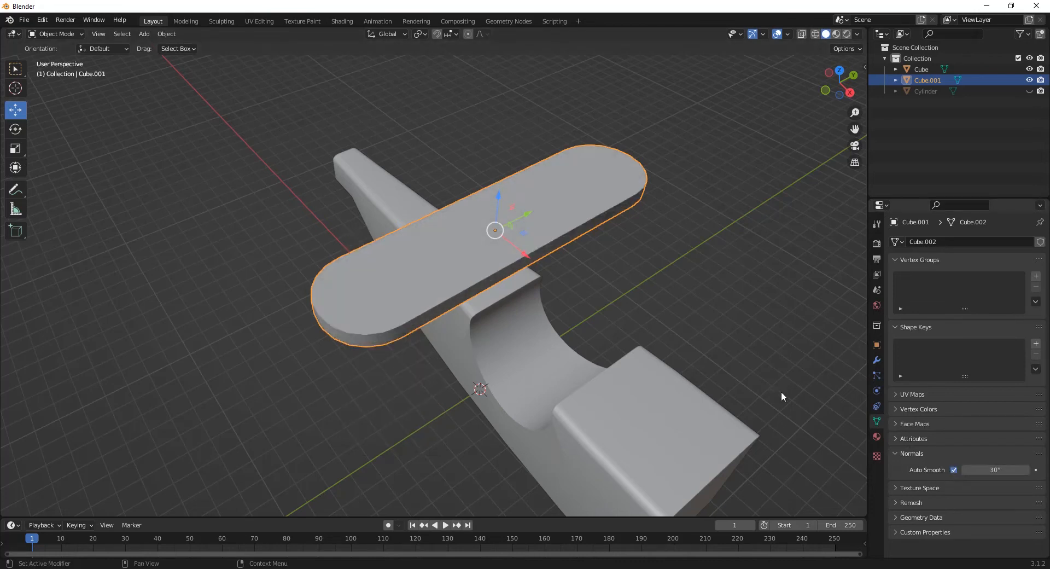
click(780, 391)
Move the slab along X under the body's wide end and lower it until it slightly overlaps the body's underside.
scroll(539, 308, down, 4)
middle_drag(487, 307, 509, 310)
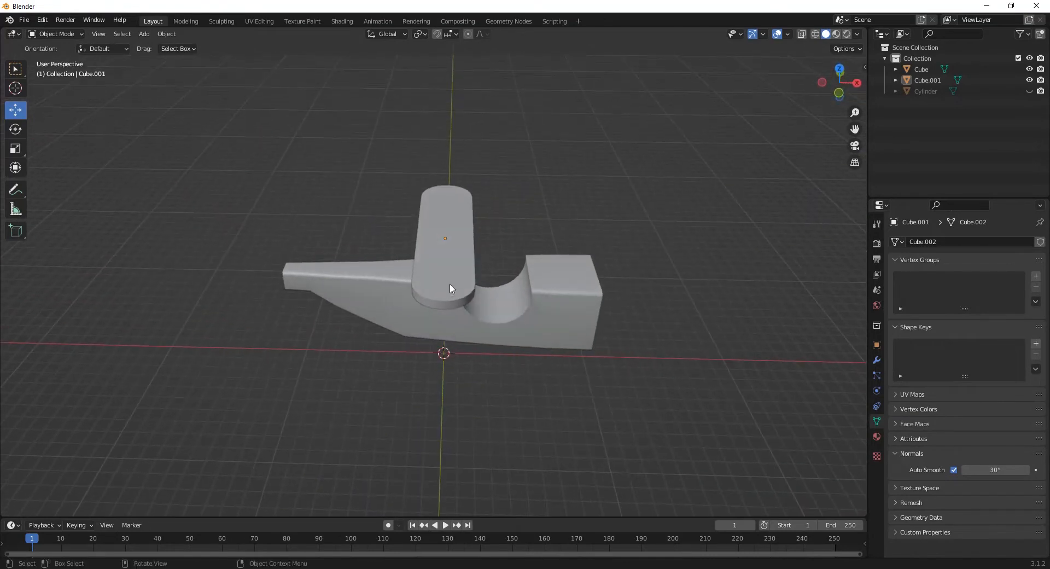
click(452, 288)
middle_drag(488, 272, 584, 301)
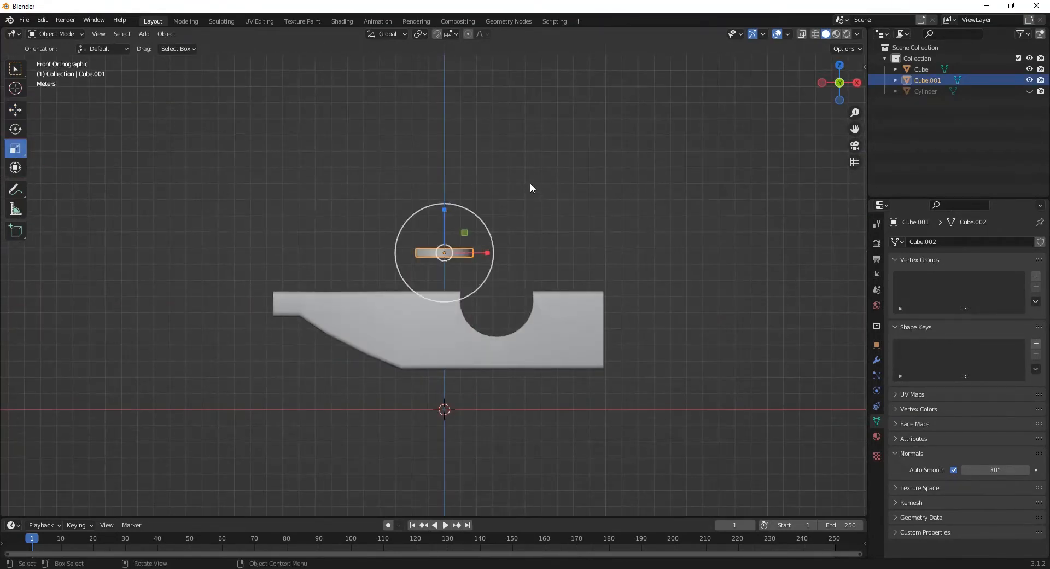
drag(445, 212, 444, 203)
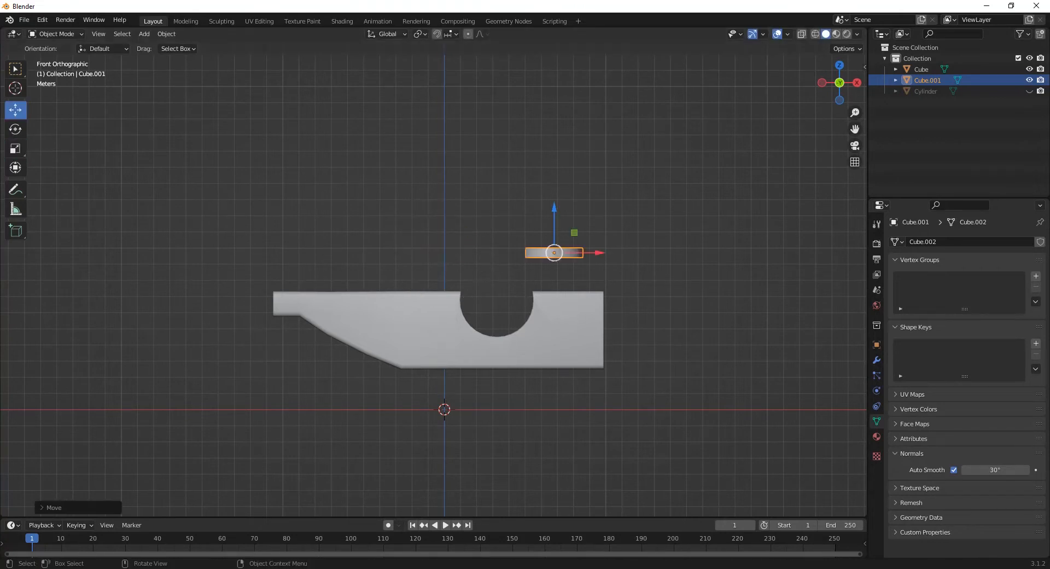
drag(555, 203, 551, 286)
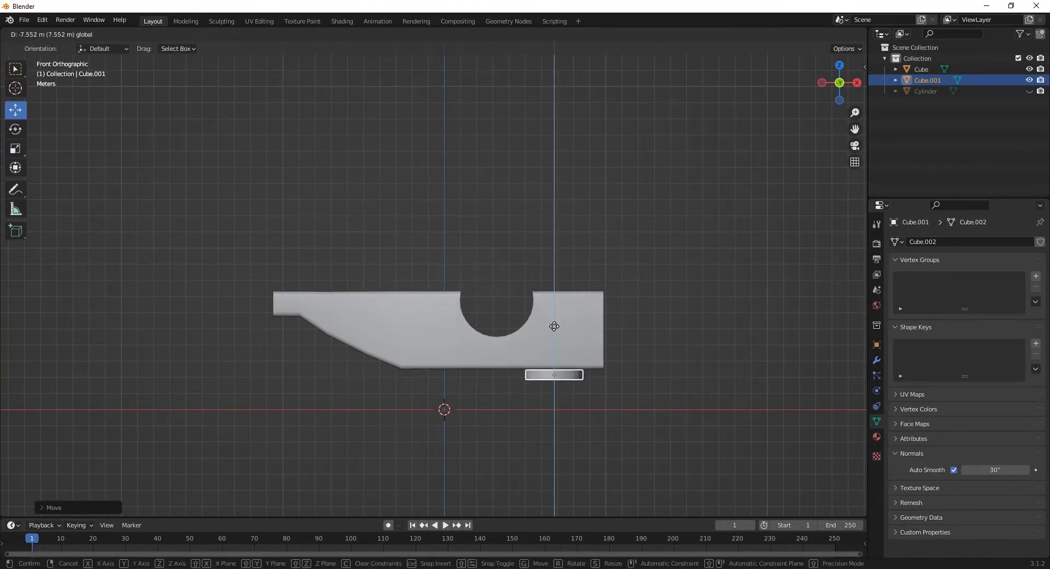
drag(555, 321, 556, 322)
middle_drag(556, 324, 466, 340)
scroll(569, 360, up, 1)
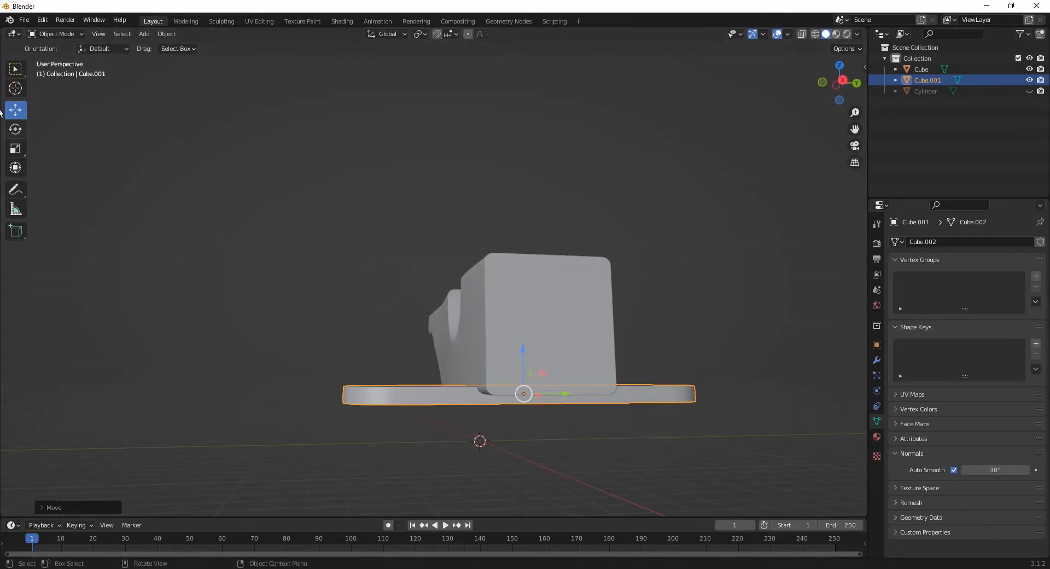
drag(524, 366, 523, 356)
click(713, 292)
scroll(385, 299, down, 3)
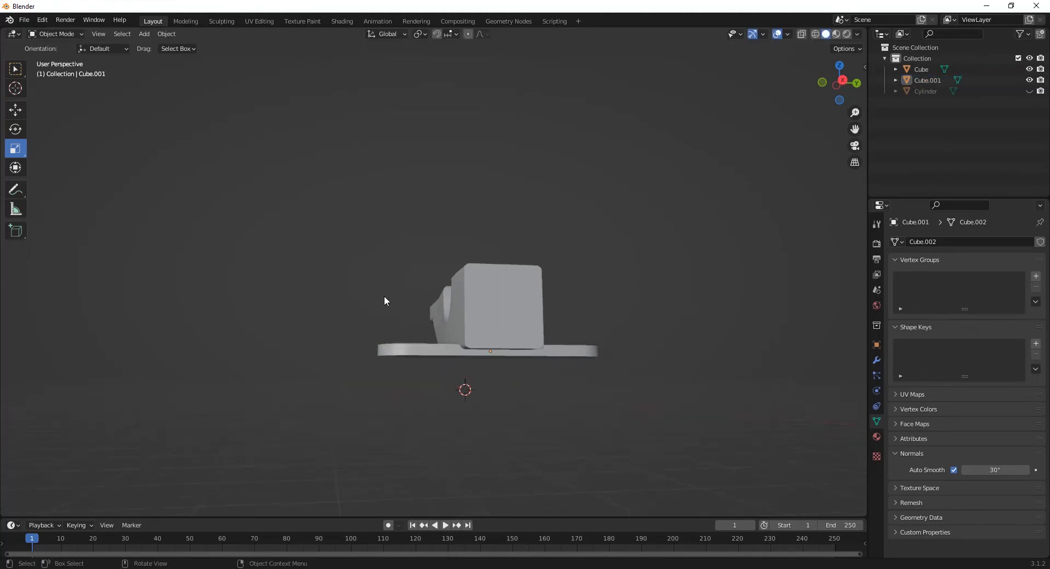
Lengthen the body by selecting all vertices of its wide end in Edit Mode and moving them outward along X.
middle_drag(384, 300, 492, 319)
key(KP_1)
scroll(605, 201, up, 3)
click(605, 200)
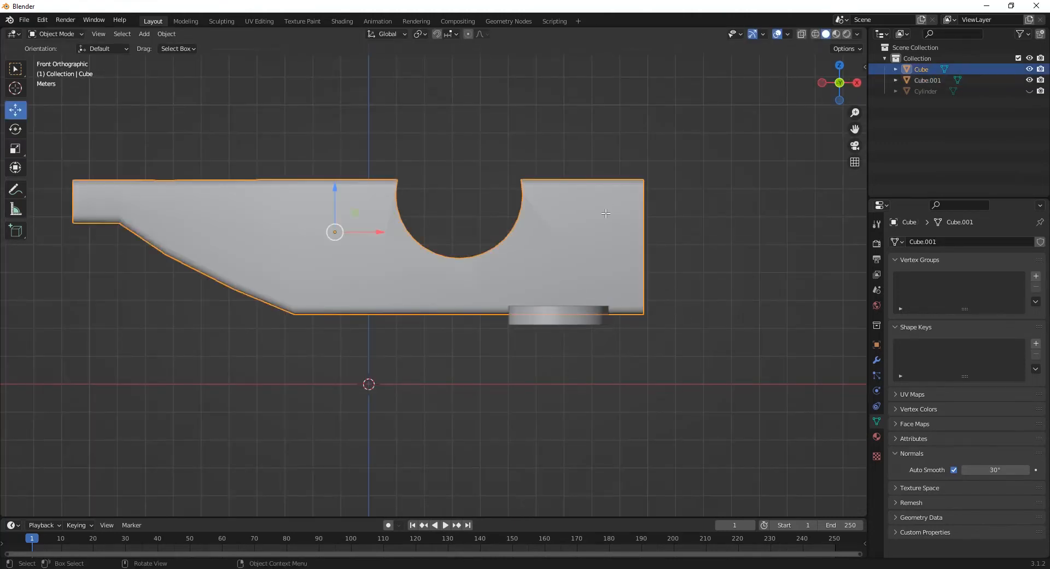
key(Tab)
key(alt+z)
drag(698, 134, 630, 405)
key(alt+z)
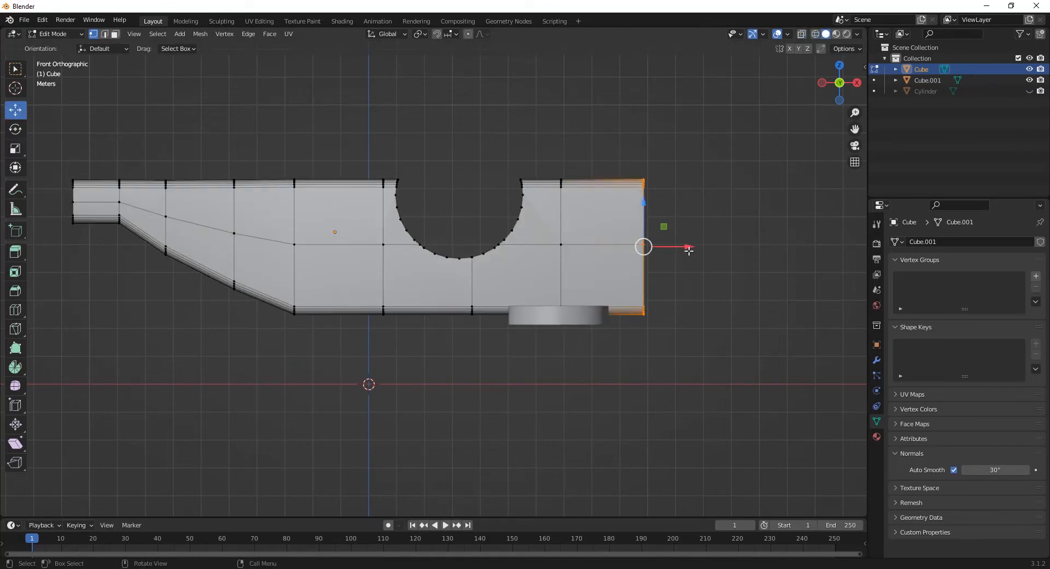
drag(688, 250, 734, 251)
key(Tab)
Shift the rounded slab under the body slightly along X toward the wide end, then deselect it.
click(591, 319)
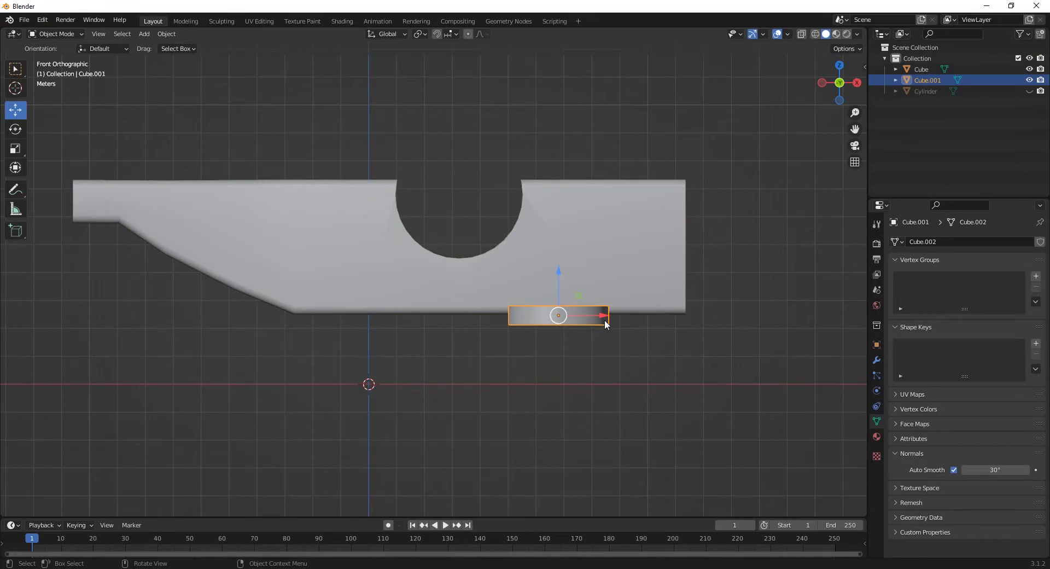
drag(606, 324, 626, 317)
click(730, 305)
scroll(670, 328, down, 3)
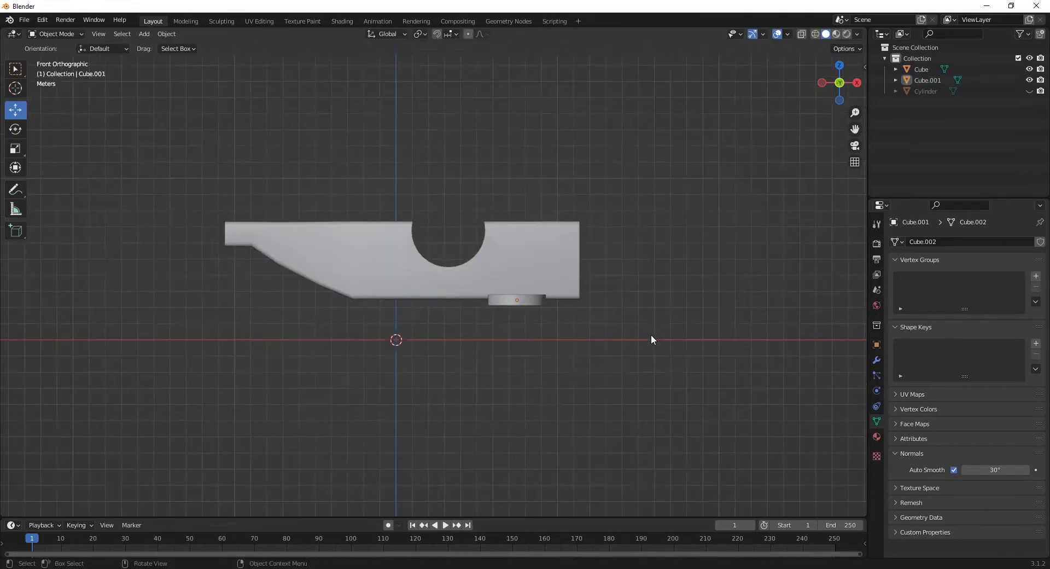
Duplicate the rounded slab and move the copy about 7.55 m up along Z, above the body.
middle_drag(651, 334, 549, 323)
key(KP_1)
click(513, 304)
key(shift+d)
key(shift+d)
key(z)
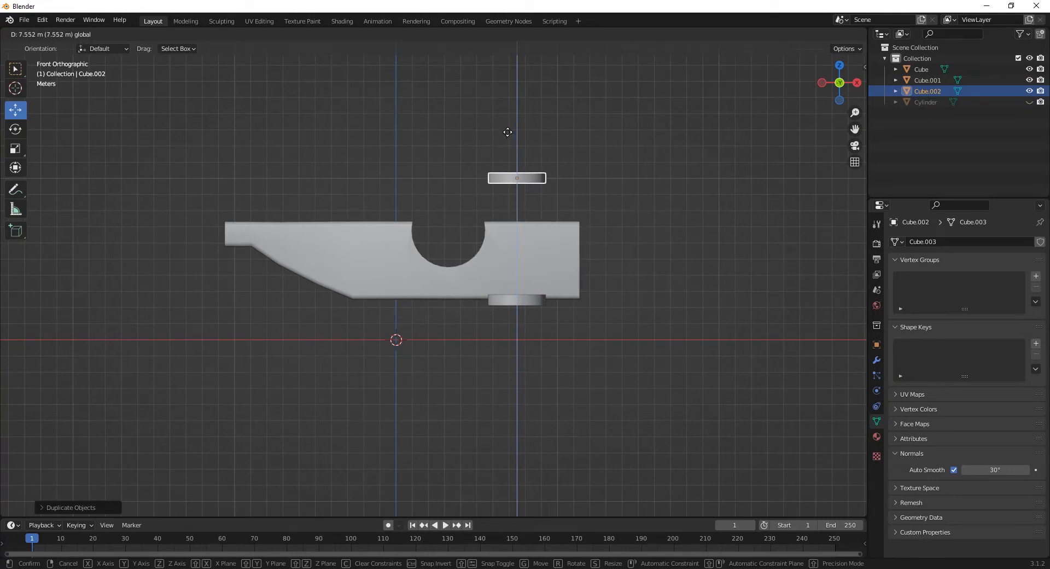
click(507, 132)
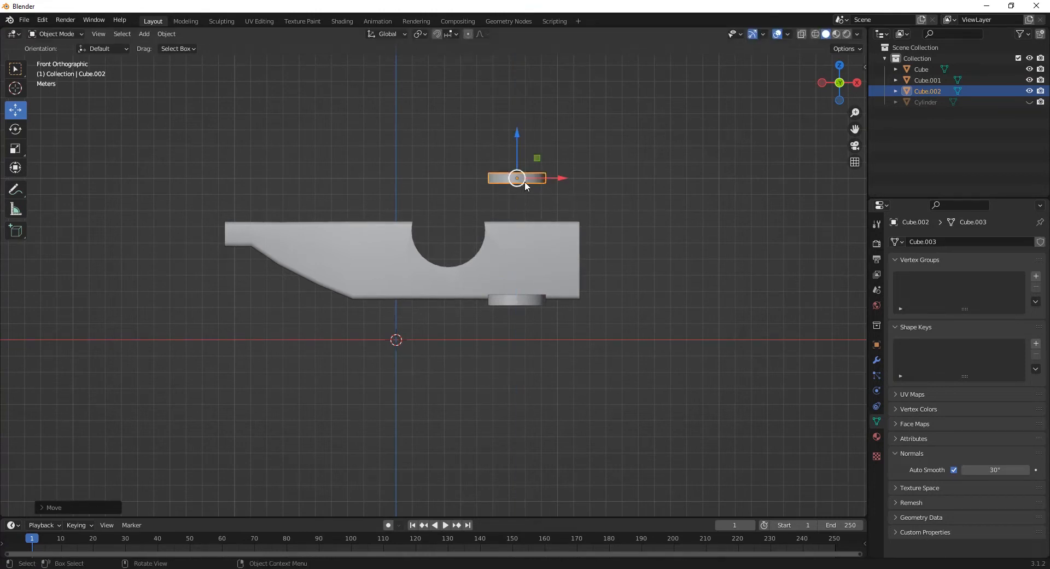
Duplicate the upper slab, move the copy along X to the body's narrow end, and lower it onto the top surface.
key(shift+d)
right_click(522, 154)
drag(558, 183, 403, 184)
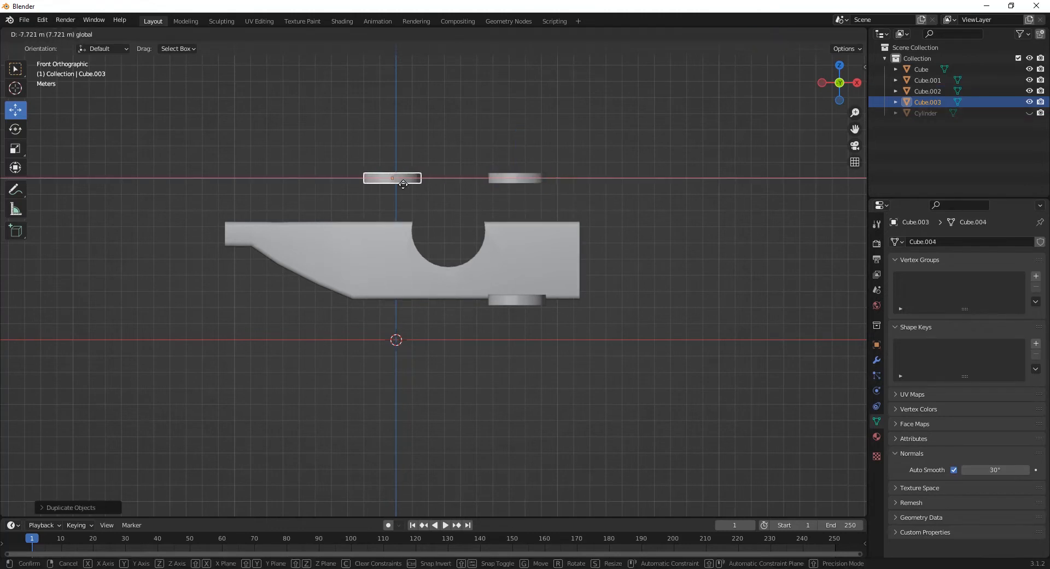
drag(303, 210, 278, 206)
drag(236, 137, 242, 180)
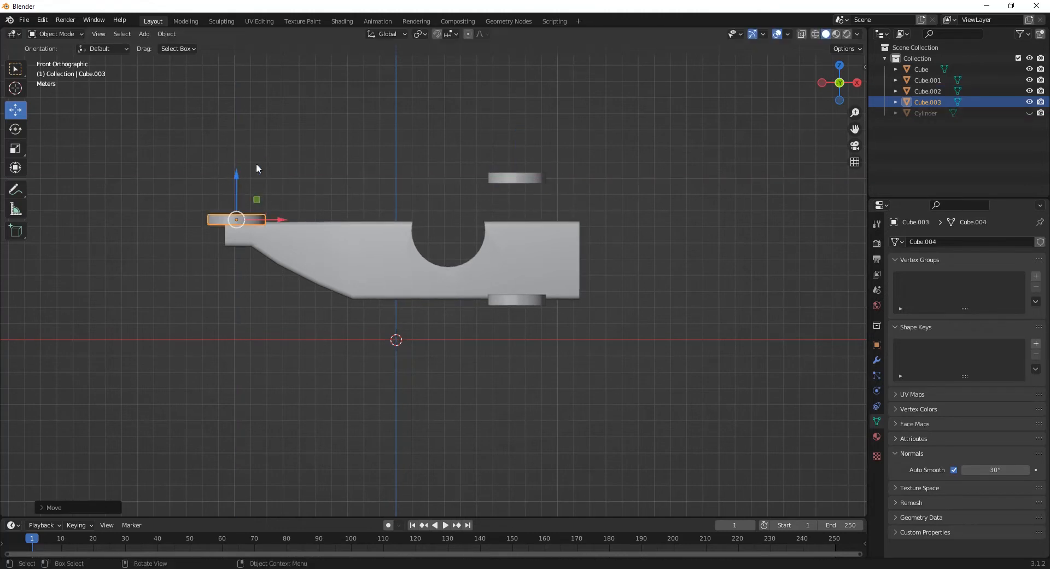
Scale the slab at the narrow end uniformly down to about half its size.
alt+middle_drag(258, 170, 280, 259)
alt+middle_click(280, 259)
scroll(421, 358, up, 1)
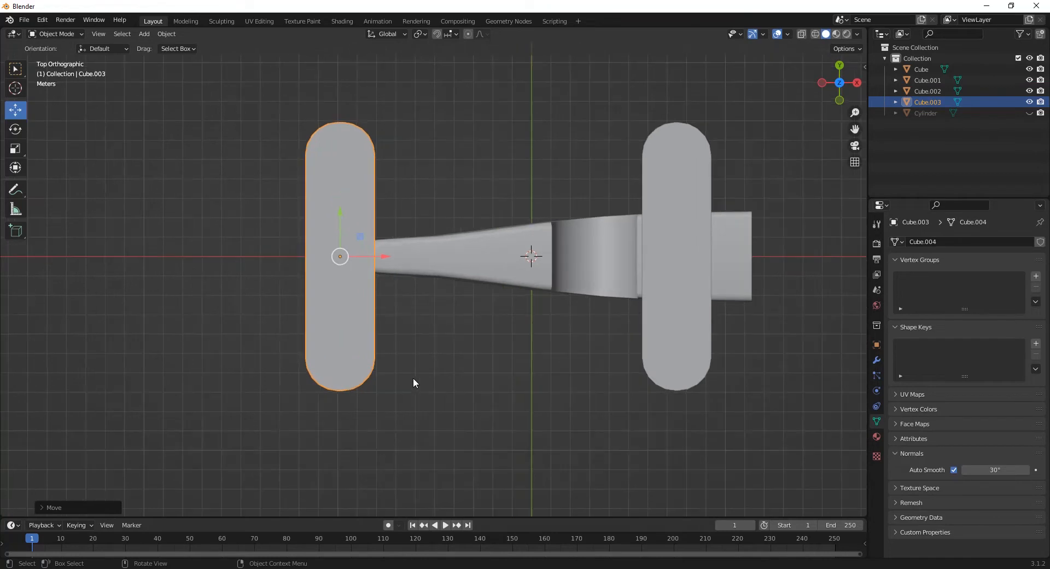
key(s)
click(371, 306)
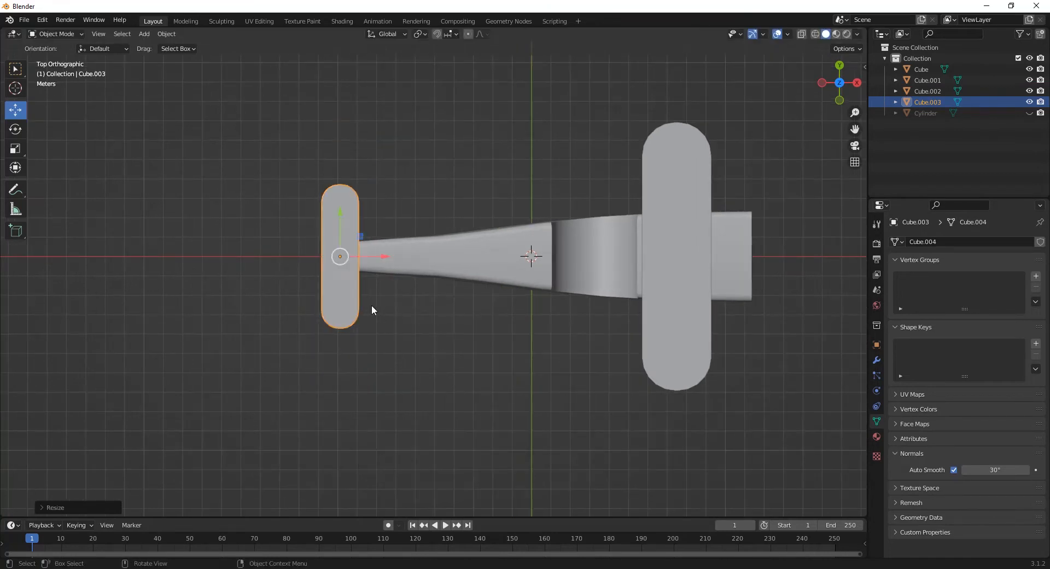
Thicken the small slab slightly along Z with the Scale tool.
alt+middle_drag(393, 348, 397, 271)
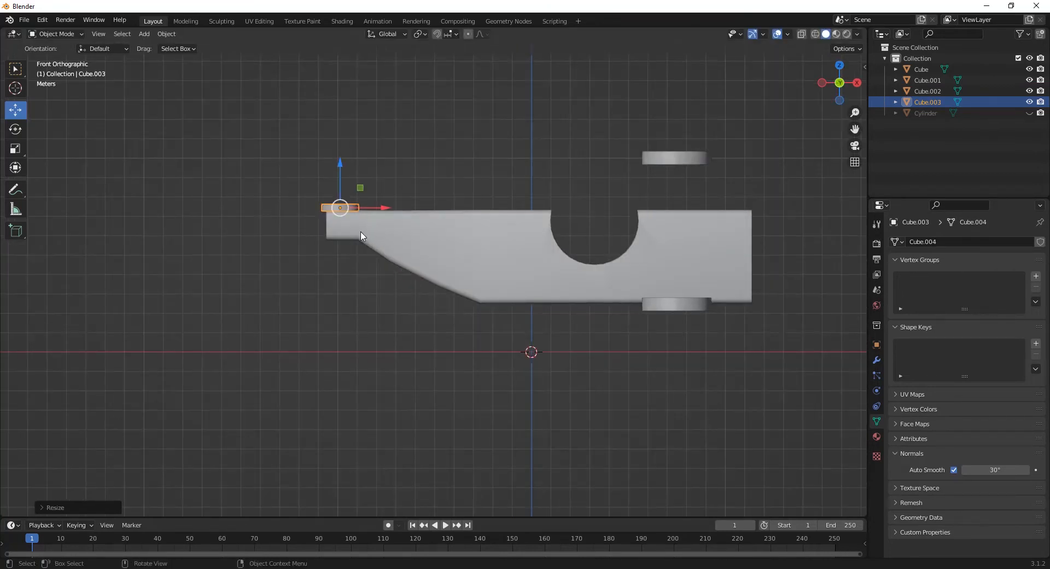
scroll(362, 236, up, 1)
shift+middle_drag(420, 227, 539, 297)
click(17, 152)
scroll(484, 272, up, 2)
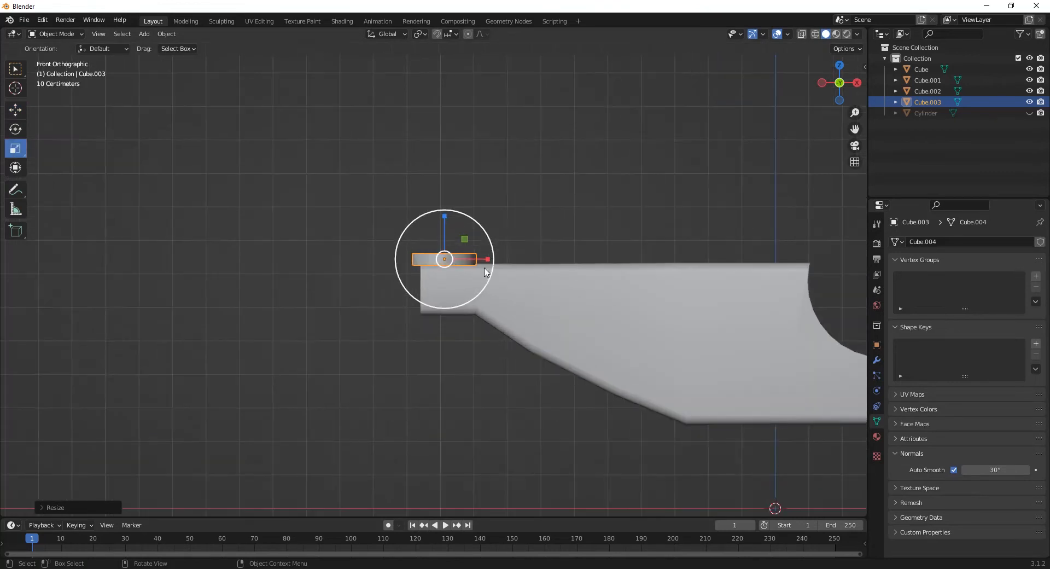
drag(445, 221, 445, 215)
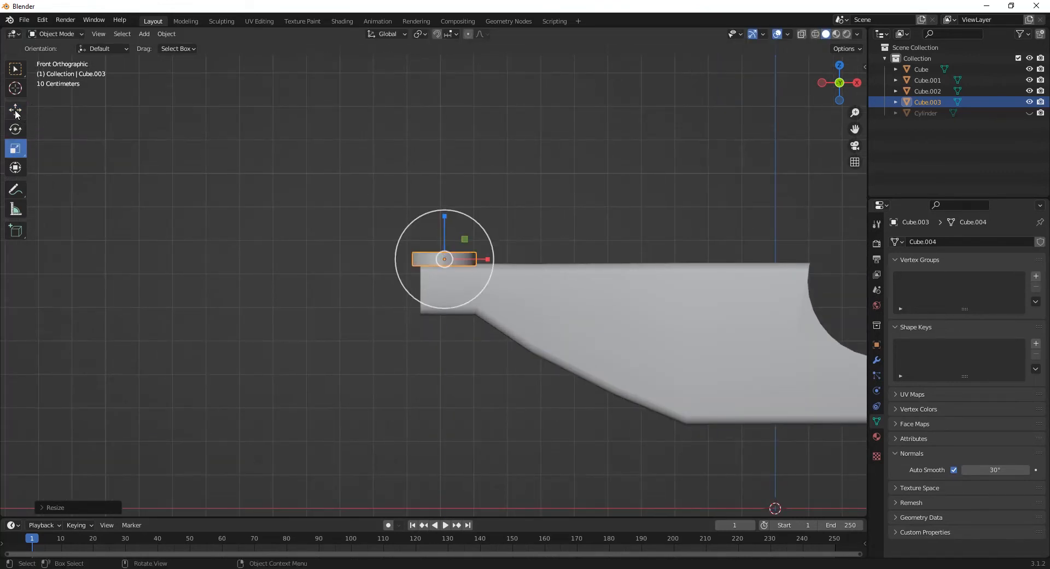
Enlarge the small slab slightly and move it along X until it is centered on the narrow end's outer edge.
key(s)
click(508, 422)
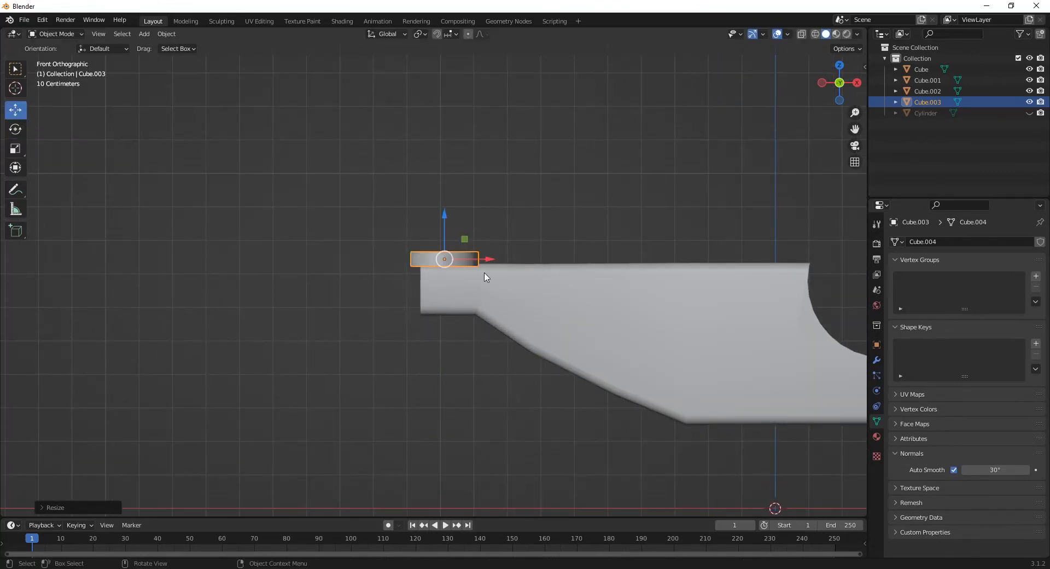
drag(471, 253, 448, 252)
middle_drag(448, 253, 443, 326)
click(553, 345)
Select the small slab's whole mesh in Edit Mode using wireframe, and stretch it slightly along Y and along X.
click(433, 302)
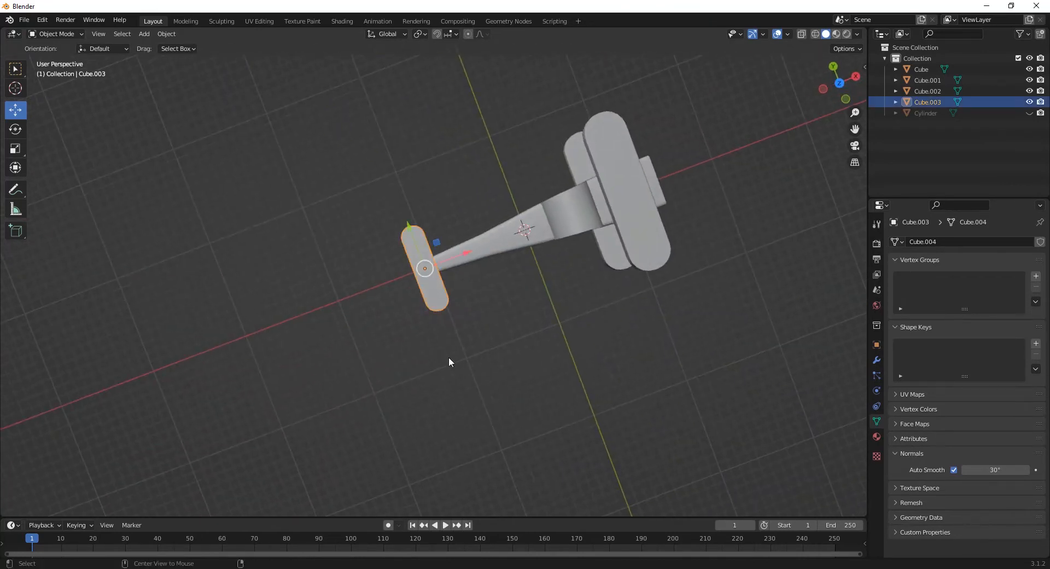
key(KP_1)
key(KP_7)
key(Tab)
scroll(357, 236, up, 4)
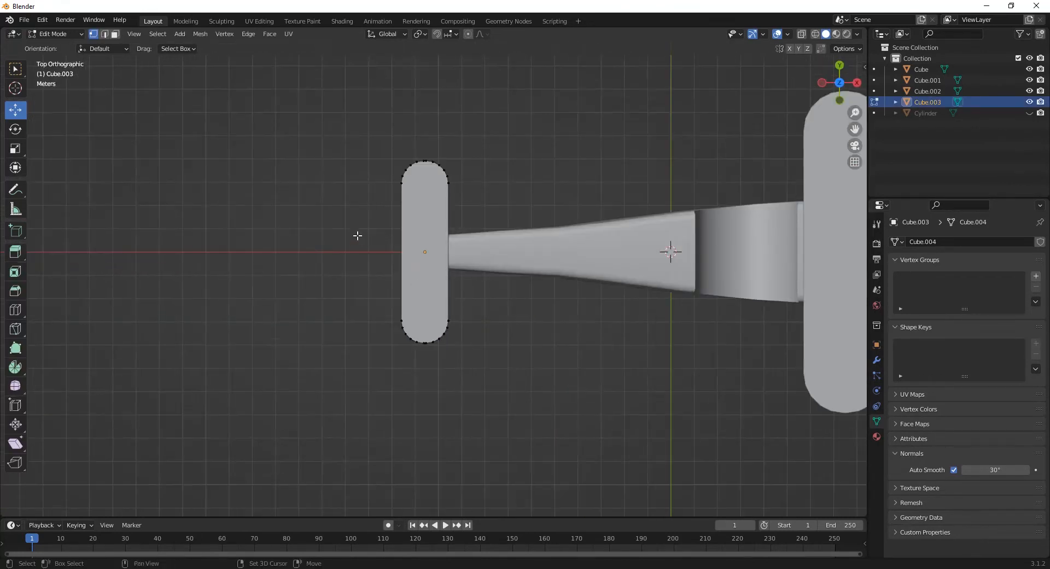
key(shift+z)
drag(240, 95, 484, 350)
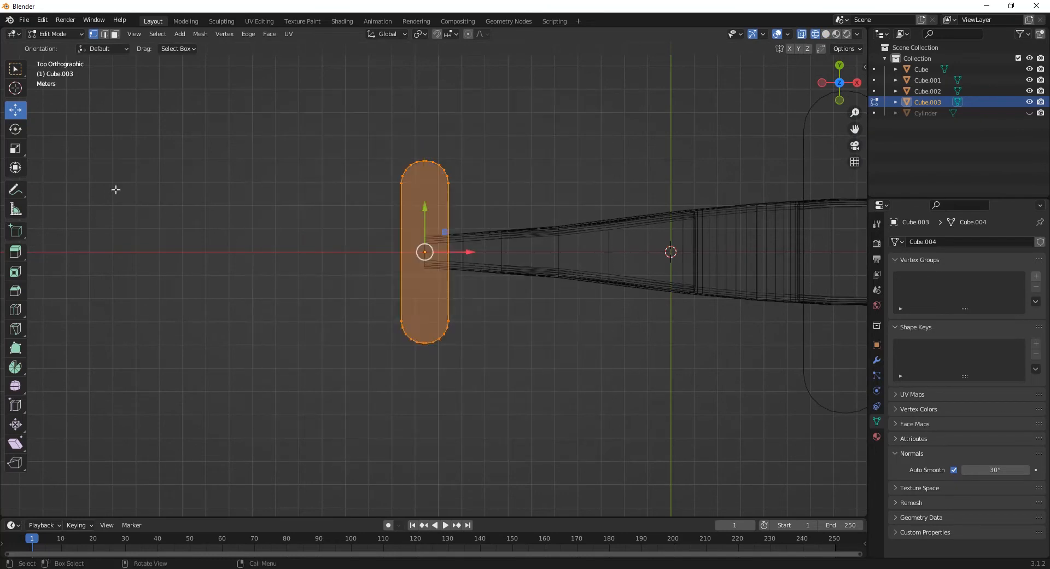
key(s)
key(y)
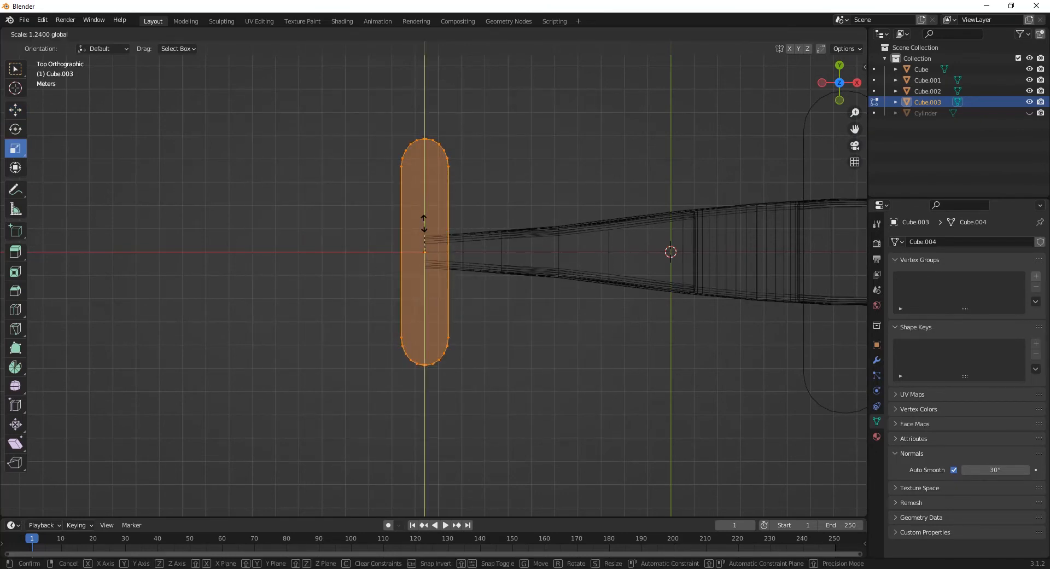
click(422, 229)
drag(456, 252, 465, 257)
Return the small slab to Object Mode, deselect it, and restore solid viewport shading.
click(529, 374)
key(Tab)
click(531, 386)
scroll(536, 418, down, 3)
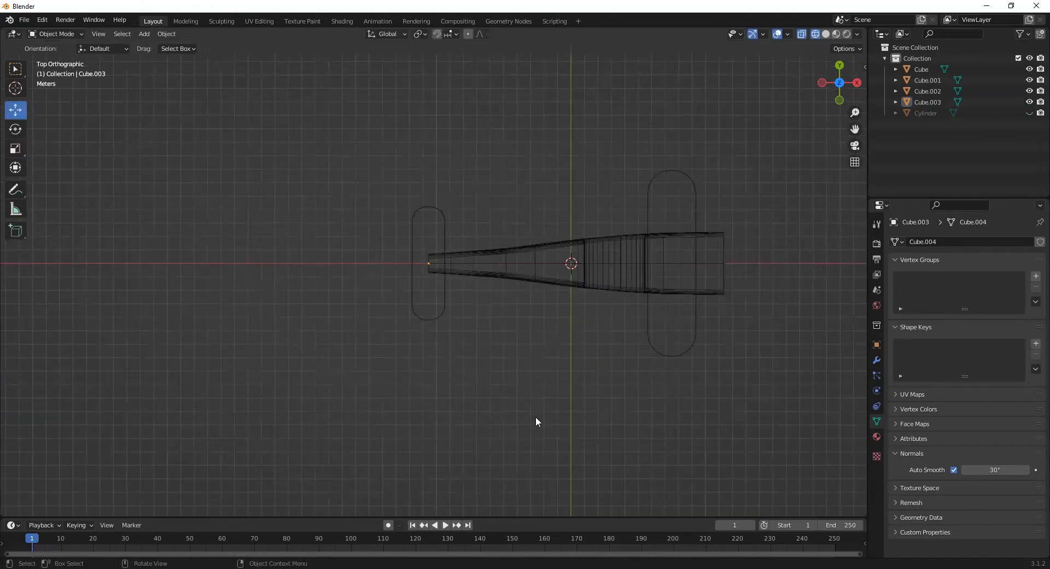
middle_drag(536, 422, 591, 316)
key(shift+z)
Add a cube and move it along X and Z to sit just below the body's narrow end.
scroll(667, 288, down, 3)
mouse_move(607, 388)
middle_down()
mouse_move(541, 415)
mouse_move(509, 370)
middle_up()
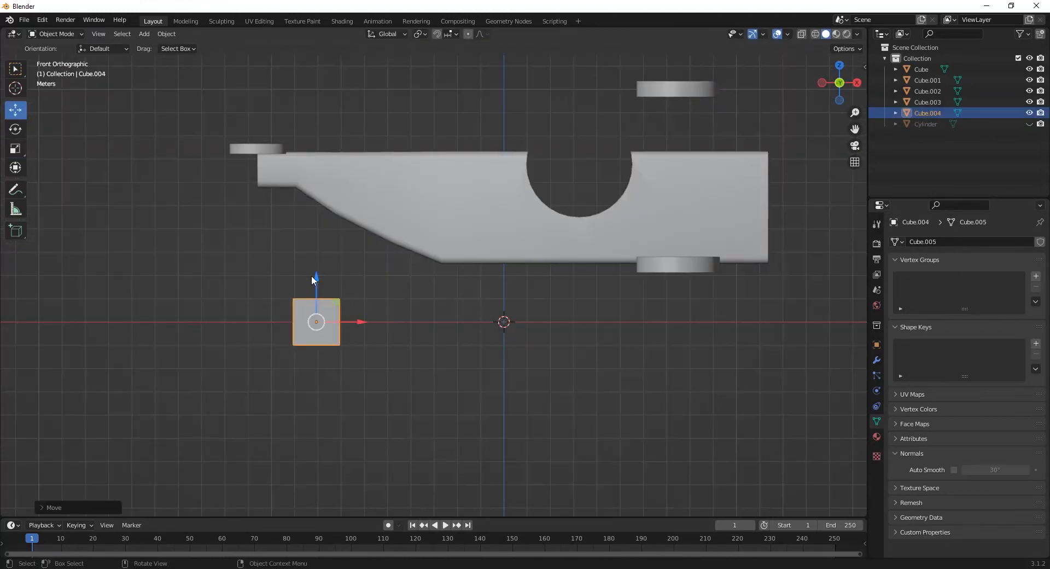
drag(314, 282, 315, 204)
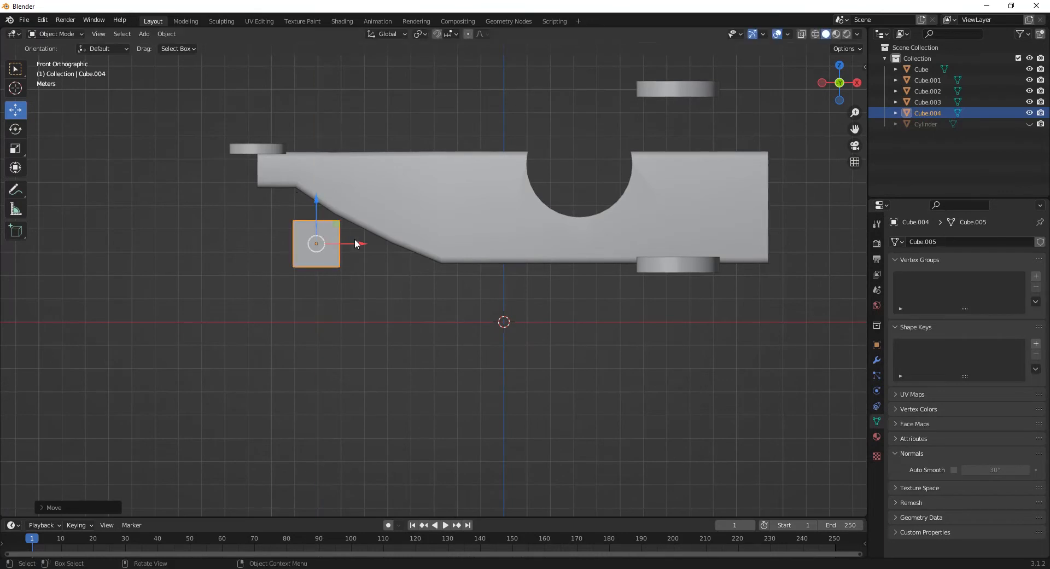
drag(355, 244, 311, 236)
In Edit Mode, scale the cube to about 0.37 along Y and raise it against the narrow end's underside.
key(KP_Decimal)
key(ctrl+KP_3)
key(Tab)
key(s)
key(y)
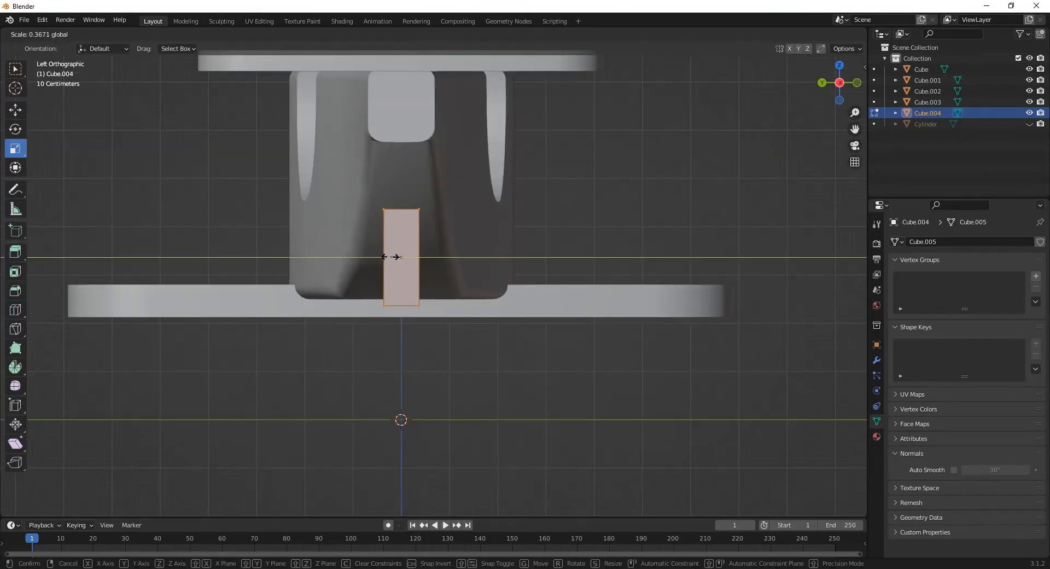
click(391, 256)
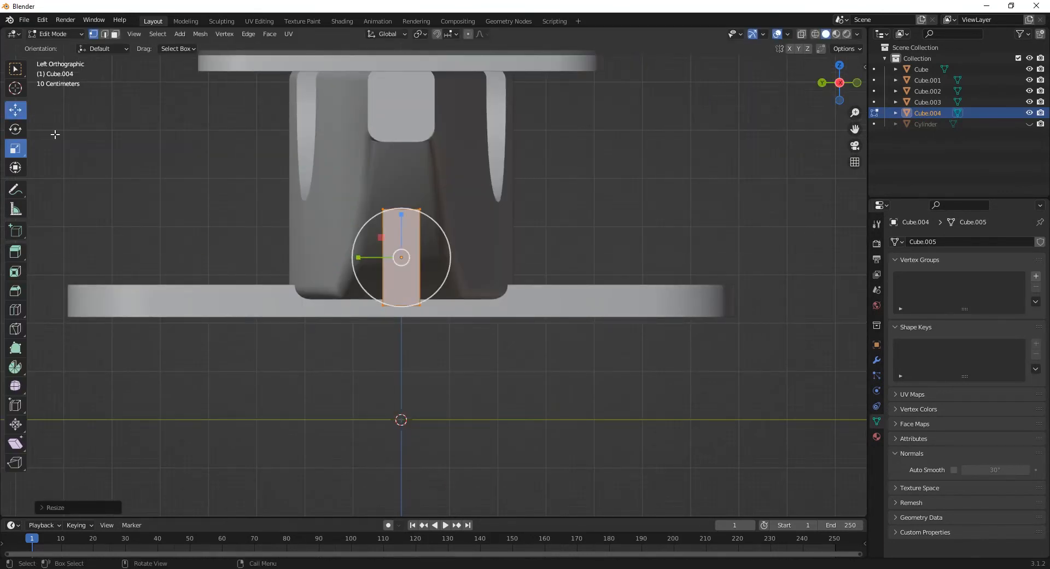
drag(398, 208, 398, 141)
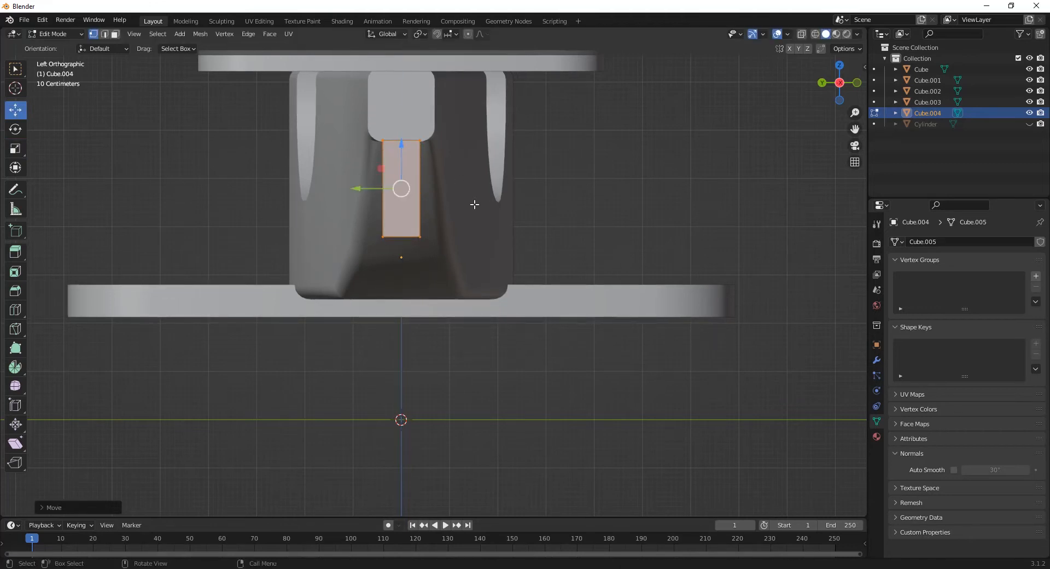
Select the block's two bottom edges running along Y and bevel them with 5 segments into a nearly semicircular underside.
middle_drag(475, 204, 387, 230)
key(2)
click(363, 229)
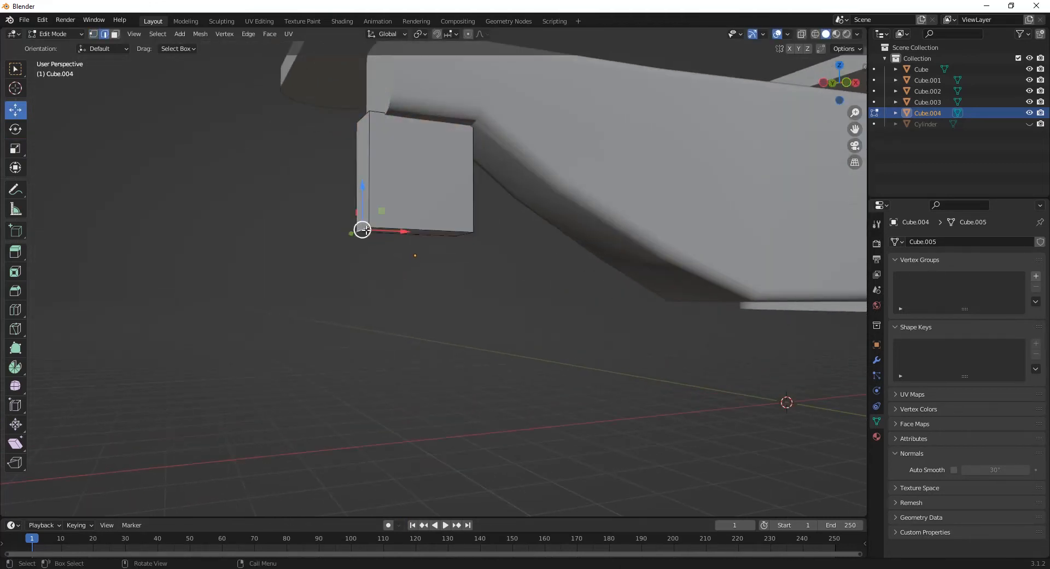
middle_drag(436, 254, 480, 278)
alt+middle_drag(550, 263, 663, 296)
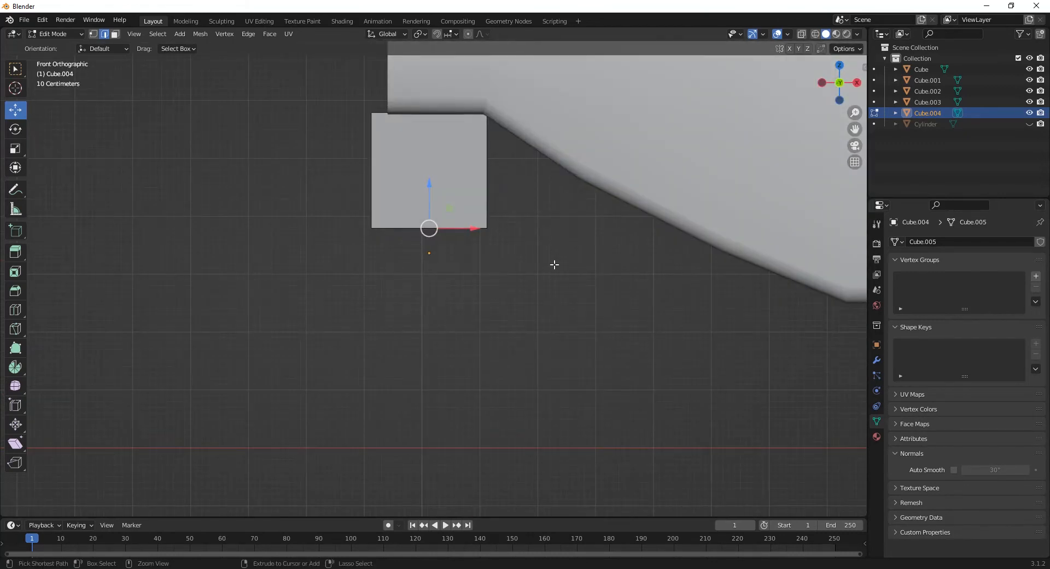
key(ctrl+b)
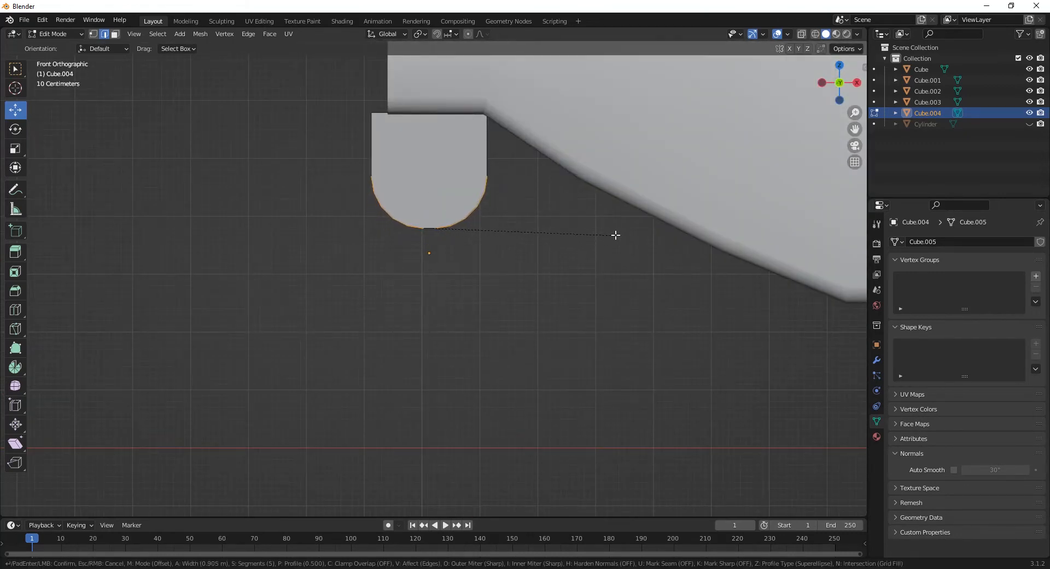
click(618, 234)
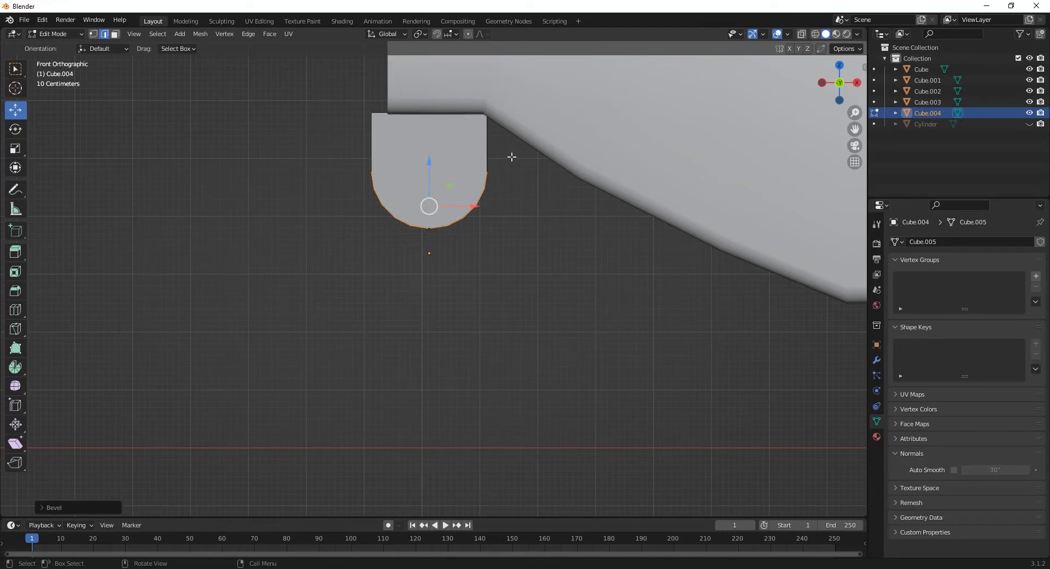
Select the block's upper corner vertices facing the body's wide end and move them about 0.86 m along X into the body.
click(485, 112)
key(alt+z)
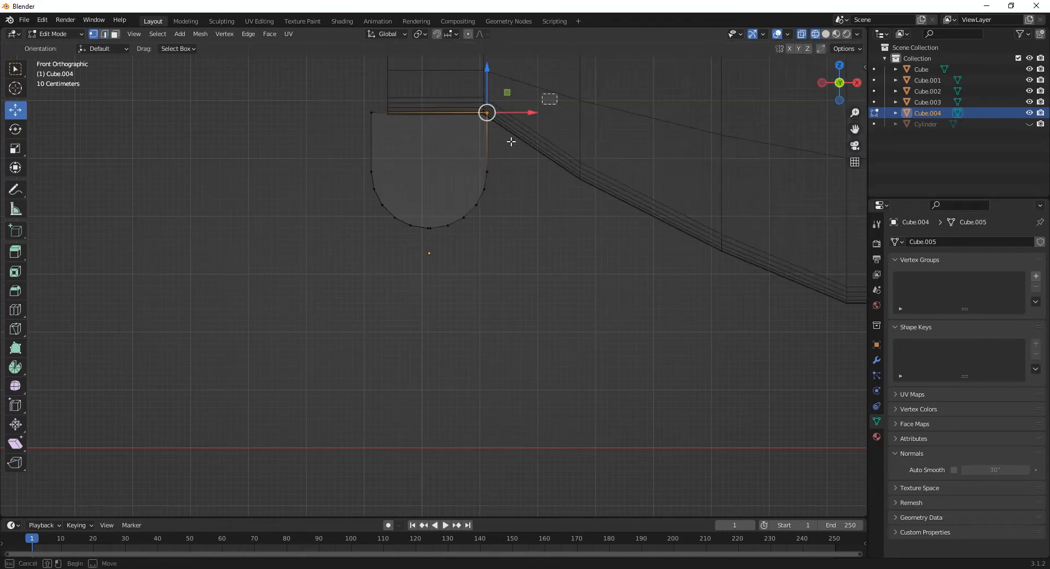
key(g)
key(x)
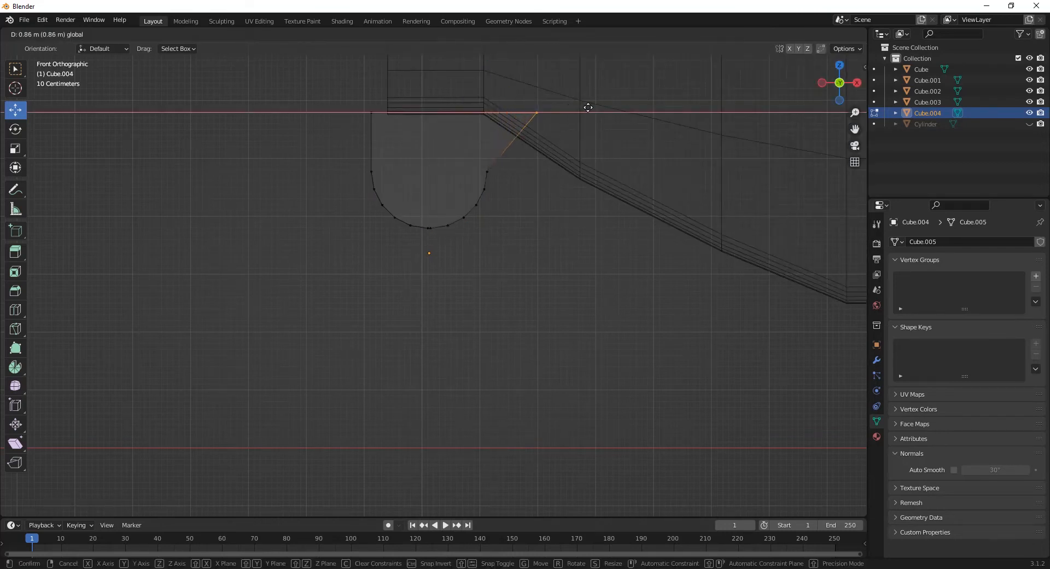
click(588, 107)
Move the two vertex pairs below that corner slightly along X to blend the slanted side into the rounded underside.
click(485, 169)
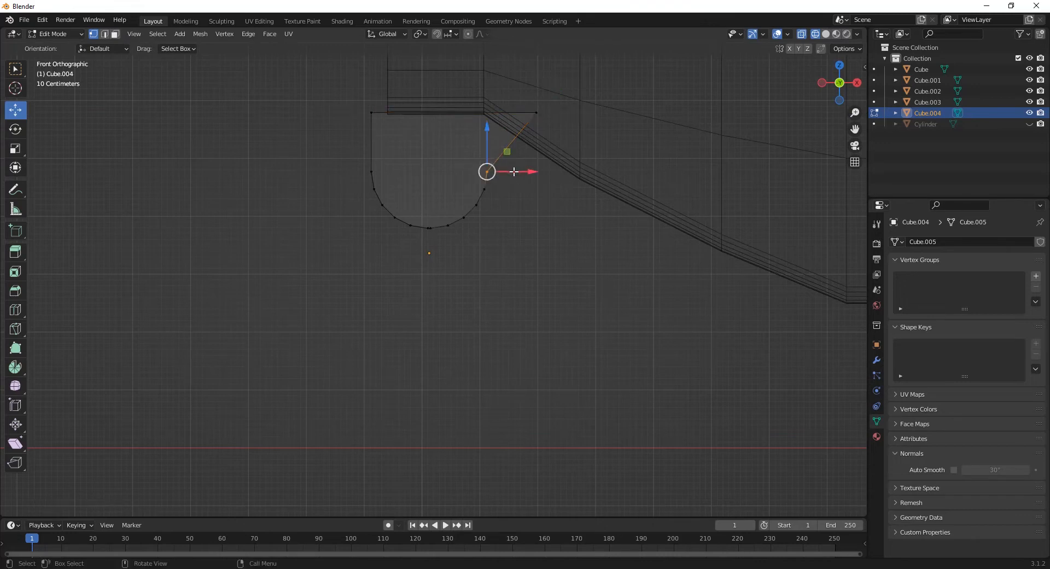
key(g)
key(x)
click(523, 166)
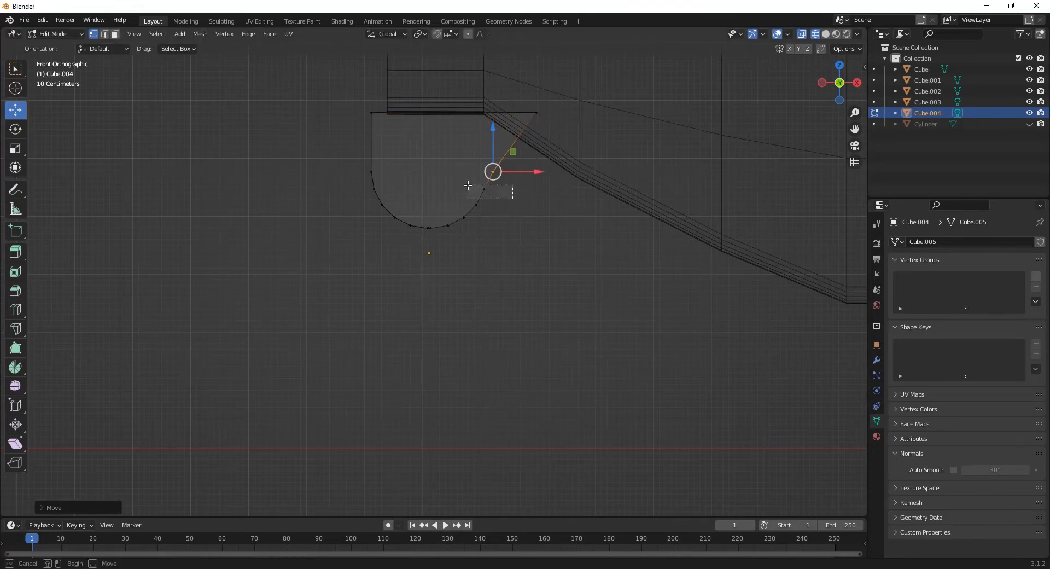
drag(468, 185, 466, 185)
key(g)
key(x)
click(519, 191)
Deselect the block's vertices and switch the viewport from wireframe back to solid shading.
click(586, 120)
scroll(567, 156, down, 1)
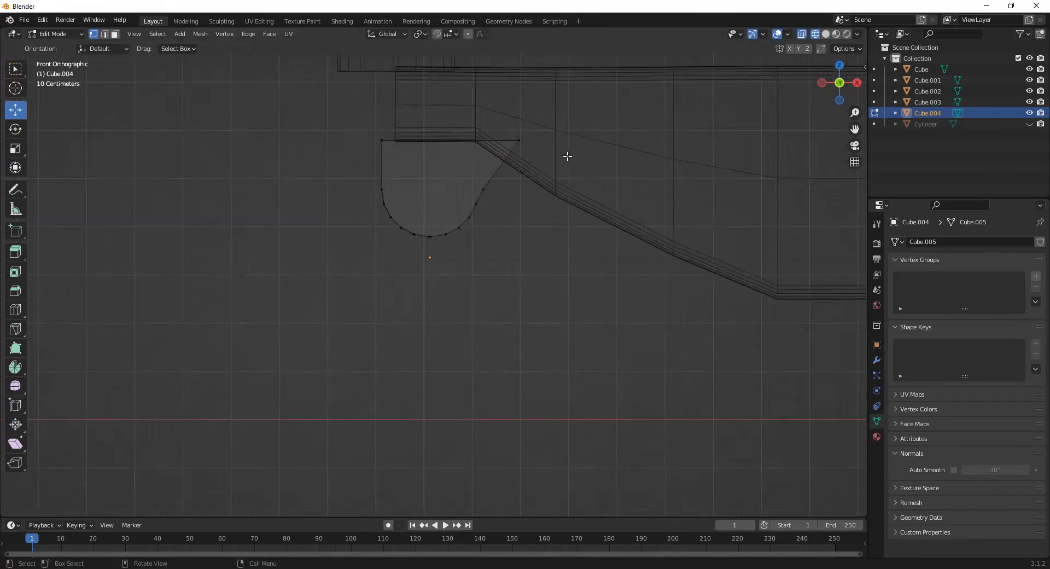
scroll(567, 157, down, 1)
key(shift+z)
key(shift+z)
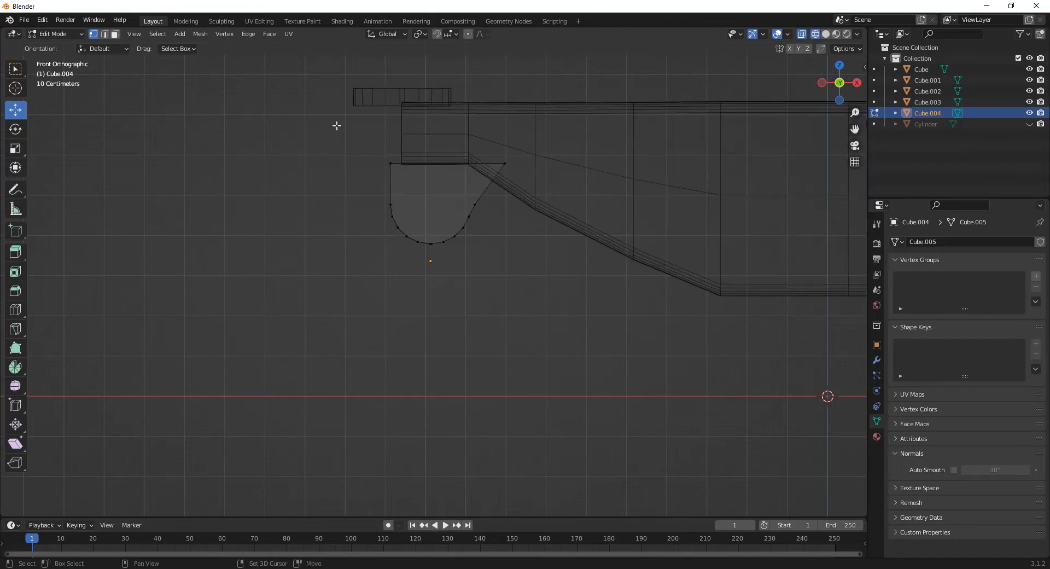
click(827, 35)
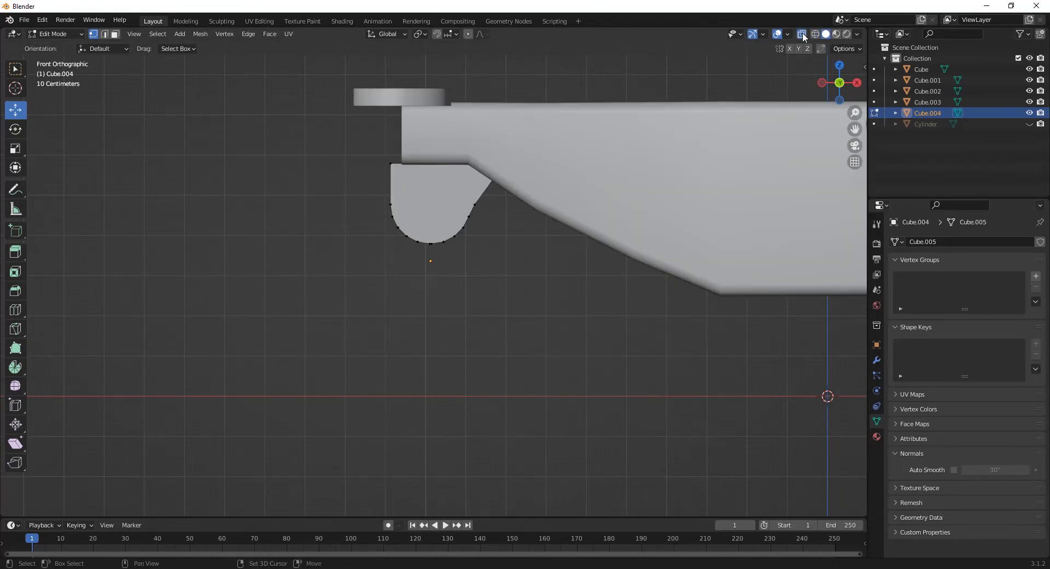
Smooth-shade the tail block with 30° Auto Smooth and place a copy of it beneath the lower wing.
click(802, 33)
key(shift+z)
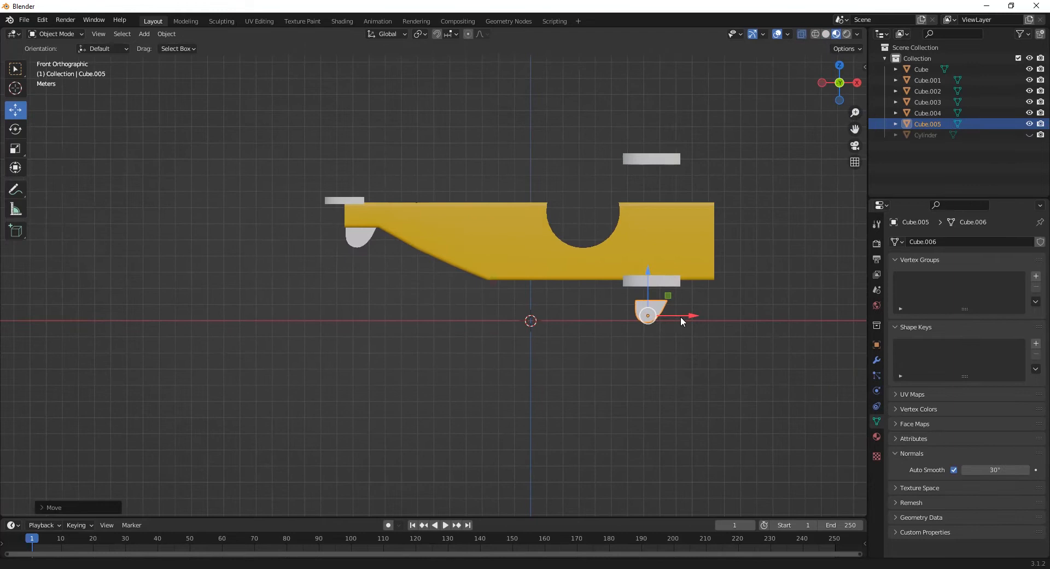
key(ctrl+KP_7)
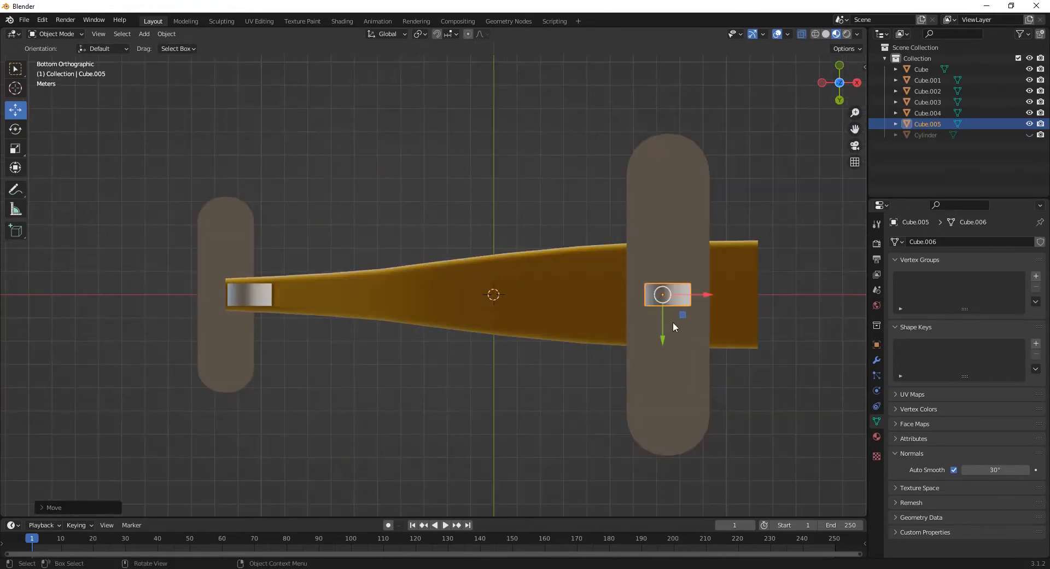
key(shift+d)
key(Escape)
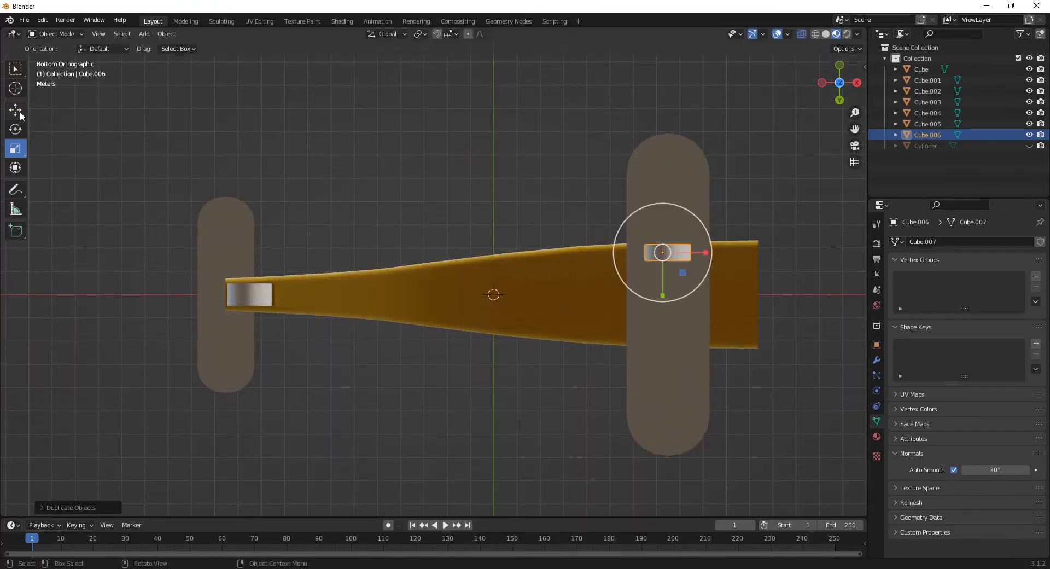
key(ctrl+z)
Enlarge the block under the lower wing uniformly and narrow it along Y to about 0.65 of its thickness.
alt+middle_drag(666, 212, 645, 300)
scroll(657, 343, up, 2)
alt+middle_drag(657, 344, 307, 327)
key(s)
click(437, 361)
click(15, 149)
drag(285, 273, 286, 289)
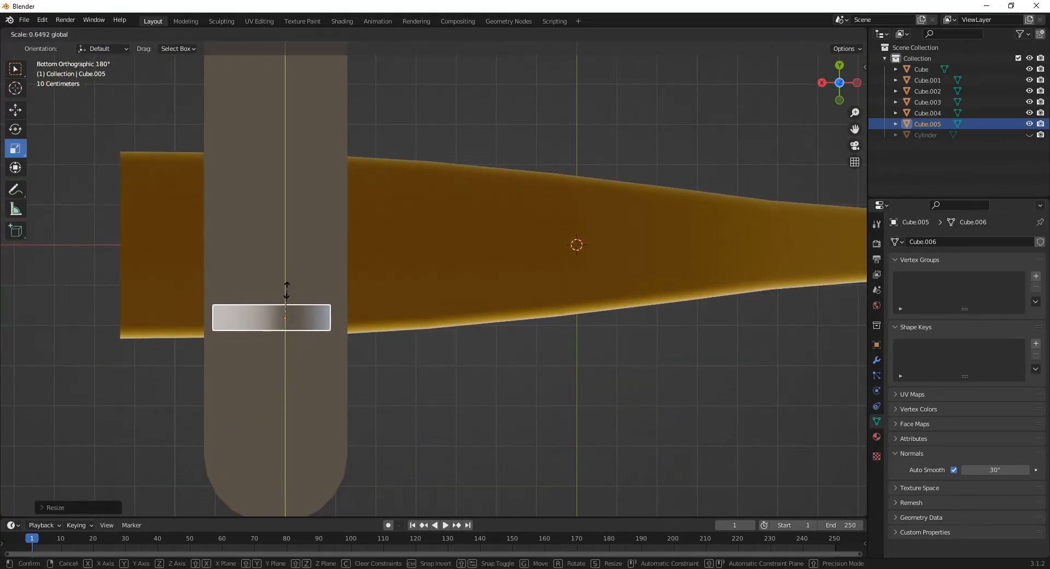
Raise the block against the lower wing's underside and align it beneath the fuselage's side edge.
alt+middle_drag(383, 273, 388, 317)
alt+middle_drag(416, 313, 495, 314)
click(16, 110)
drag(394, 286, 392, 266)
drag(435, 301, 429, 300)
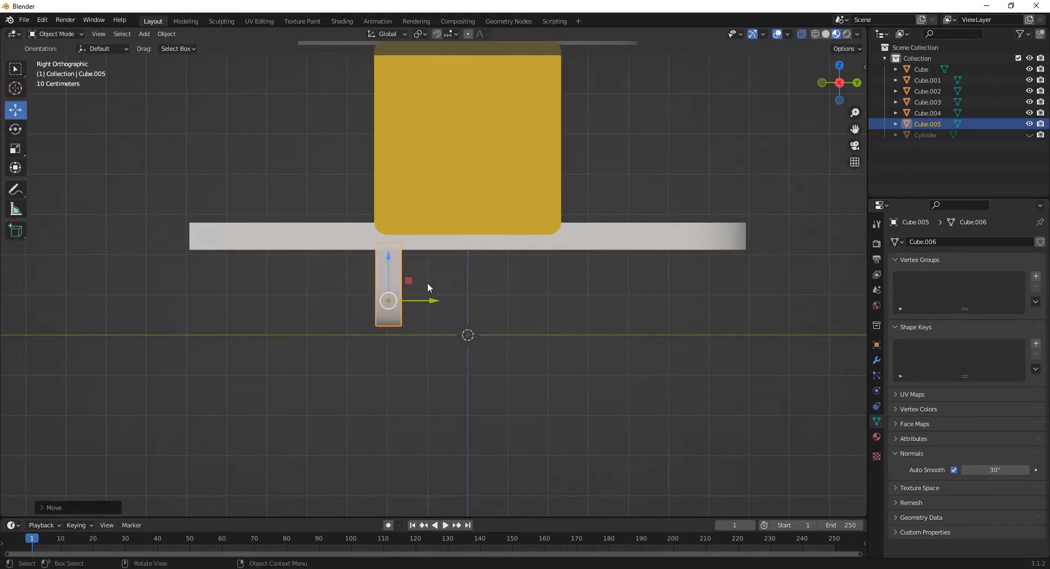
click(430, 287)
Add a Mirror modifier to the block under the lower wing, using the fuselage as the mirror object.
mouse_move(430, 287)
middle_down()
mouse_move(527, 311)
mouse_move(384, 282)
mouse_move(420, 241)
mouse_move(432, 273)
middle_up()
click(420, 239)
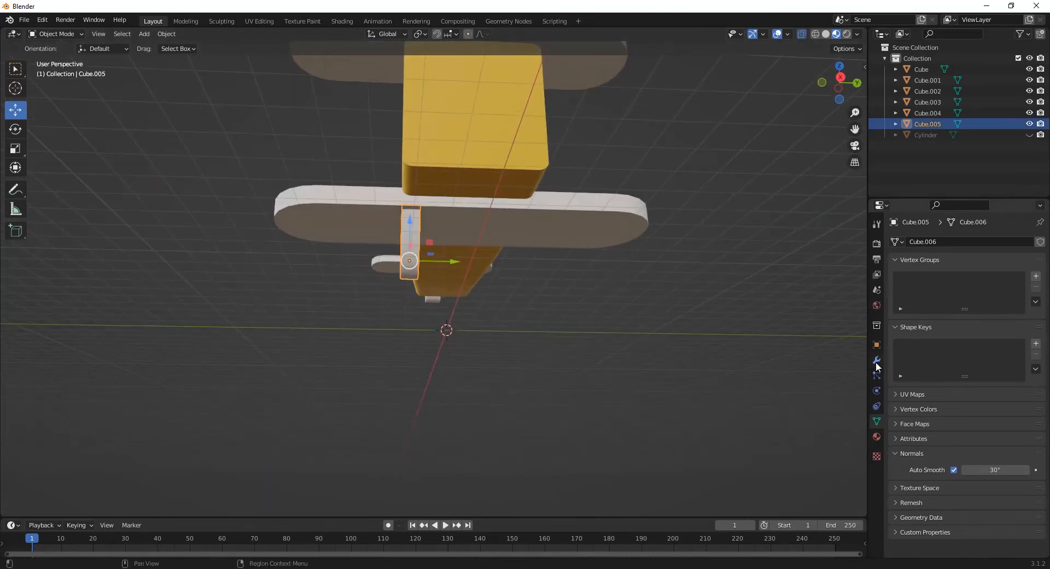
click(876, 359)
click(951, 242)
click(828, 369)
click(1024, 317)
click(411, 233)
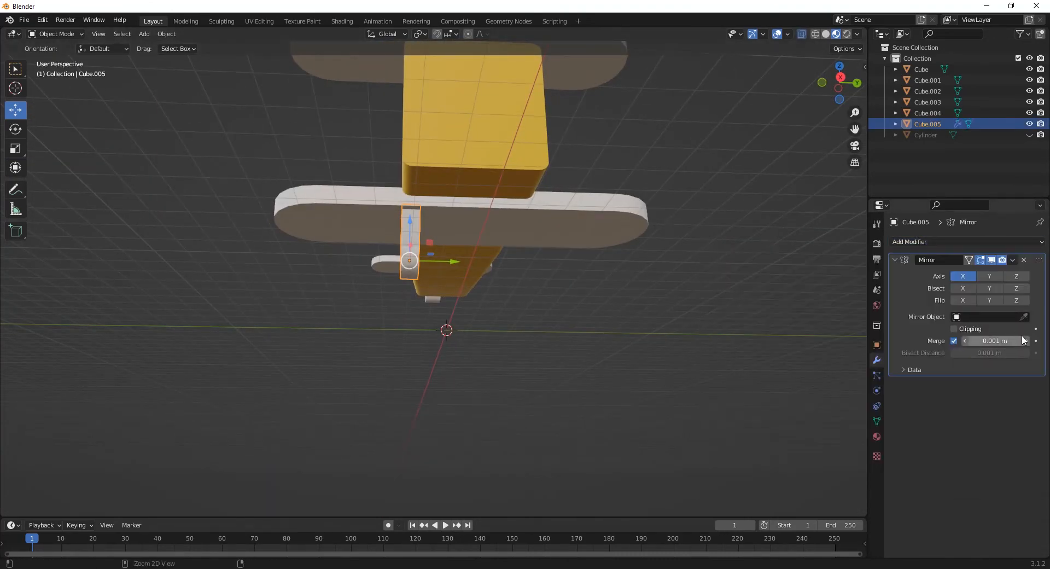
click(1024, 316)
click(436, 138)
Mirror the block across the Y axis only and apply the Mirror modifier.
middle_drag(453, 221, 552, 242)
click(994, 276)
click(964, 277)
middle_drag(651, 216, 533, 139)
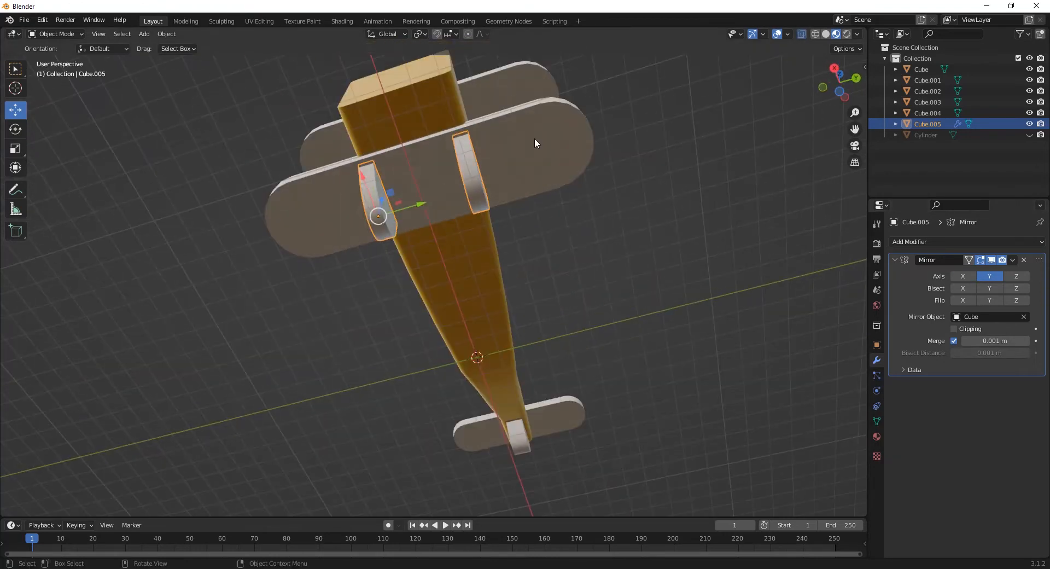
click(1012, 260)
click(965, 272)
click(539, 299)
Add a mesh cylinder at the origin and smooth-shade it with 30° Auto Smooth.
middle_drag(528, 298, 645, 410)
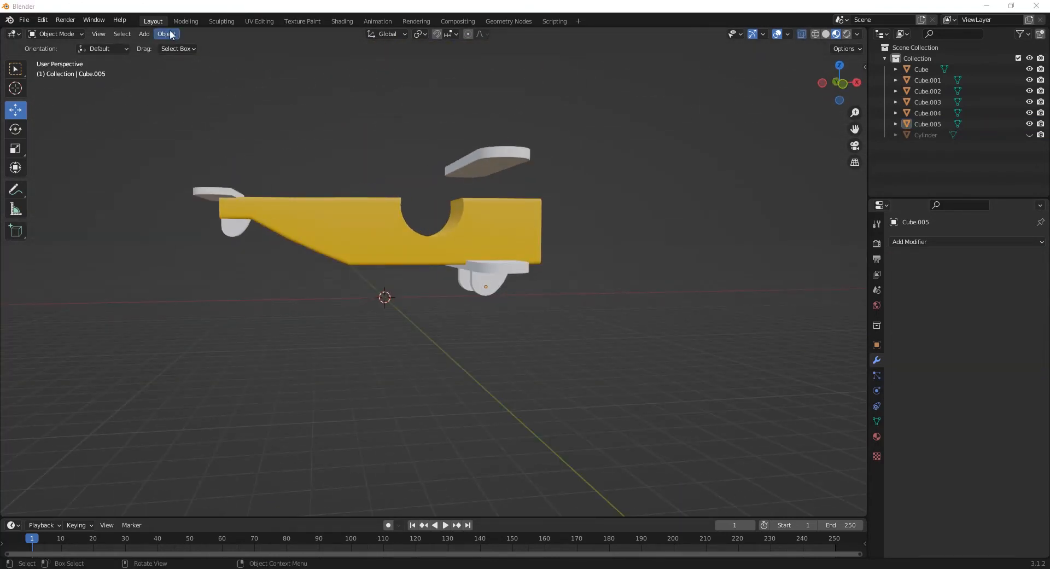
click(144, 34)
mouse_move(186, 46)
click(251, 101)
scroll(421, 343, up, 3)
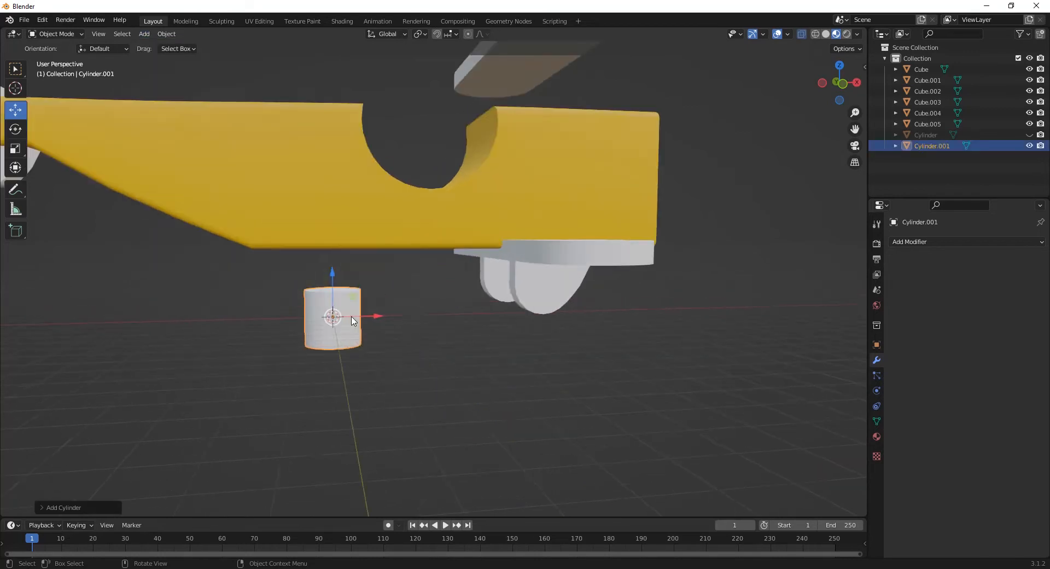
key(KP_1)
right_click(363, 306)
click(877, 421)
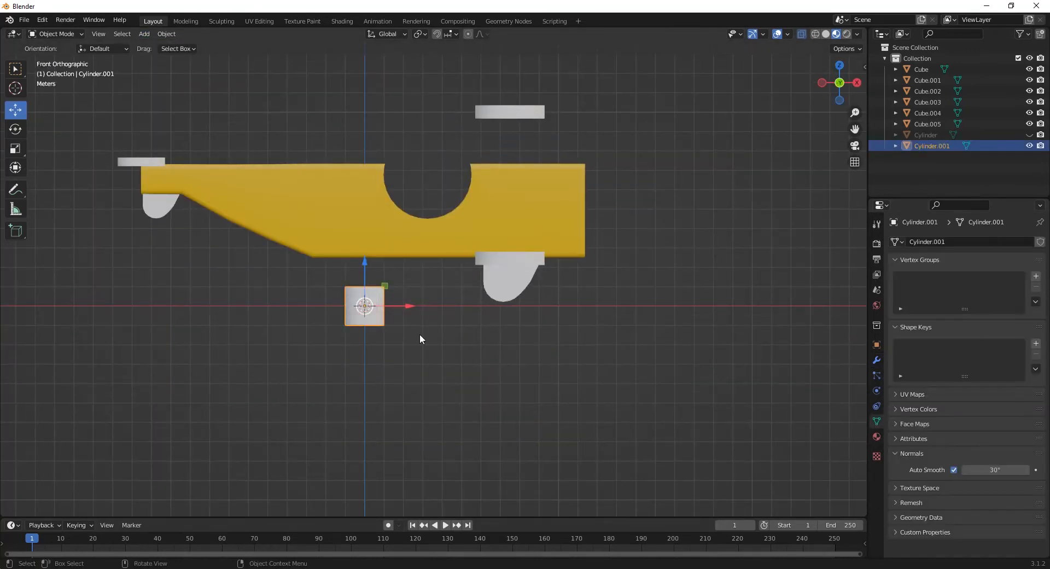
Scale the cylinder down and stretch it along Z into a tall, thin strut.
key(s)
key(Return)
drag(365, 264, 369, 101)
Place the strut between the wings beside the fuselage, resize it, and lengthen it along Z toward both wings.
key(KP_3)
click(15, 110)
drag(451, 276, 451, 153)
drag(492, 185, 401, 189)
key(s)
click(476, 322)
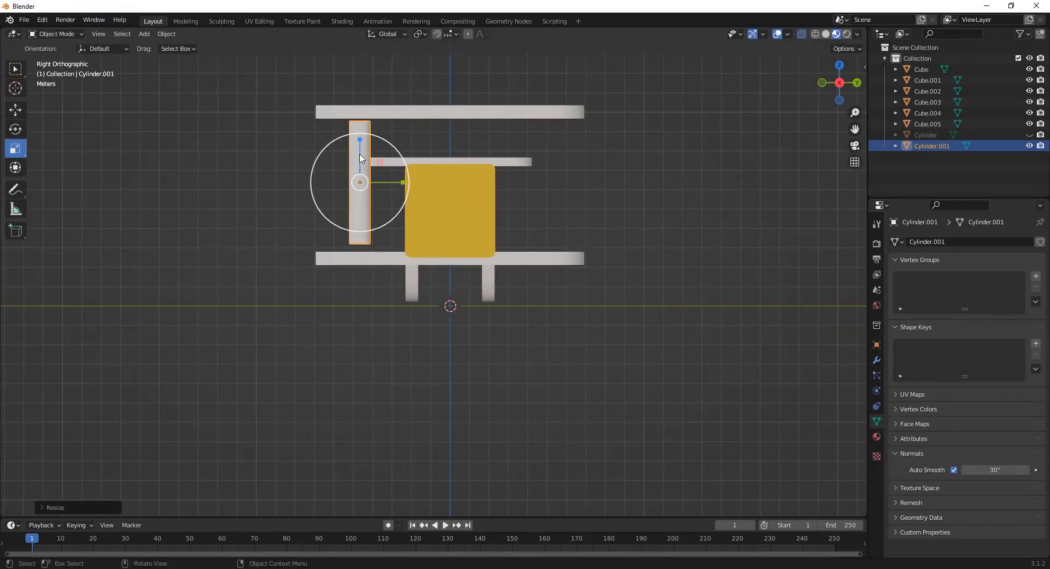
mouse_move(361, 159)
mouse_down()
mouse_move(333, 142)
mouse_move(360, 142)
mouse_up()
Move the strut along X so it stands between the upper and lower wings.
key(KP_1)
drag(411, 187, 537, 200)
middle_drag(533, 215, 450, 232)
Scale the strut slightly and adjust its Z length until both ends meet the wings.
key(KP_3)
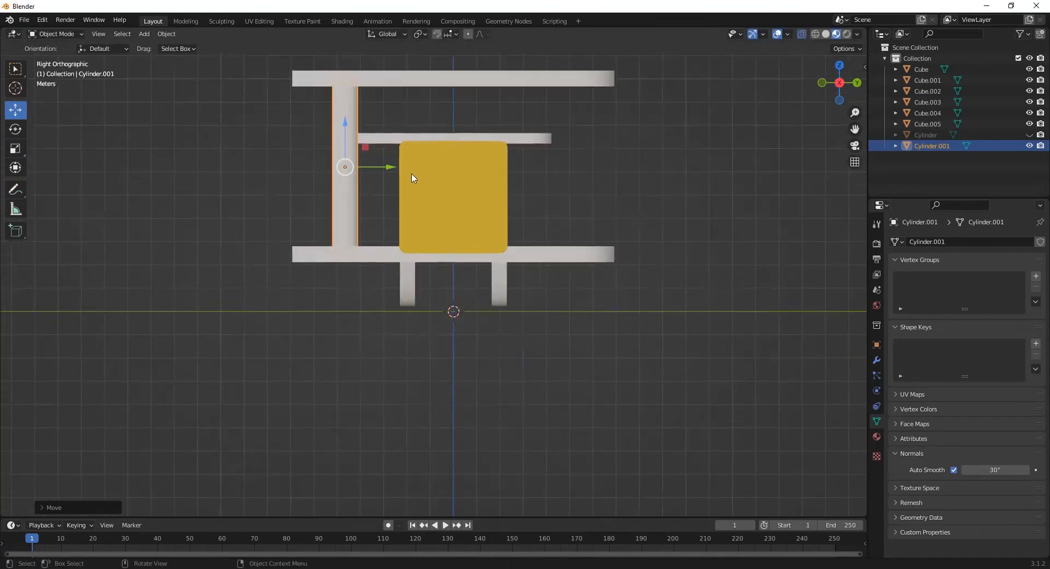
scroll(412, 179, up, 2)
shift+middle_drag(406, 158, 513, 208)
key(s)
click(493, 181)
click(16, 148)
drag(414, 140, 416, 137)
scroll(418, 158, down, 1)
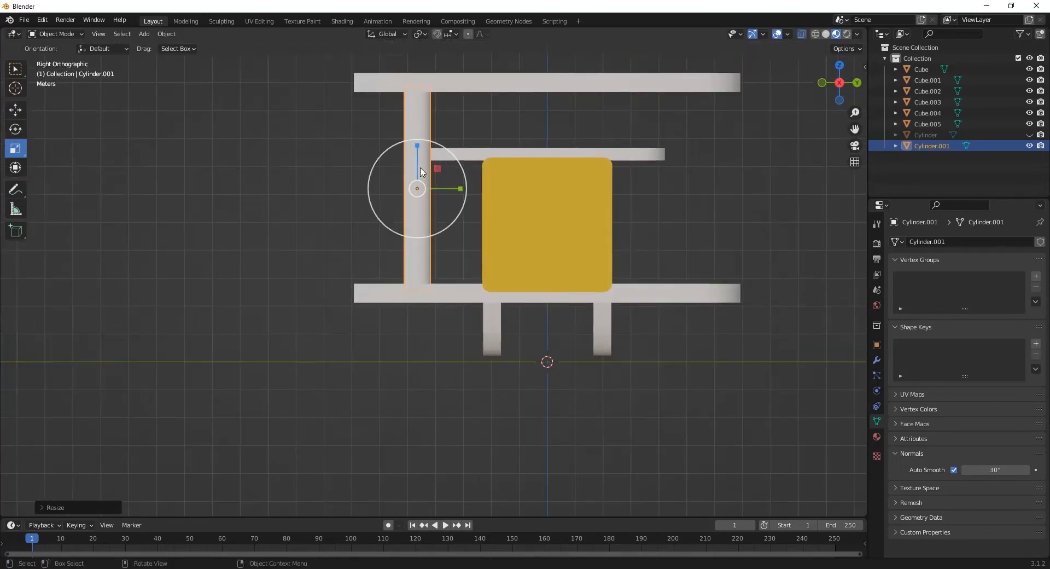
Move the strut outward along Y toward the wing tips.
shift+middle_drag(420, 164, 446, 176)
click(15, 110)
drag(487, 199, 459, 196)
Duplicate the strut and move the copy along X toward the wings' front edge, selecting both struts.
key(KP_1)
key(shift+d)
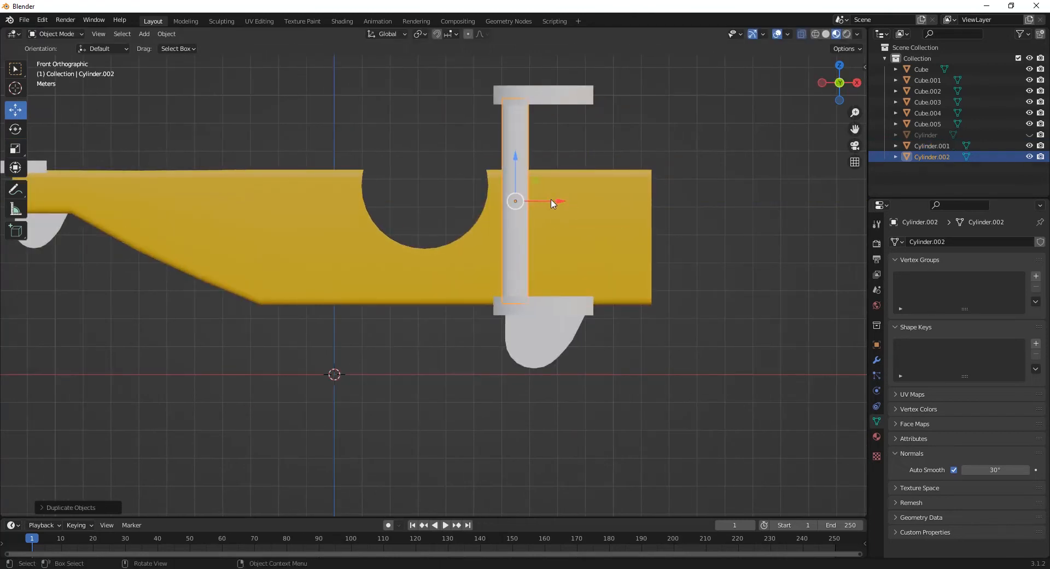
click(610, 213)
shift+click(515, 216)
scroll(562, 222, down, 4)
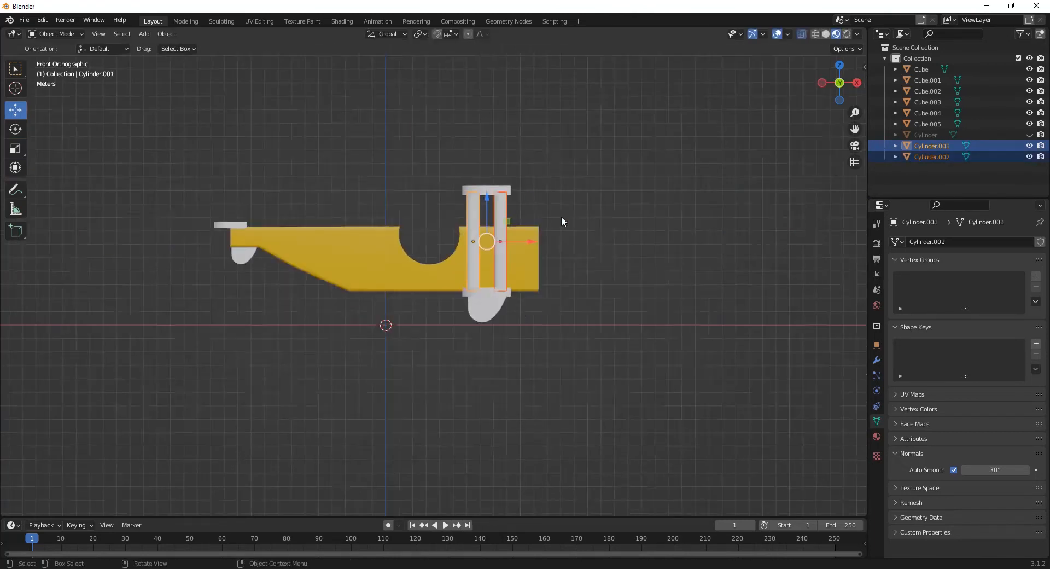
Mirror the front strut across the Y axis with a Mirror modifier that uses the fuselage as mirror object.
middle_drag(562, 223, 424, 240)
click(406, 283)
click(876, 360)
click(965, 241)
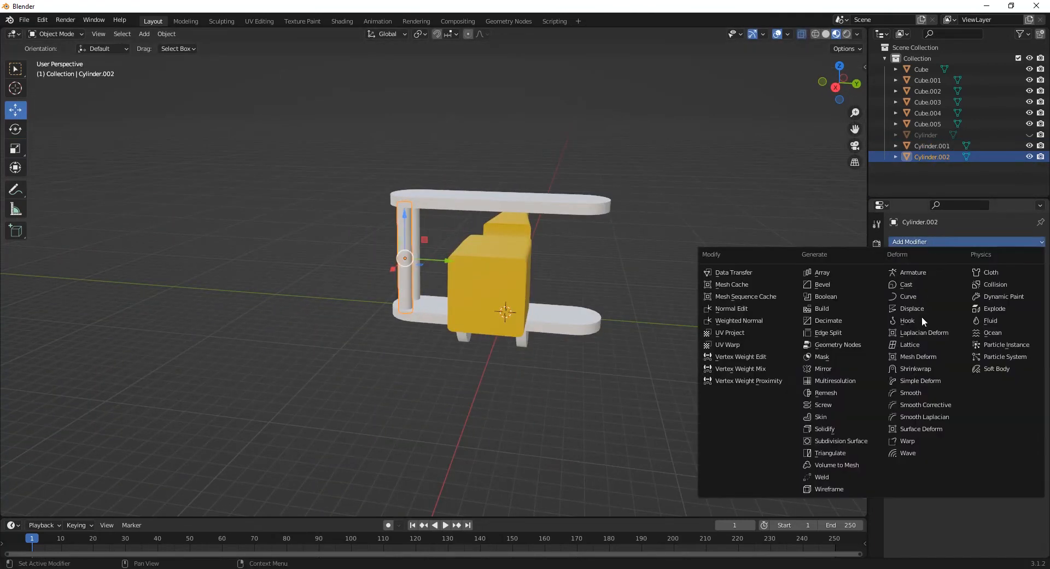
click(834, 381)
click(990, 276)
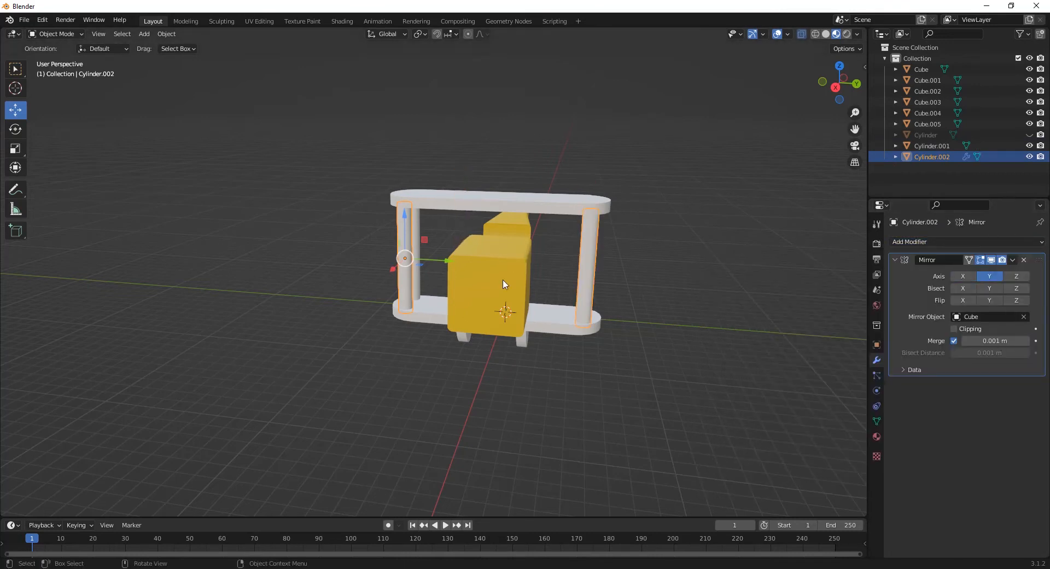
Add the same Y-axis Mirror modifier to the rear strut, with the fuselage as mirror object.
click(422, 280)
click(965, 241)
click(805, 368)
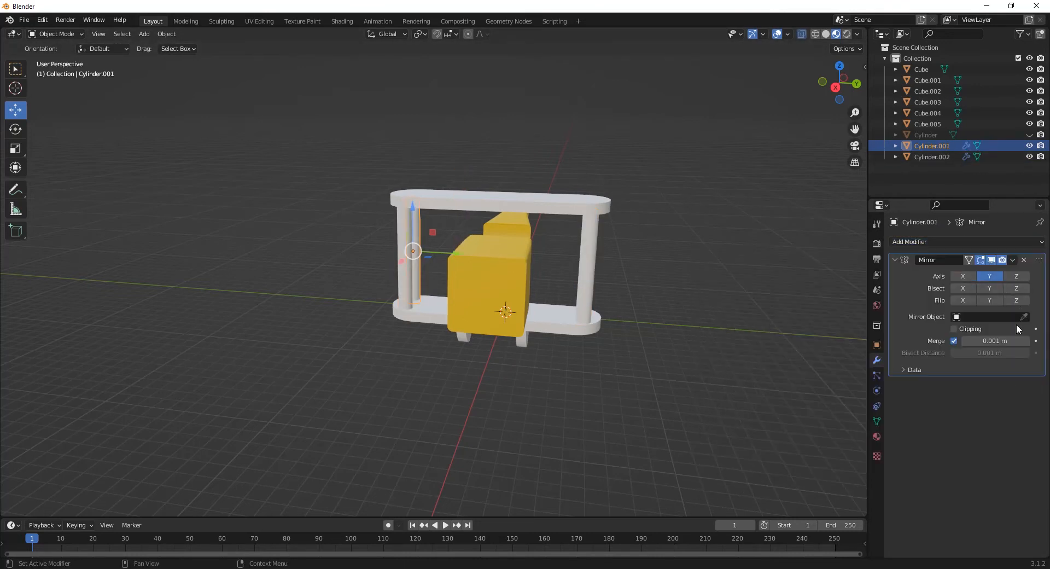
click(636, 313)
scroll(629, 313, down, 2)
mouse_move(574, 313)
middle_down()
mouse_move(445, 298)
mouse_move(582, 326)
middle_up()
click(1012, 259)
click(1003, 272)
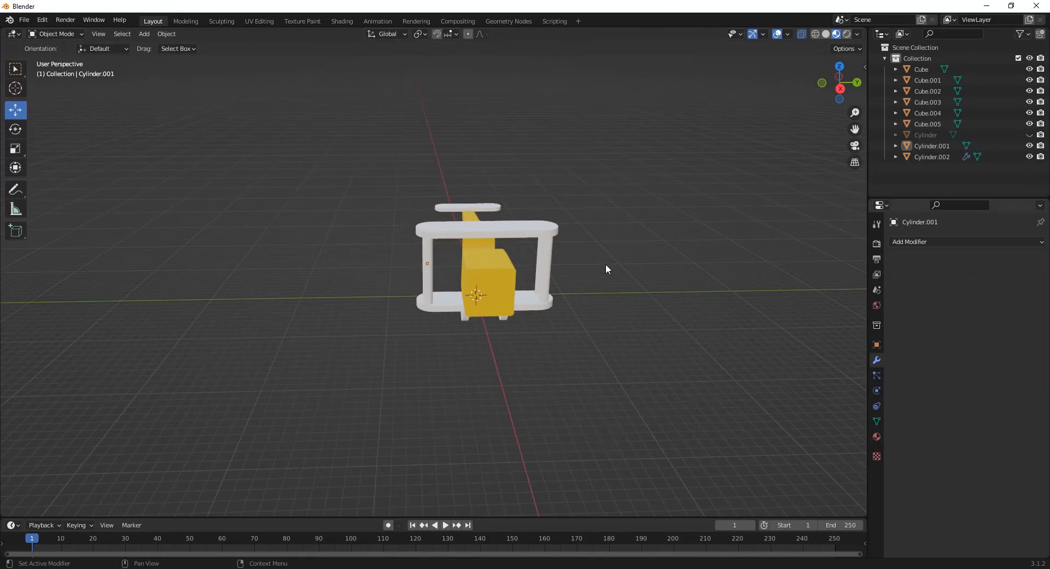
middle_drag(508, 290, 515, 268)
key(ctrl+z)
Select both mirrored strut pairs and shift them slightly inward from the wing tips along Y.
click(531, 256)
shift+click(539, 256)
scroll(629, 230, up, 2)
alt+middle_drag(647, 214, 619, 239)
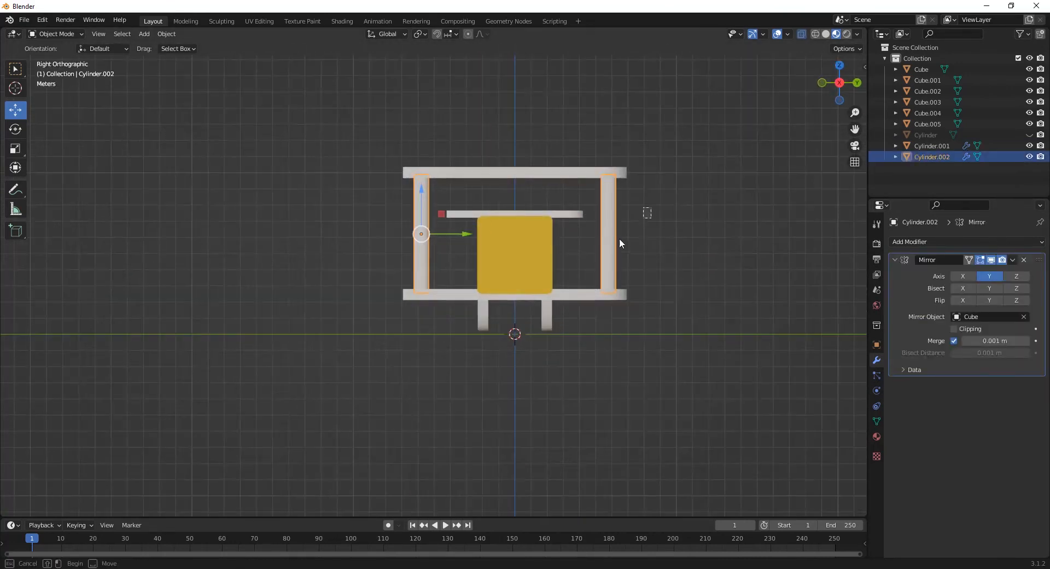
mouse_move(466, 233)
mouse_down()
mouse_move(480, 231)
mouse_move(463, 228)
mouse_up()
middle_drag(514, 237, 618, 150)
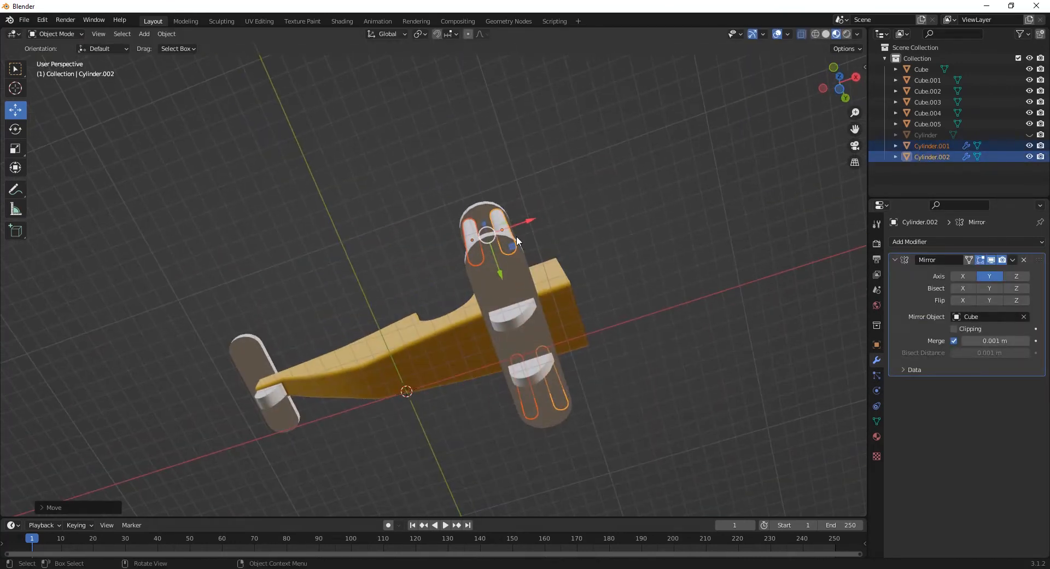
drag(500, 273, 502, 277)
middle_drag(751, 188, 707, 255)
click(708, 255)
middle_drag(579, 306, 658, 292)
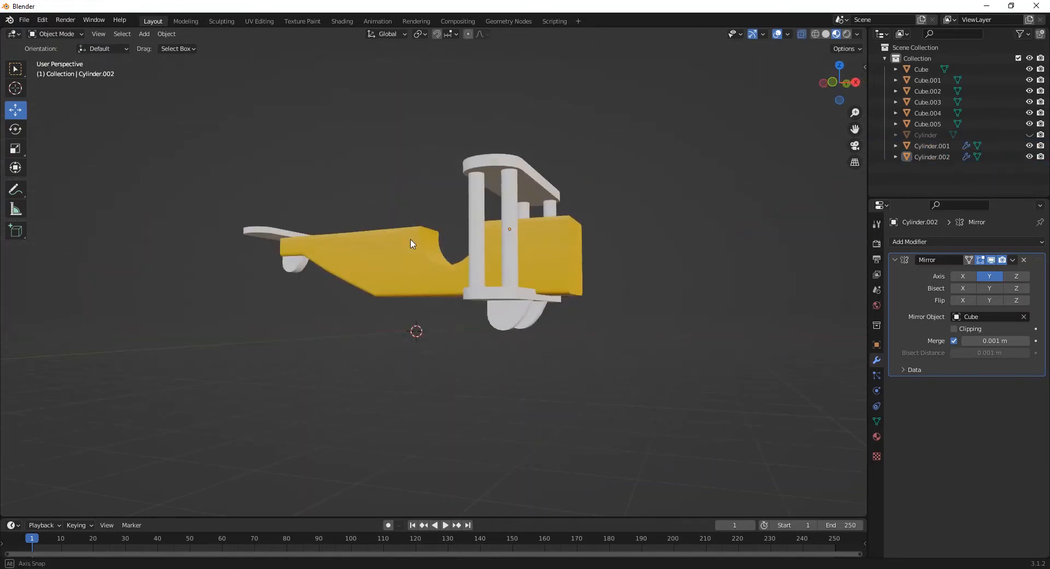
Apply the Mirror modifier on the front strut pair.
middle_drag(412, 244, 357, 280)
click(1013, 260)
click(996, 271)
Duplicate the mesh of one front strut in Edit Mode and move the copy along X ahead of the nose.
click(497, 246)
key(Tab)
middle_drag(487, 230, 468, 221)
key(alt+z)
drag(399, 152, 556, 418)
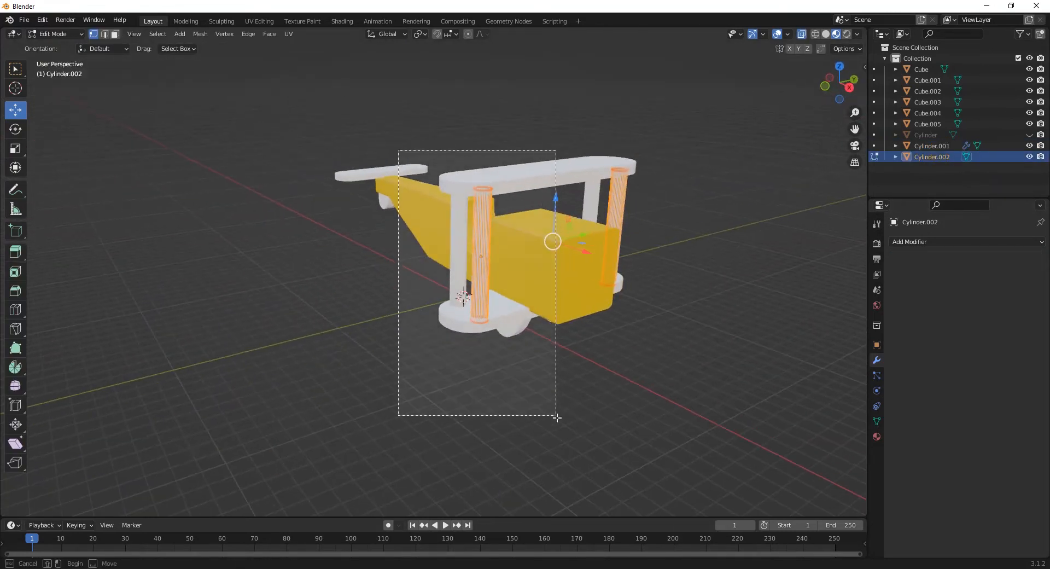
right_click(471, 223)
key(Escape)
key(shift+d)
right_click(482, 229)
middle_drag(482, 230, 576, 298)
drag(557, 275, 669, 301)
Separate the copied strut into its own object and set its origin to its geometry.
right_click(626, 259)
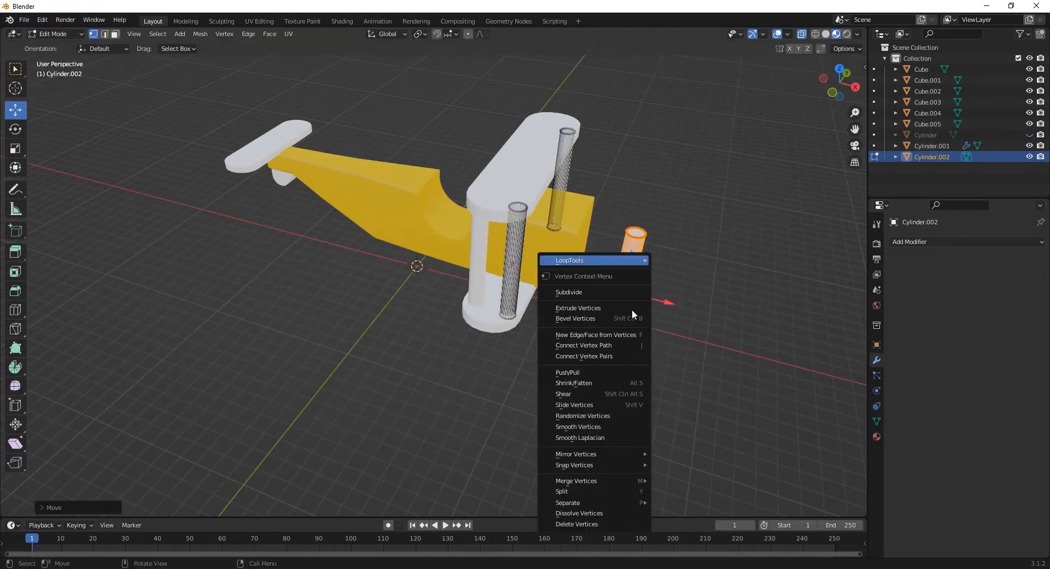
mouse_move(631, 502)
click(673, 502)
key(Tab)
click(623, 294)
click(167, 34)
mouse_move(177, 58)
click(298, 70)
Set the separated strut's X rotation to 90° so it lies horizontally across the plane.
key(KP_3)
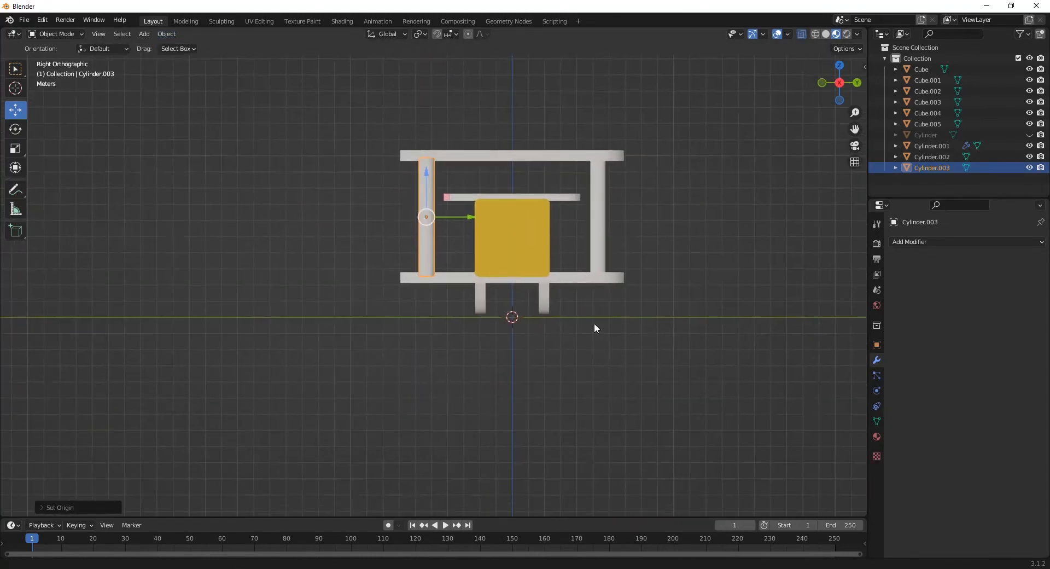
shift+middle_drag(594, 325, 585, 309)
click(877, 345)
key(r)
click(580, 258)
click(984, 312)
text(90)
key(Return)
scroll(437, 208, up, 2)
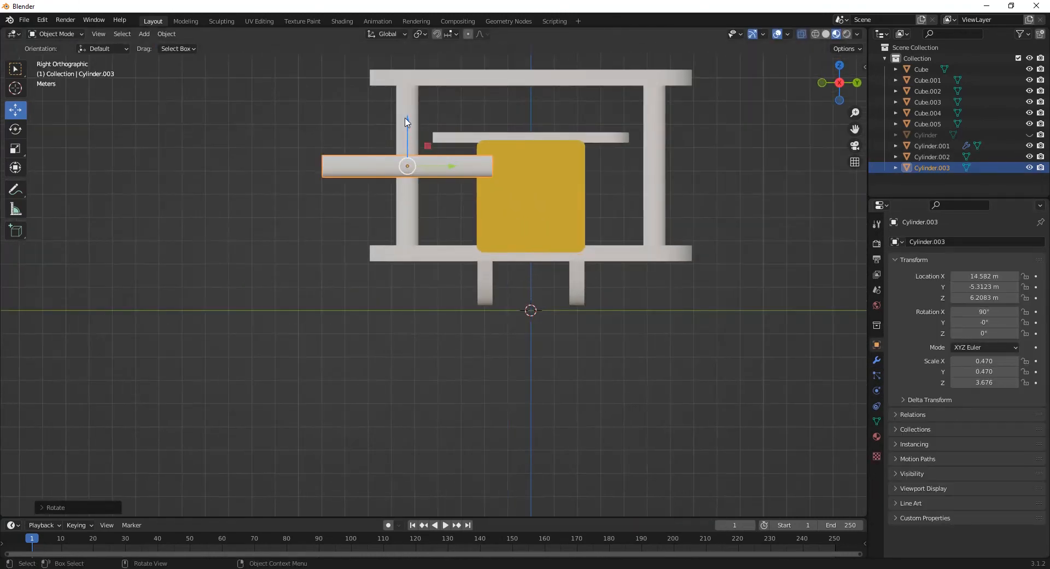
Center the horizontal cylinder across the two blocks under the fuselage and scale it down to about 0.348 × 0.348 × 2.720.
drag(408, 124, 554, 239)
key(s)
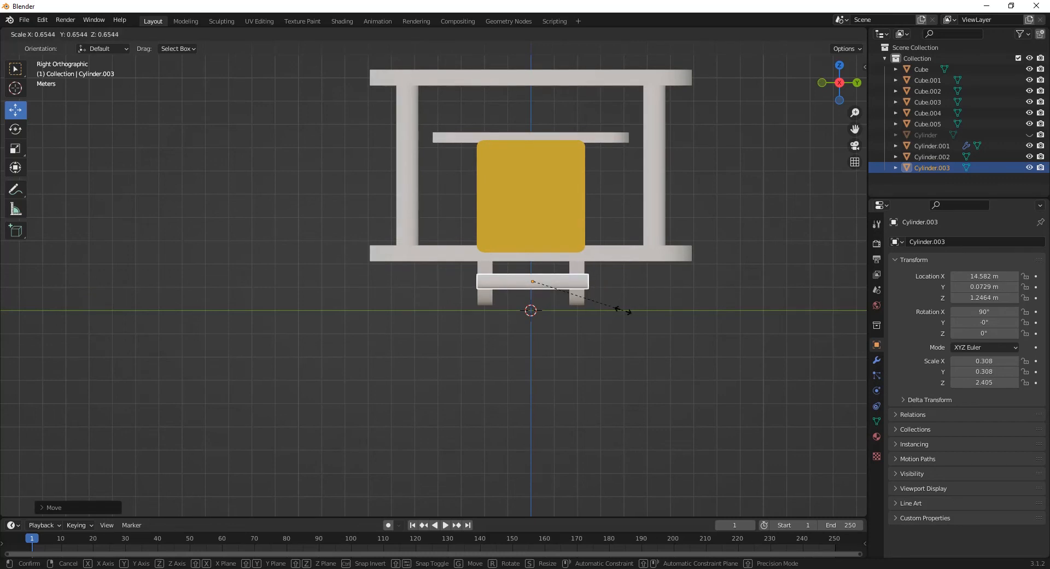
click(635, 311)
scroll(636, 313, up, 2)
drag(615, 282, 612, 283)
drag(575, 241, 576, 251)
Move the axle cylinder along X to about 7.18 m so it passes through the rounded blocks.
key(KP_1)
drag(827, 293, 578, 294)
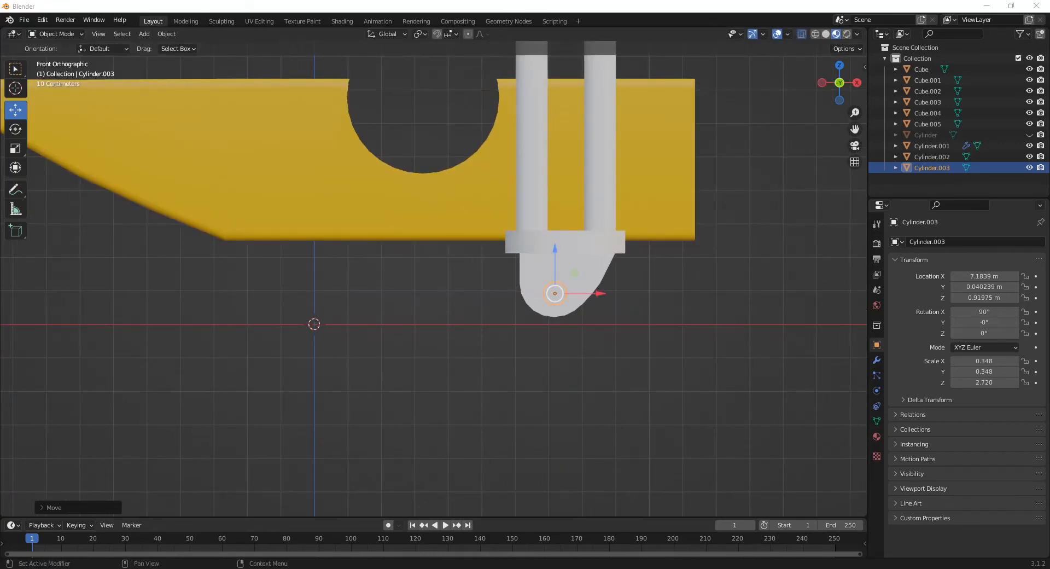
middle_drag(514, 244, 535, 338)
click(572, 373)
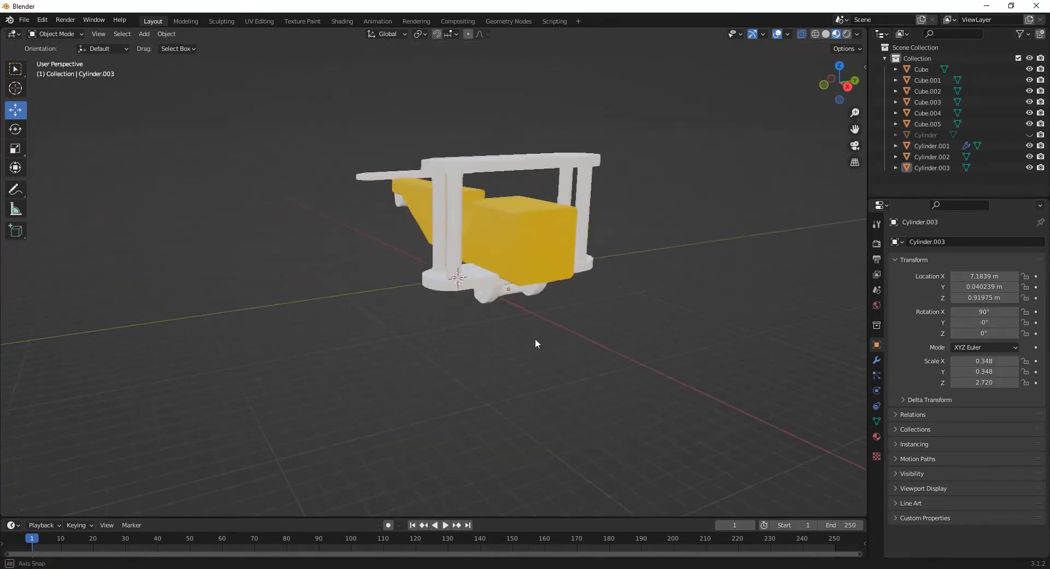
Add a mesh cylinder with 12 vertices, a 1 m radius and a 2 m depth at the origin.
click(144, 34)
mouse_move(165, 46)
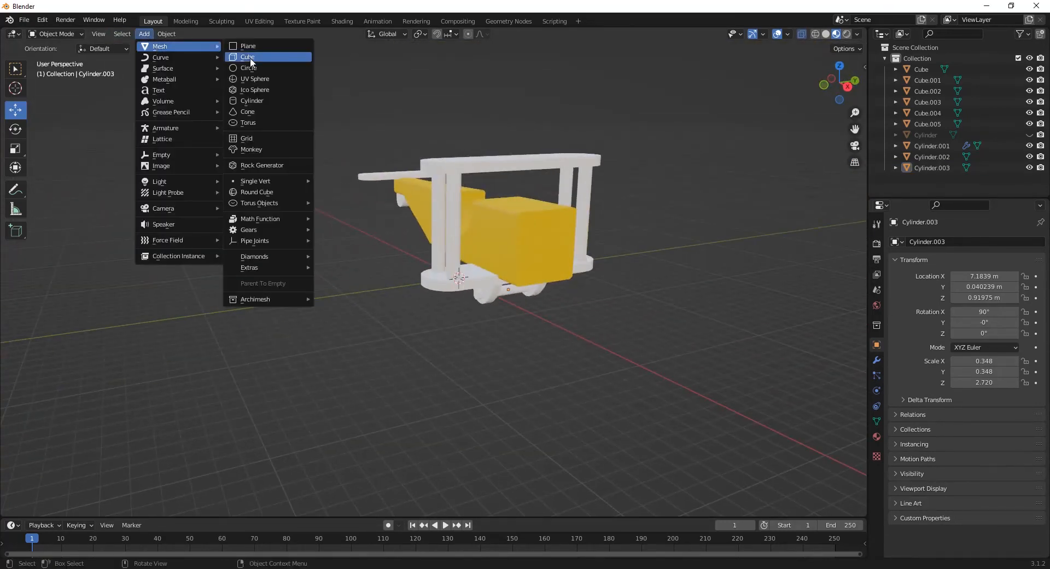
click(257, 100)
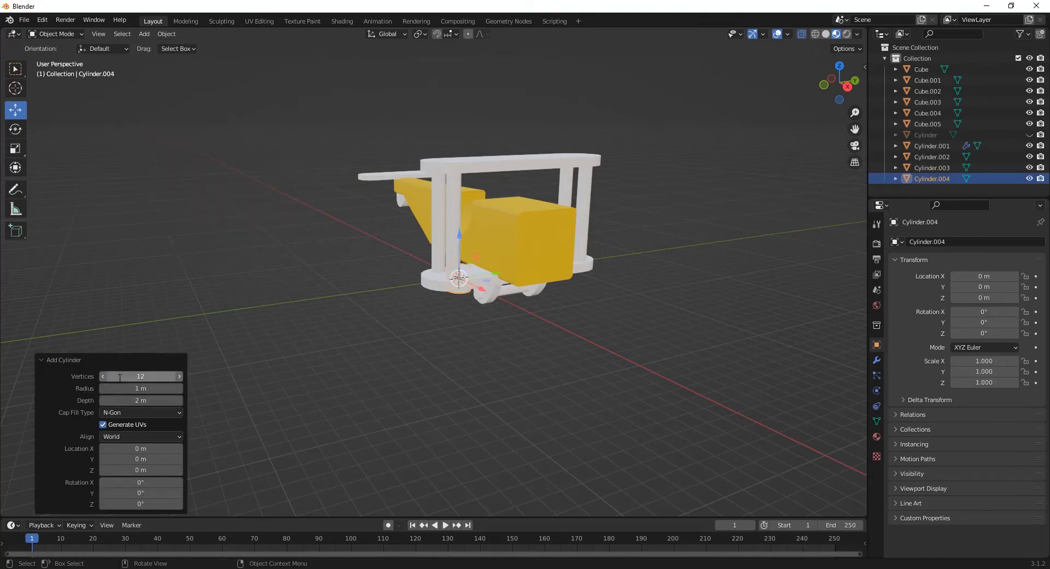
Choose a different environment lighting image for the viewport's material preview.
click(857, 36)
click(854, 127)
click(840, 161)
Smooth-shade the new cylinder and set its X rotation to 90°.
middle_drag(421, 355, 514, 381)
right_click(384, 266)
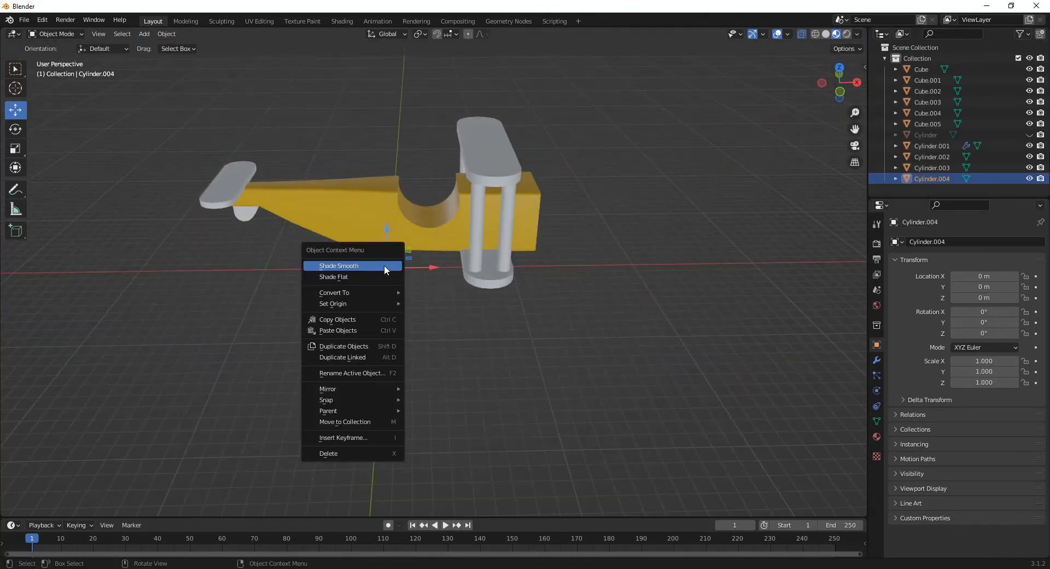
click(384, 266)
alt+middle_drag(405, 377, 564, 357)
key(r)
click(607, 158)
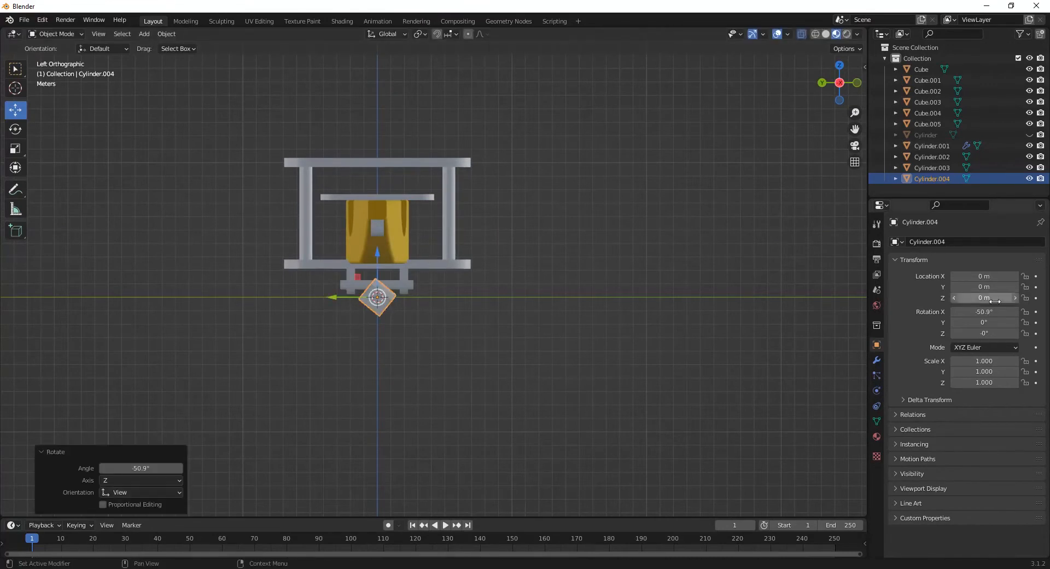
key(Return)
Move the new cylinder beside the axle end, to about X 7.29 m, Y -4.29 m and Z 0.63 m.
scroll(267, 311, up, 4)
drag(268, 312, 364, 311)
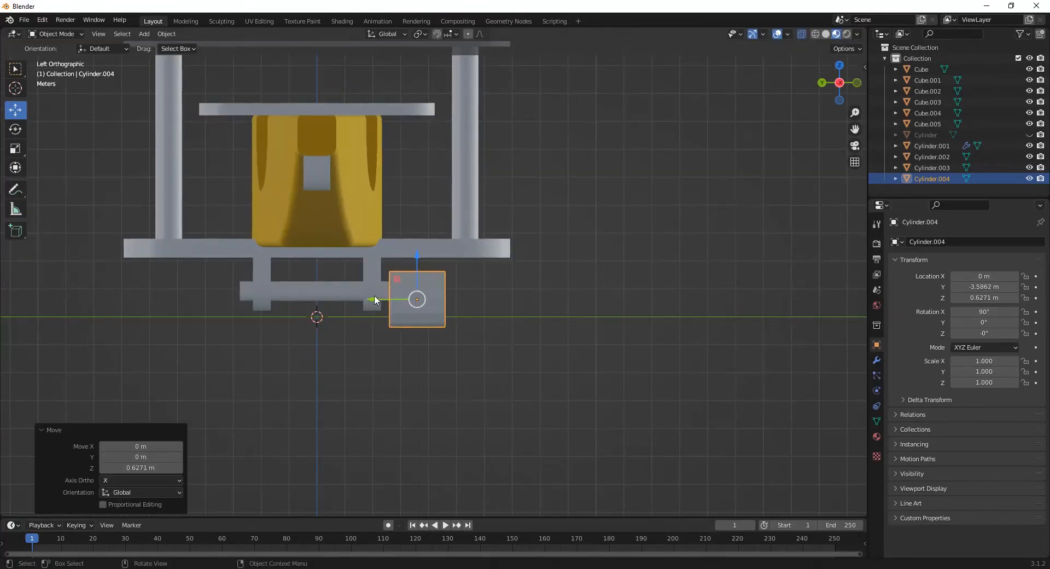
mouse_move(374, 294)
alt+middle_down()
mouse_move(464, 295)
mouse_move(379, 300)
alt+middle_up()
drag(379, 300, 586, 321)
alt+middle_drag(586, 321, 618, 320)
scroll(453, 305, up, 4)
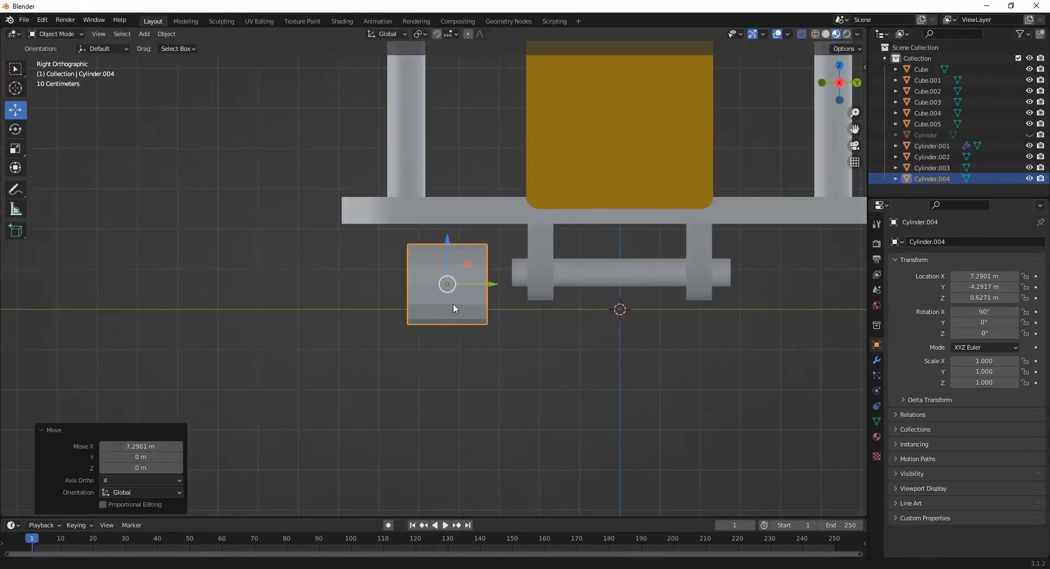
Cut an edge loop around the middle of the wheel cylinder and delete the faces of the half facing the axle.
key(Tab)
click(16, 310)
click(481, 241)
click(16, 111)
click(115, 34)
drag(545, 191, 479, 320)
key(x)
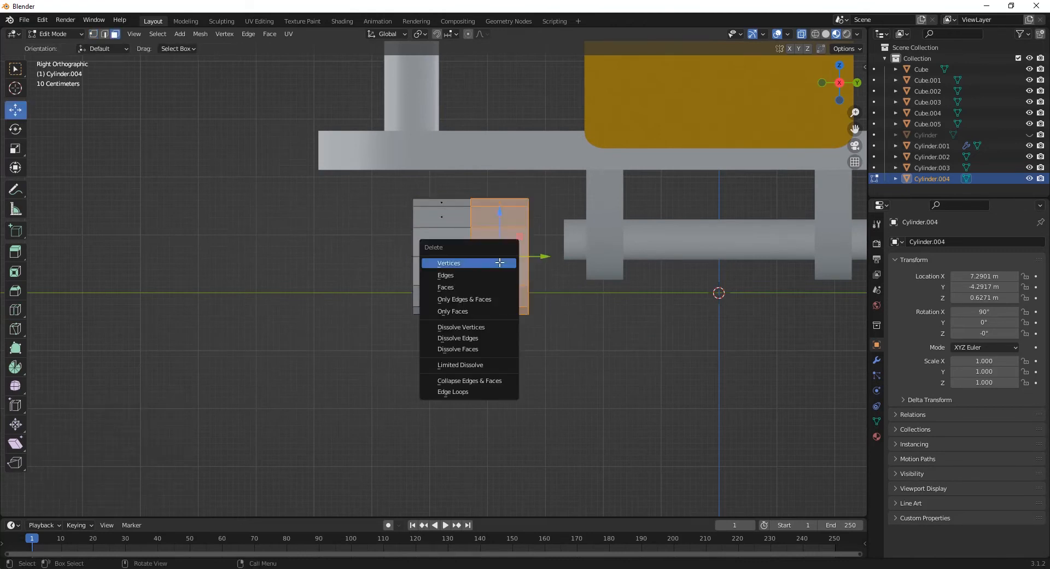
click(496, 288)
Bevel the outer rim of the remaining half cylinder with a width of 0.514 m and 4 segments.
scroll(496, 288, down, 1)
middle_drag(497, 287, 425, 272)
click(401, 252)
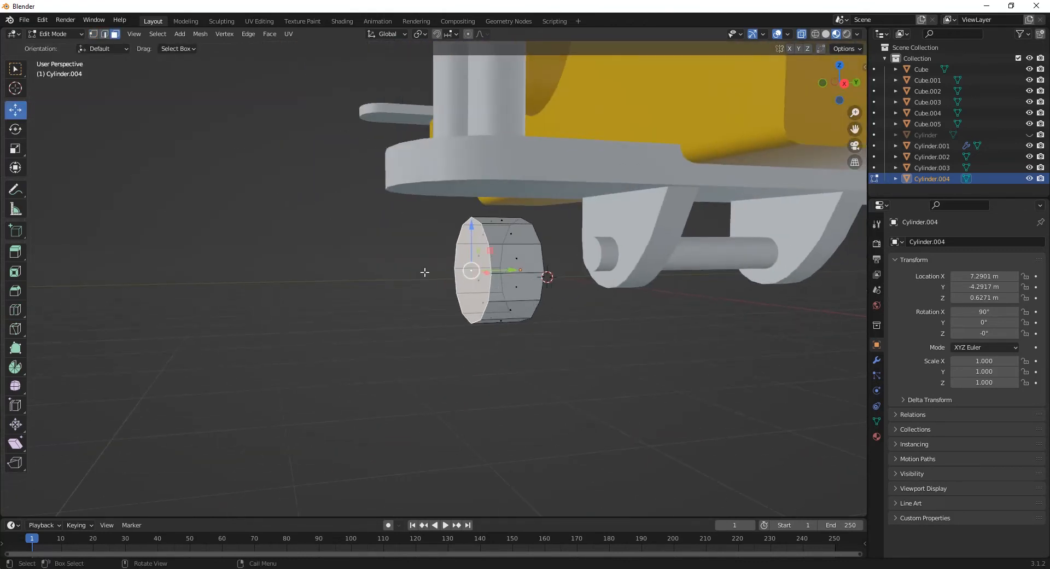
middle_drag(490, 306, 558, 307)
key(ctrl+b)
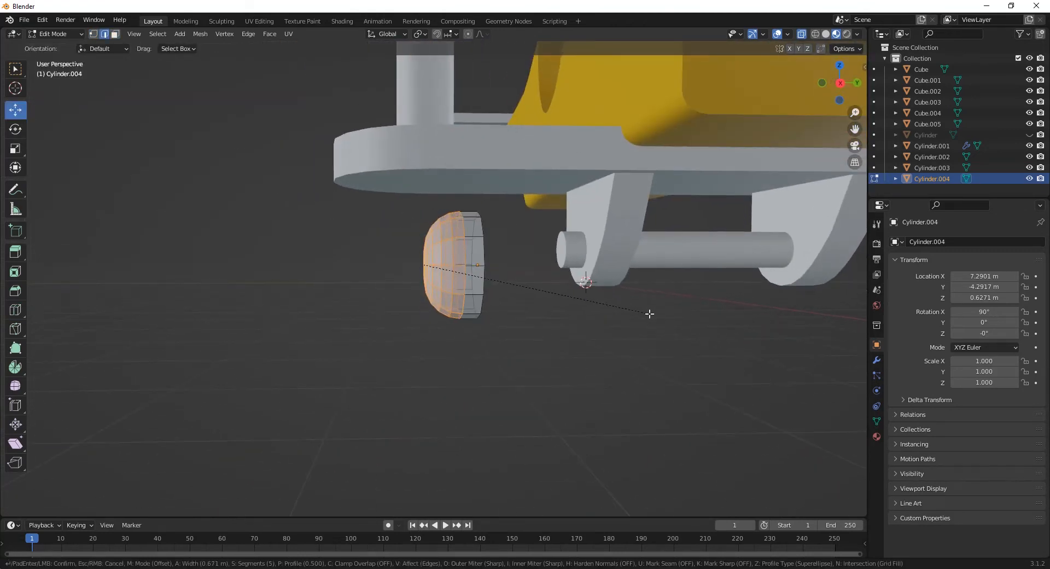
click(649, 314)
key(KP_3)
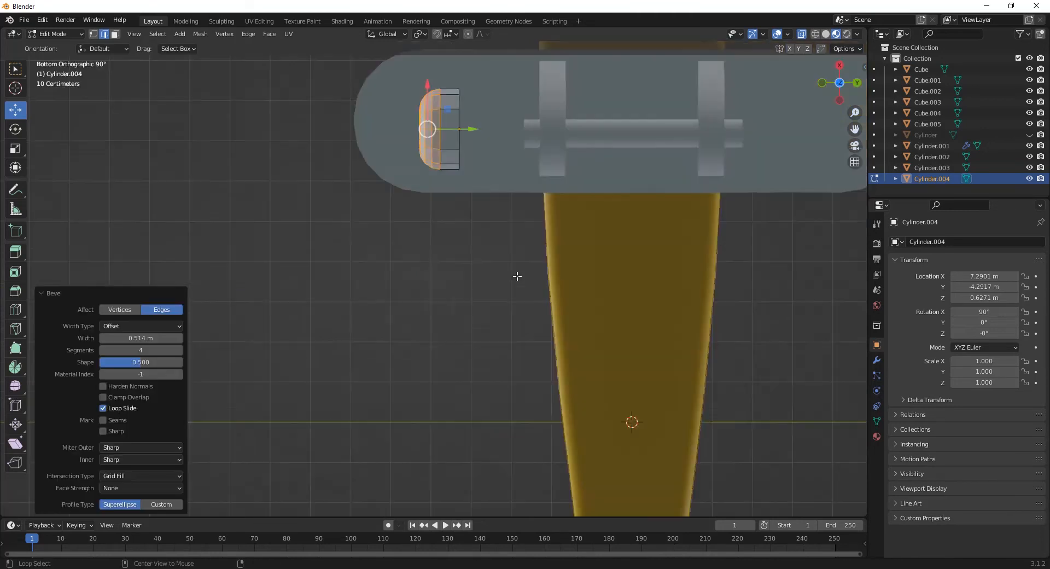
Mirror the half wheel on Y across Cube with clipping on, and move its mesh about 4.70 m along Y to close the halves.
click(877, 359)
click(965, 241)
click(823, 368)
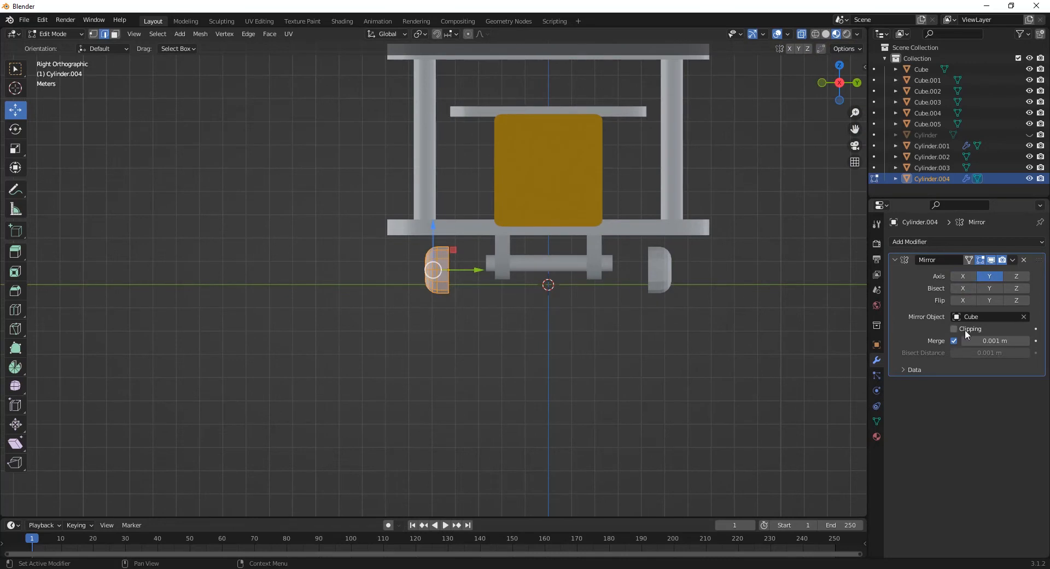
drag(482, 270, 528, 272)
click(589, 274)
scroll(579, 279, up, 6)
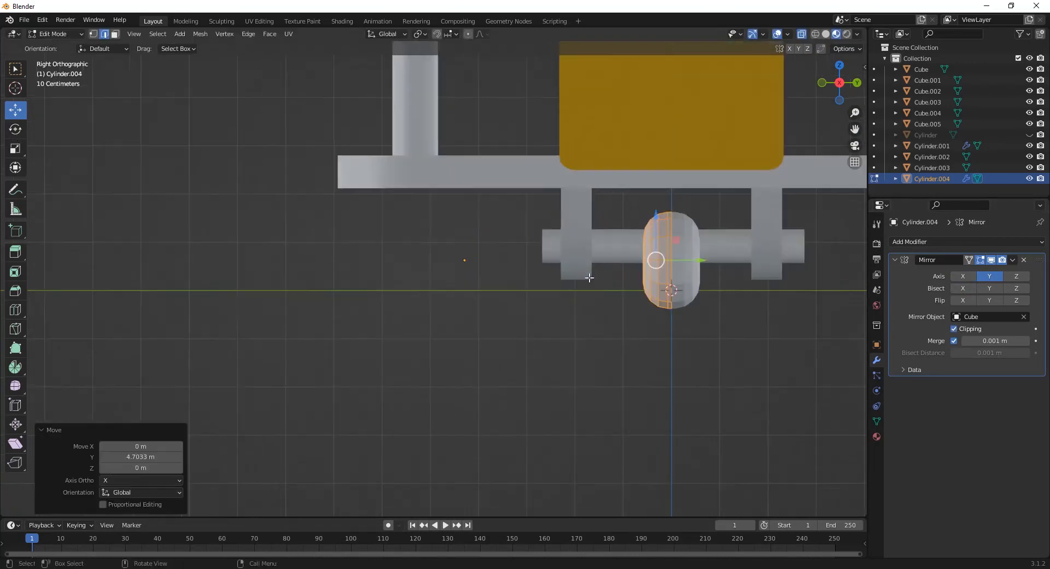
Move the vertices of the wheel's outer side inward along Y by about 0.04 m to flatten it.
drag(481, 119, 498, 165)
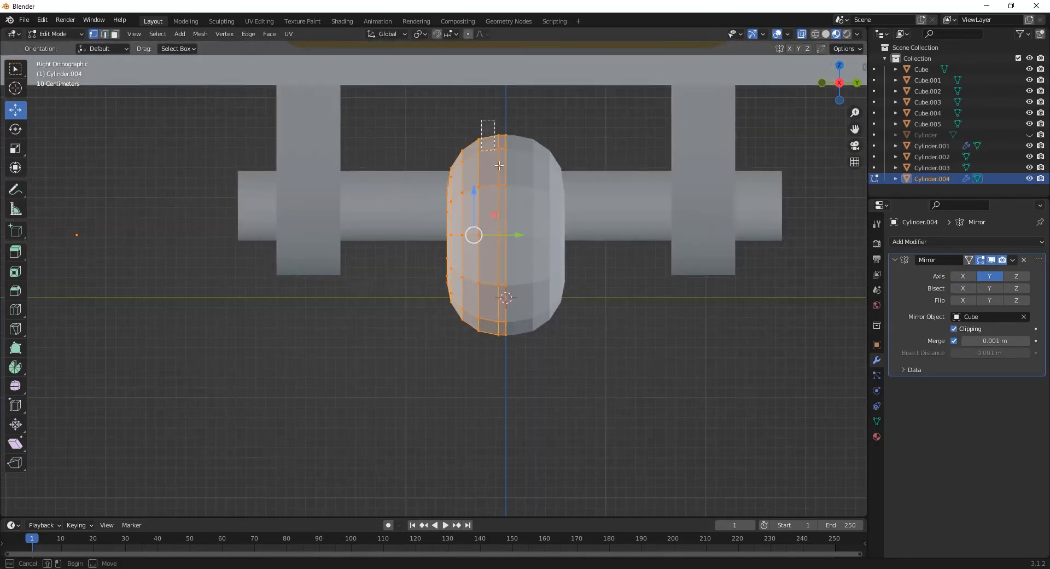
click(535, 238)
click(524, 396)
drag(415, 137, 509, 335)
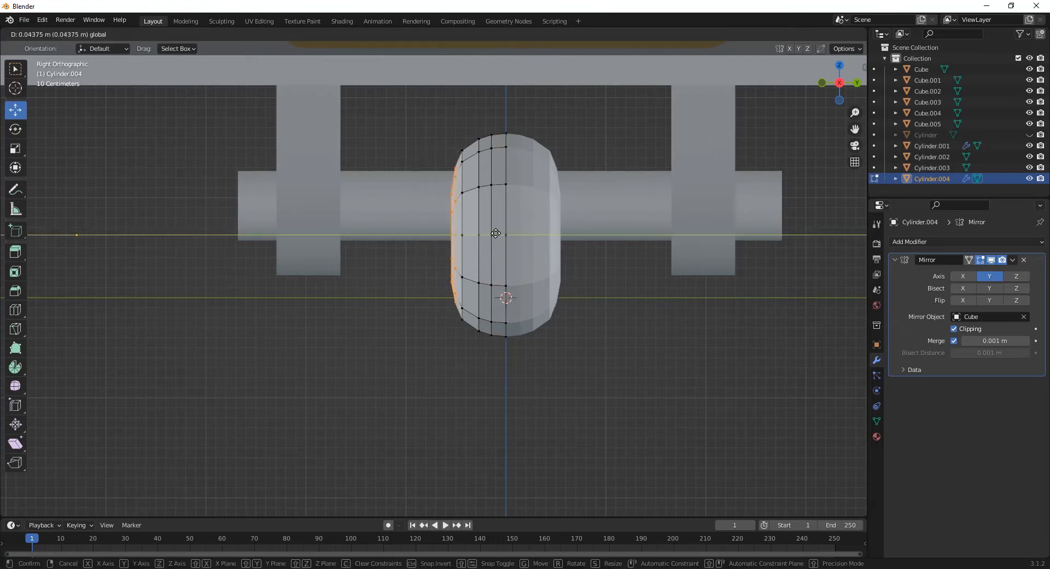
scroll(457, 234, down, 2)
click(574, 305)
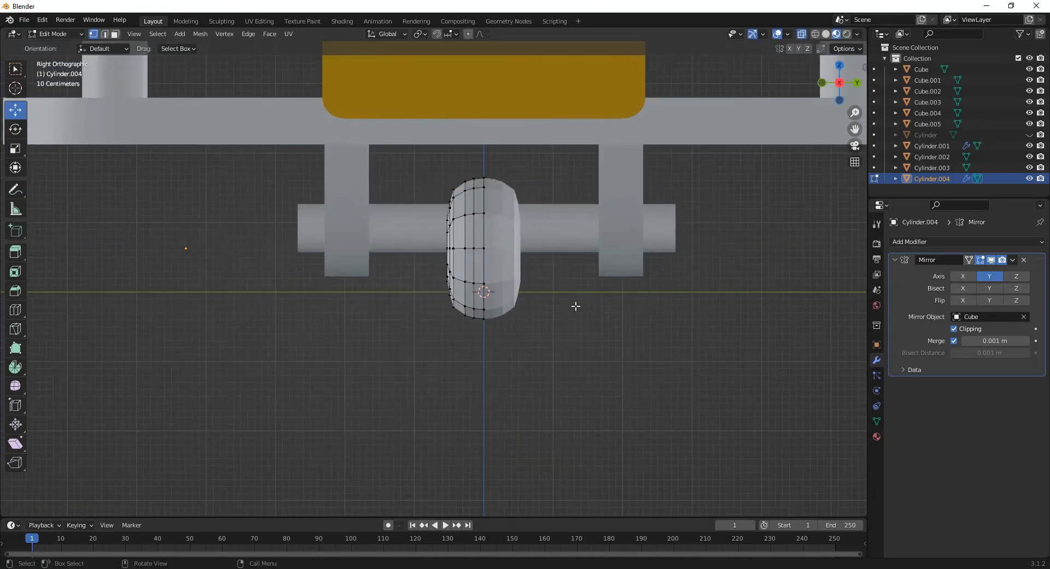
Apply the wheel's Mirror modifier and set its origin to the geometry.
key(Tab)
click(1012, 261)
click(1008, 273)
click(167, 34)
click(309, 71)
scroll(480, 236, down, 2)
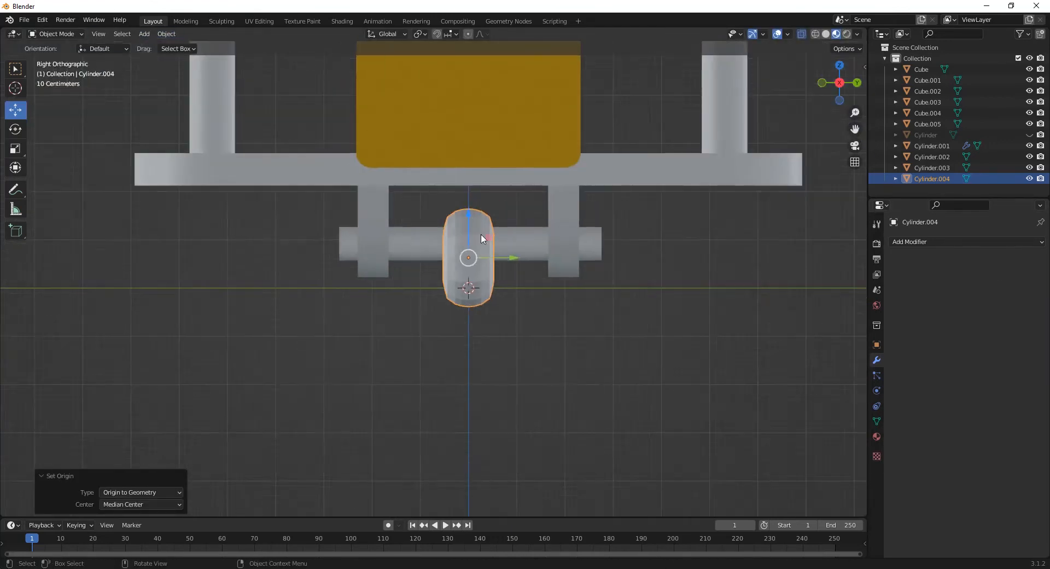
Move the wheel about -3.32 m along Y and up about 0.31 m to the axle end, and scale its Y width by 0.819.
middle_drag(480, 237, 431, 265)
key(KP_3)
shift+middle_drag(503, 256, 607, 256)
drag(610, 257, 451, 257)
scroll(451, 256, up, 2)
shift+middle_drag(437, 235, 436, 281)
drag(400, 249, 400, 228)
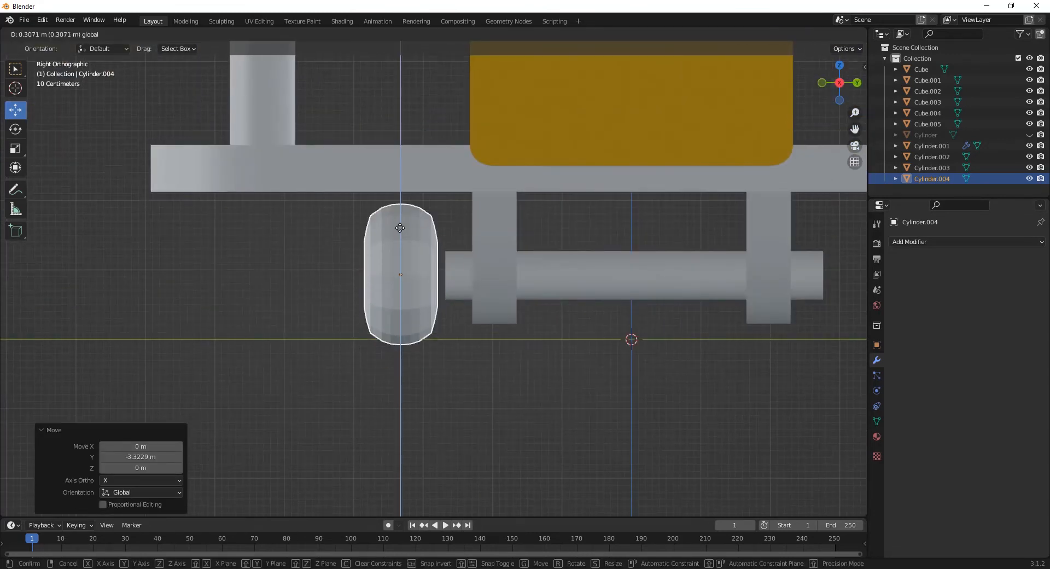
drag(433, 268, 427, 268)
middle_drag(361, 274, 469, 267)
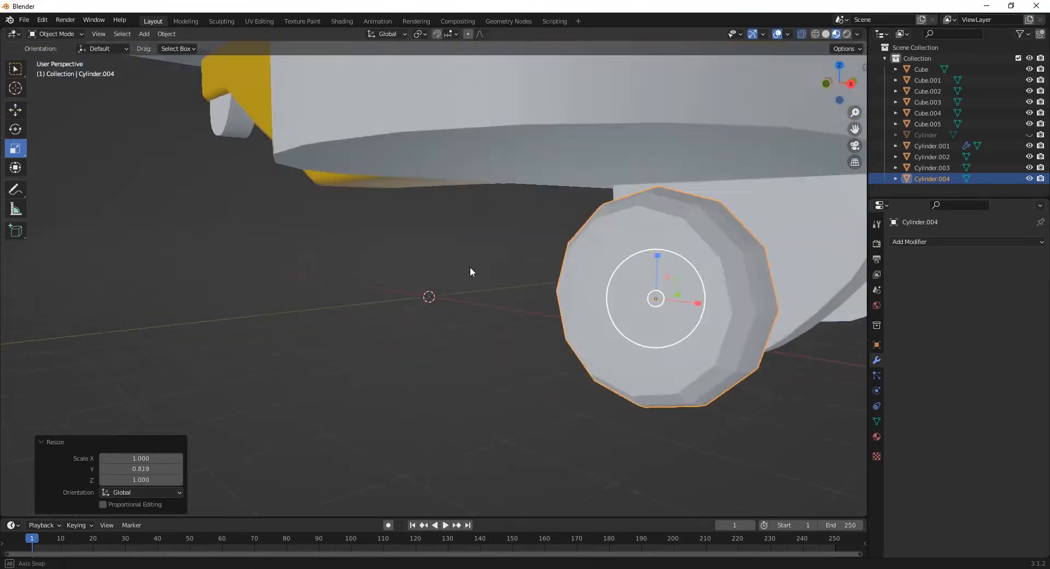
Open the wheel's mesh for editing and switch the viewport to solid shading with X-ray off.
scroll(471, 267, down, 2)
key(Tab)
shift+middle_drag(546, 268, 378, 266)
scroll(383, 266, up, 1)
click(825, 34)
click(800, 34)
click(799, 35)
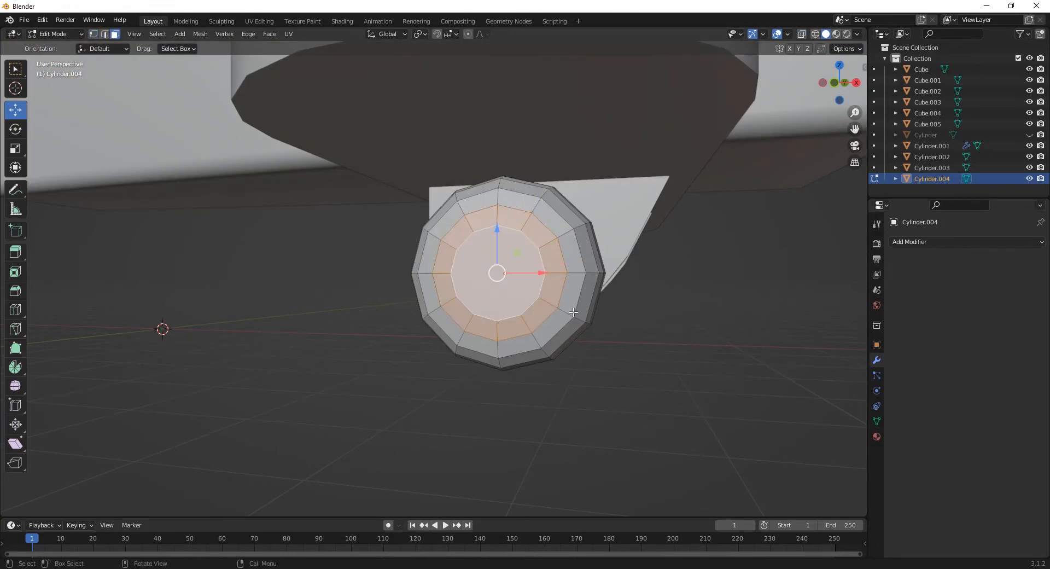
Push the central face of the wheel's outer side about 0.13 m inward along Y.
middle_drag(574, 313, 503, 322)
drag(331, 319, 347, 323)
click(410, 318)
middle_drag(347, 323, 395, 329)
drag(398, 331, 415, 327)
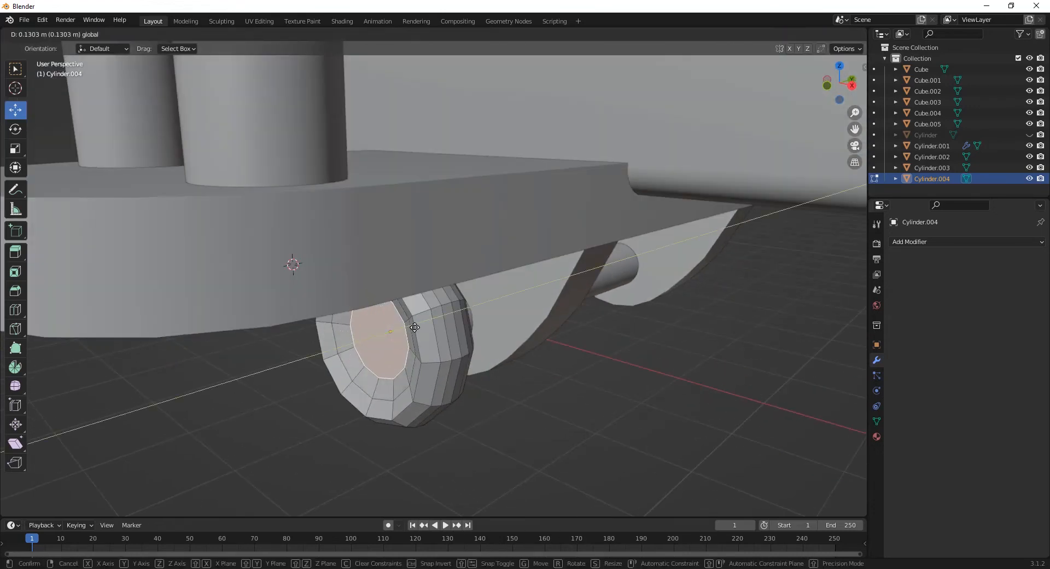
click(414, 327)
Move the wheel's central face about -0.11 m along Y and extrude it into a smaller hub face scaled to 0.327.
middle_drag(415, 327, 306, 316)
key(g)
key(y)
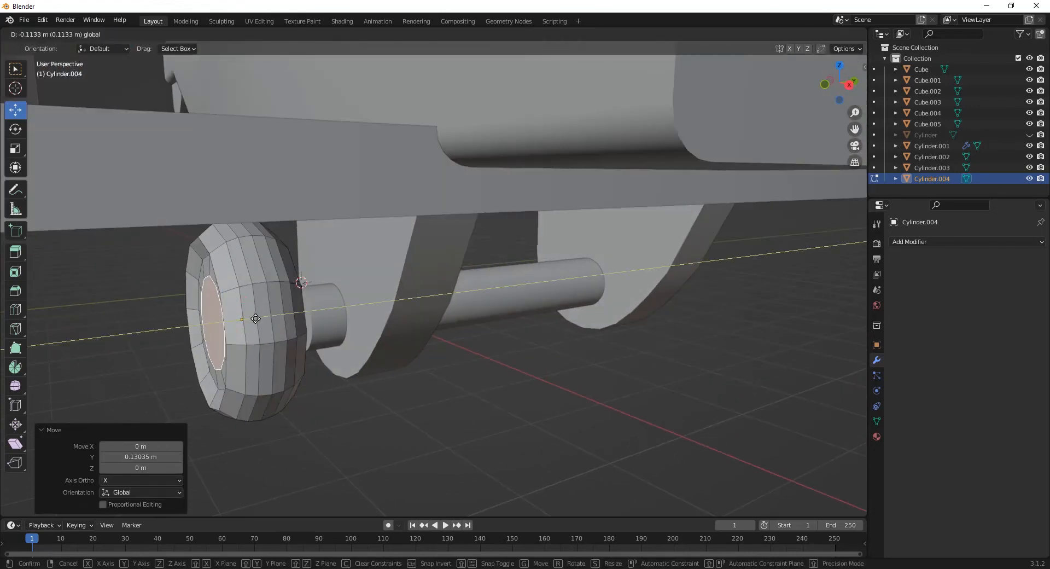
drag(254, 320, 252, 320)
middle_drag(254, 319, 402, 325)
key(e)
key(s)
click(327, 339)
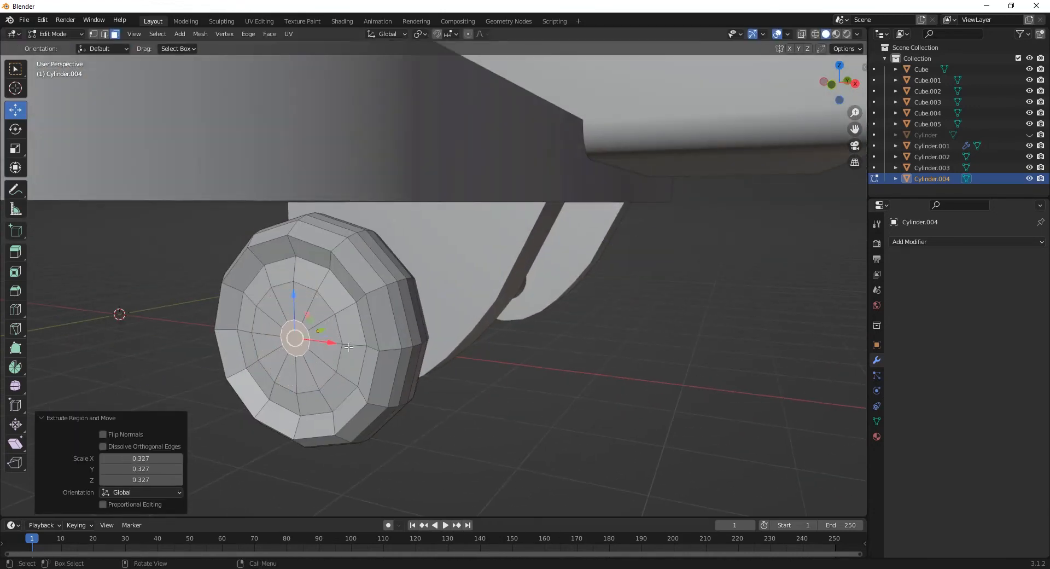
Extrude the small hub face outward and bevel it with a width of 0.0618 m and 3 segments.
key(e)
mouse_move(558, 350)
middle_down()
mouse_move(432, 373)
mouse_move(567, 348)
middle_up()
click(433, 374)
click(444, 372)
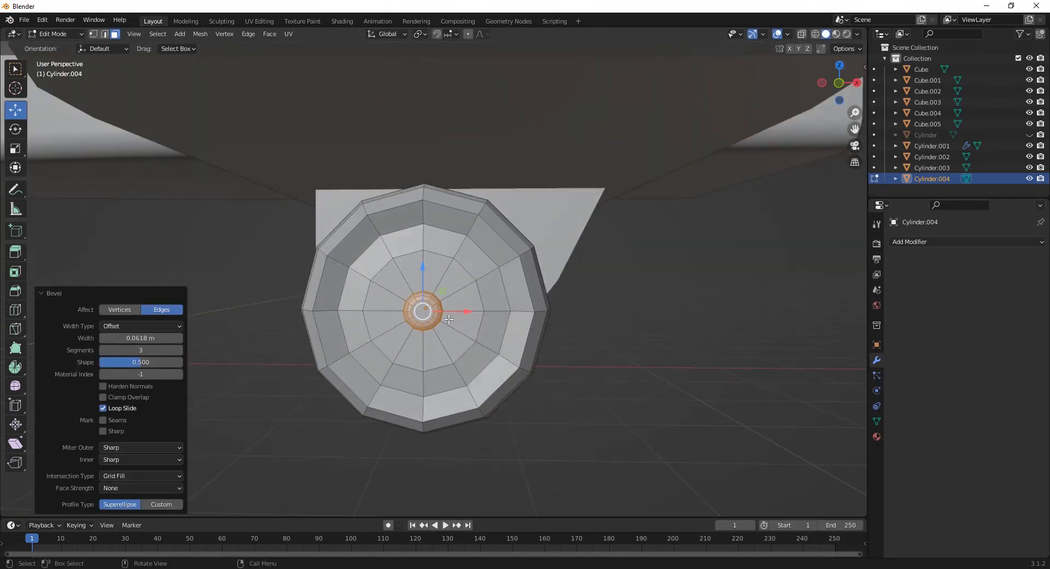
Shift the edge loop around the hub along Y and add extra edge loops on the wheel's outer side.
key(1)
click(424, 248)
alt+click(440, 252)
middle_drag(385, 324, 356, 316)
key(g)
key(y)
click(284, 345)
drag(456, 318, 418, 284)
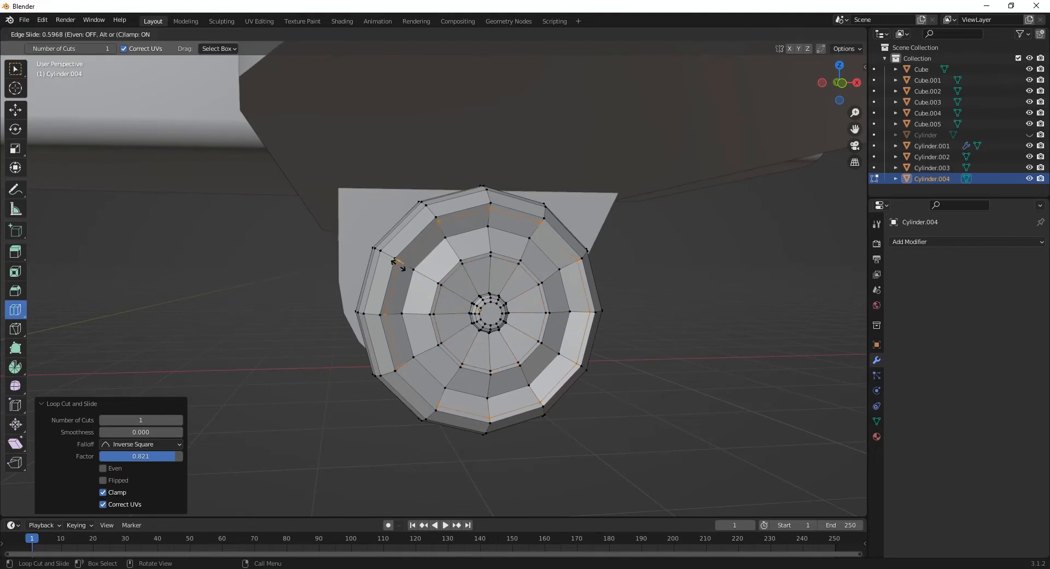
Add a level 1 Catmull-Clark subdivision to the wheel and shade it smooth.
key(Tab)
key(ctrl+1)
right_click(455, 268)
click(455, 268)
Adjust the wheel's scale and move it about 0.05 m along Y toward the axle.
scroll(455, 268, down, 5)
mouse_move(511, 323)
middle_down()
mouse_move(432, 339)
mouse_move(482, 269)
mouse_move(479, 312)
middle_up()
click(15, 110)
scroll(263, 251, up, 1)
click(16, 149)
drag(368, 289, 381, 288)
key(s)
click(12, 111)
mouse_move(455, 366)
middle_down()
mouse_move(574, 375)
mouse_move(433, 381)
mouse_move(470, 375)
middle_up()
alt+middle_drag(448, 269, 435, 273)
drag(393, 286, 397, 285)
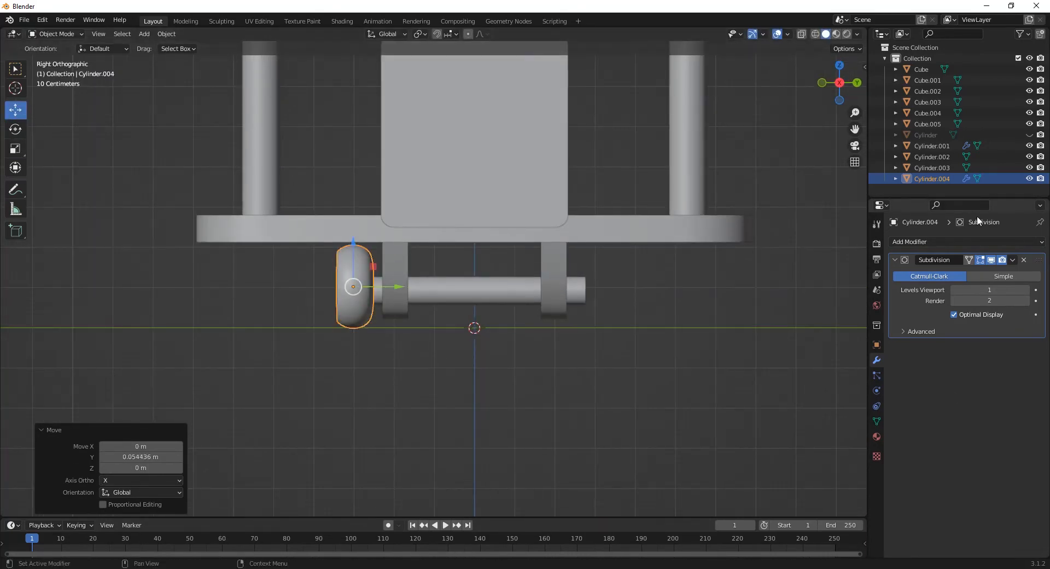
Add a Mirror modifier to the wheel on the Y axis only, with Cube as the mirror object.
click(964, 242)
click(825, 365)
click(962, 362)
scroll(671, 347, down, 3)
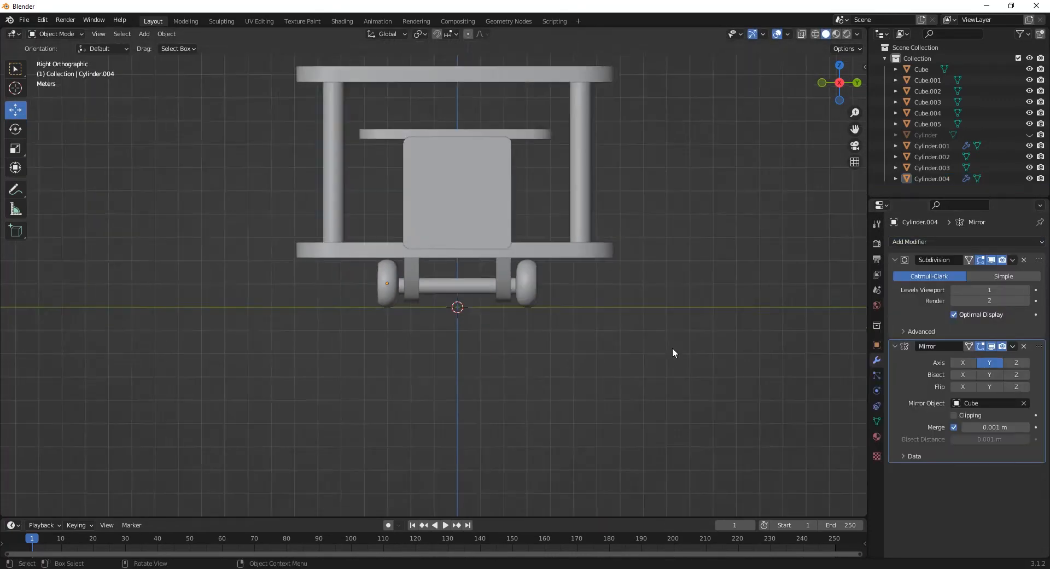
Enlarge the mirrored wheels slightly and lower them a little along Z.
middle_drag(672, 347, 492, 350)
click(439, 265)
scroll(521, 354, up, 7)
key(s)
click(533, 363)
drag(435, 244, 436, 248)
click(645, 324)
middle_drag(644, 323, 477, 302)
scroll(477, 303, down, 3)
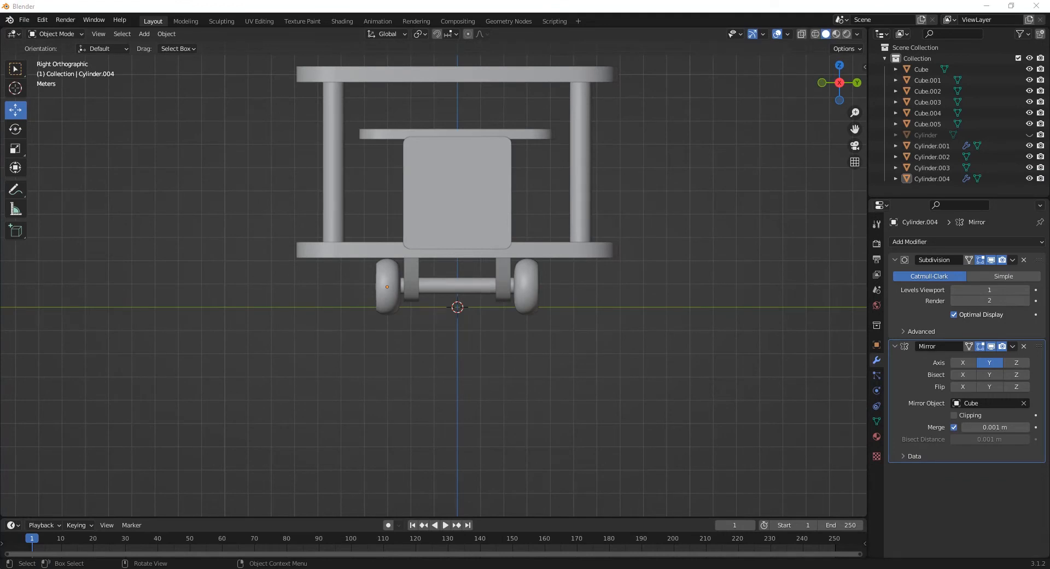
Add a 12-vertex cylinder with 1 m radius and 2 m depth, and move it about 17.22 m along X.
middle_drag(408, 247, 563, 230)
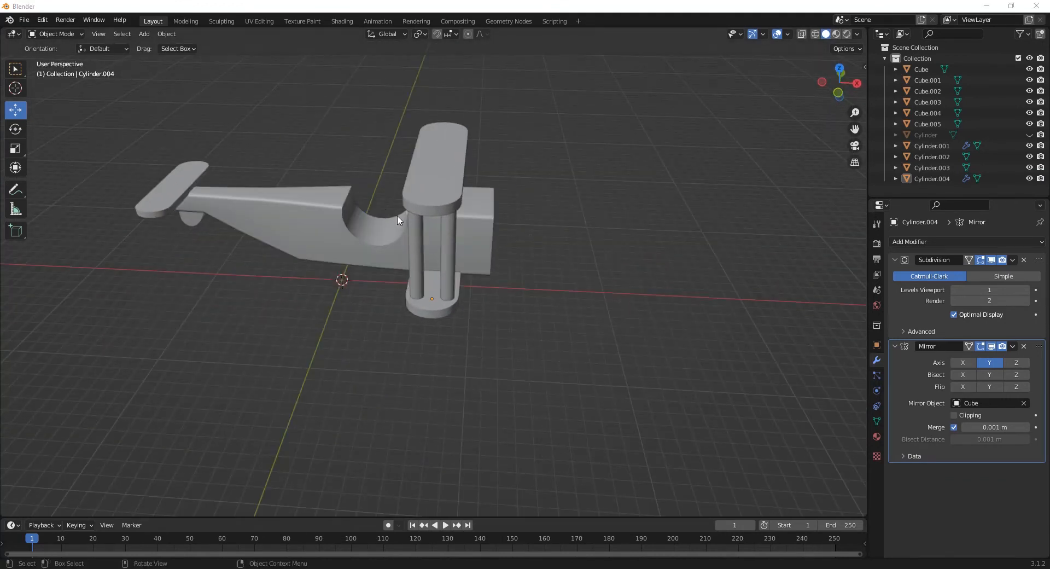
middle_drag(399, 220, 398, 205)
click(144, 34)
click(298, 101)
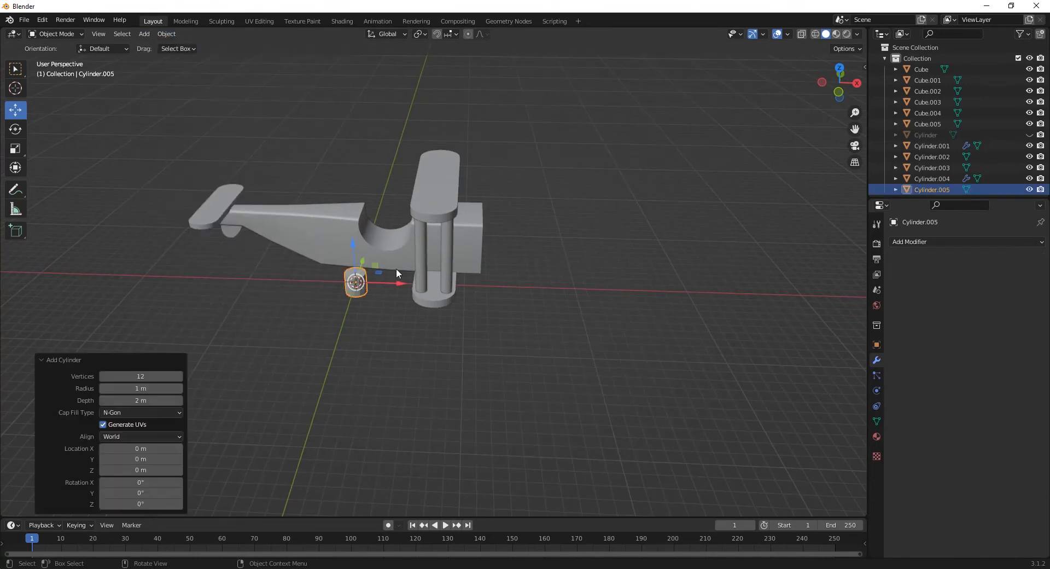
drag(401, 283, 591, 293)
Rotate the new cylinder 90° about Y and raise it to about Z 5.02 m, level with the fuselage nose.
key(KP_1)
click(877, 344)
key(r)
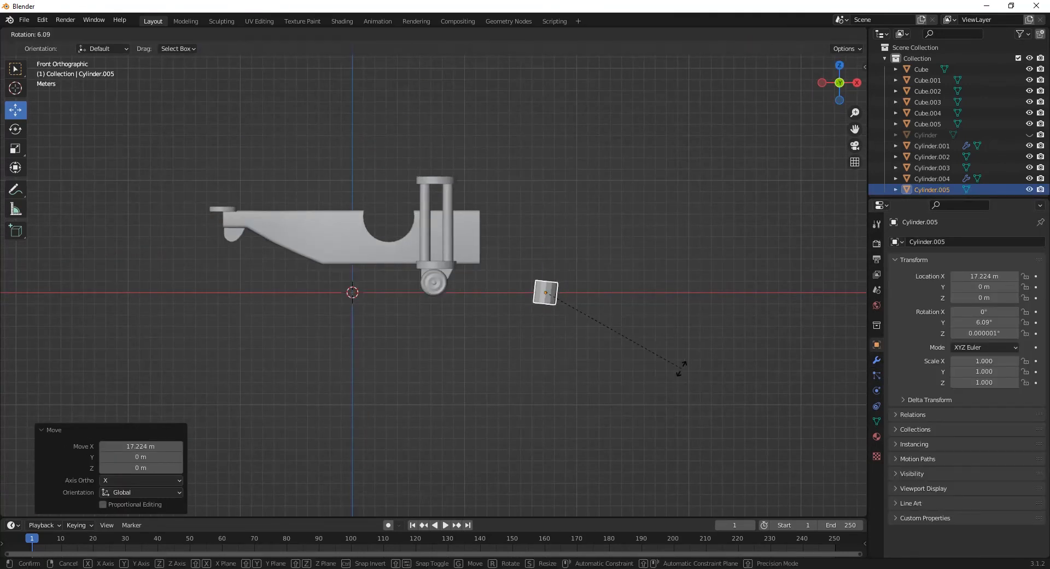
text(90)
key(Return)
scroll(541, 241, up, 3)
drag(628, 257, 627, 160)
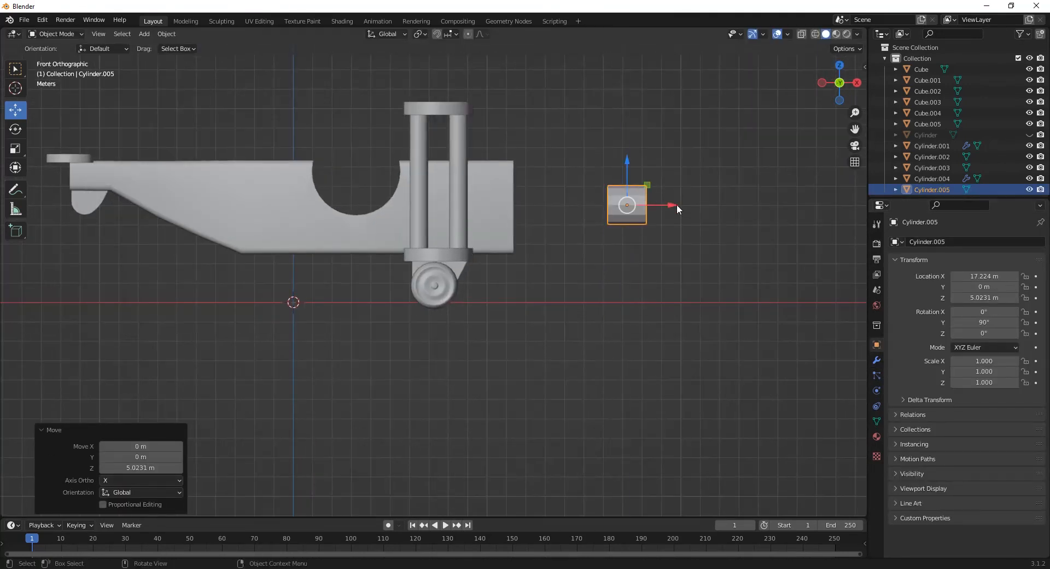
Move the cylinder against the nose at about X 12.85 m and scale it to 3.484 in X and Y and 1.440 in Z.
drag(677, 204, 556, 207)
key(s)
click(608, 459)
click(15, 148)
middle_drag(556, 208, 548, 233)
key(KP_1)
Try to bevel the front edge of the nose cylinder with 3 segments.
key(Tab)
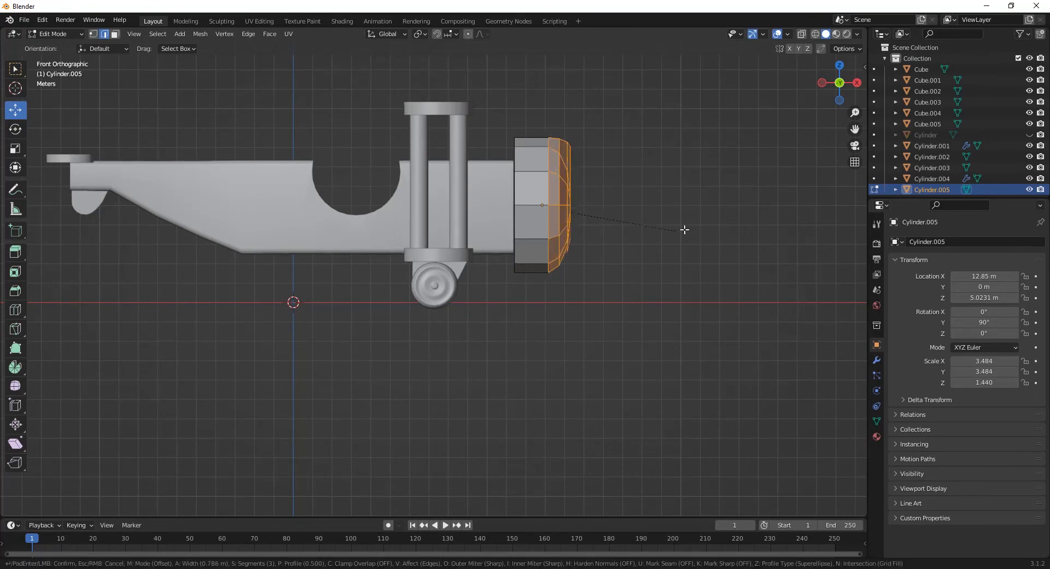
click(703, 233)
middle_drag(703, 234, 640, 274)
key(ctrl+z)
Select the front edges of the nose cylinder and bevel them with a width of 0.853 m and 3 segments.
key(KP_1)
key(shift+z)
drag(642, 82, 549, 307)
key(shift+z)
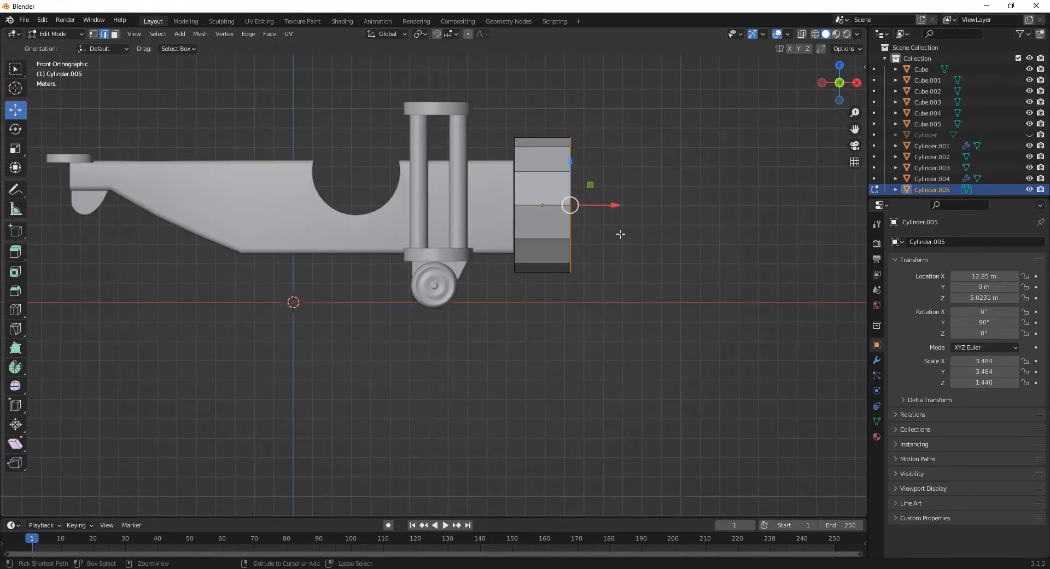
click(677, 234)
middle_drag(677, 233, 631, 265)
key(KP_1)
scroll(544, 233, up, 1)
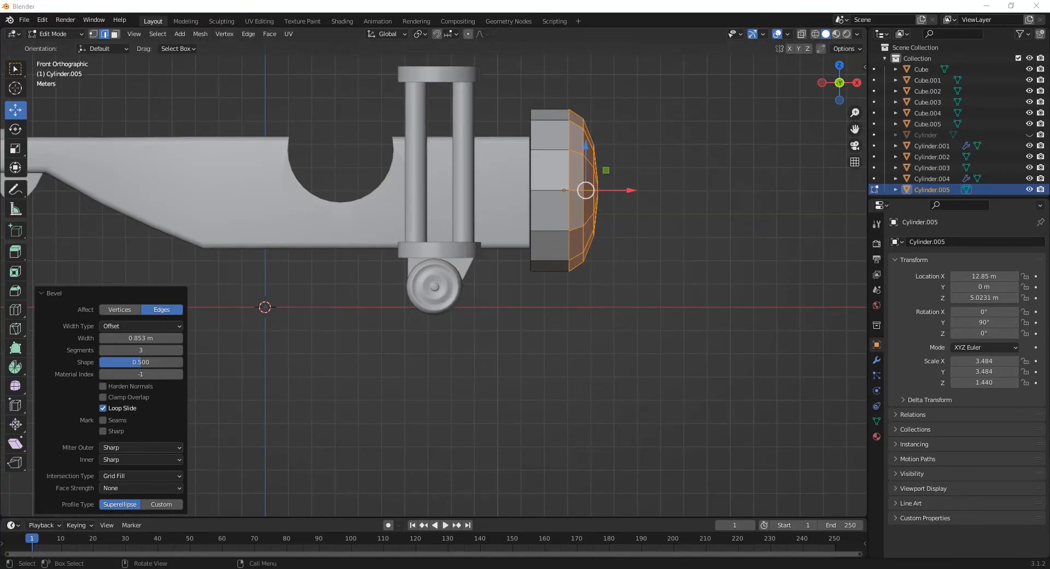
Delete the front cap face of the nose cylinder to open the cowling.
middle_drag(507, 251, 389, 263)
key(3)
click(475, 212)
key(x)
click(476, 218)
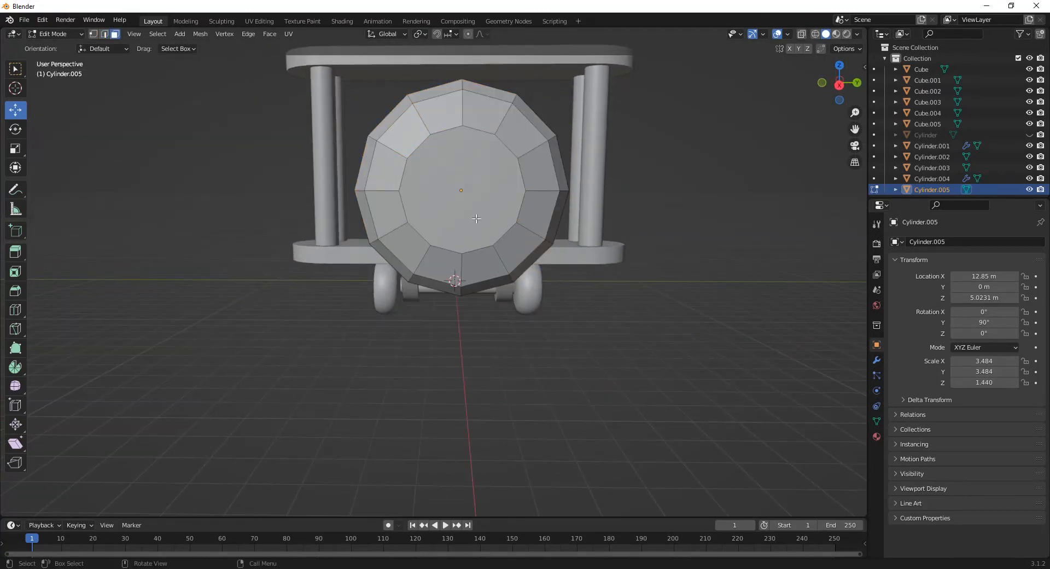
middle_drag(477, 219, 509, 224)
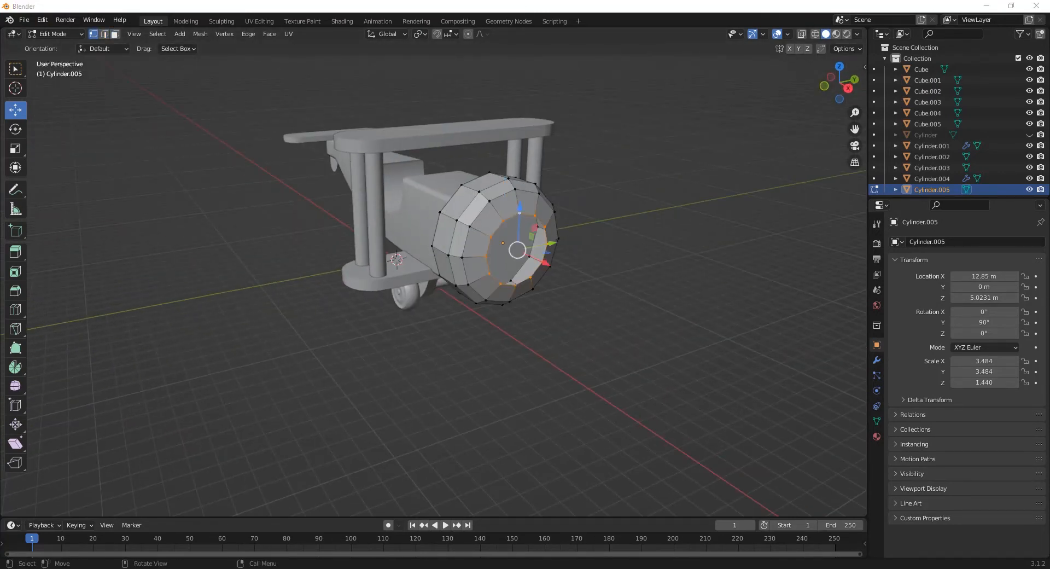
Shift the cowling's open front edge loop along X and extrude a ring from it inside the opening.
middle_drag(451, 260, 414, 120)
key(KP_1)
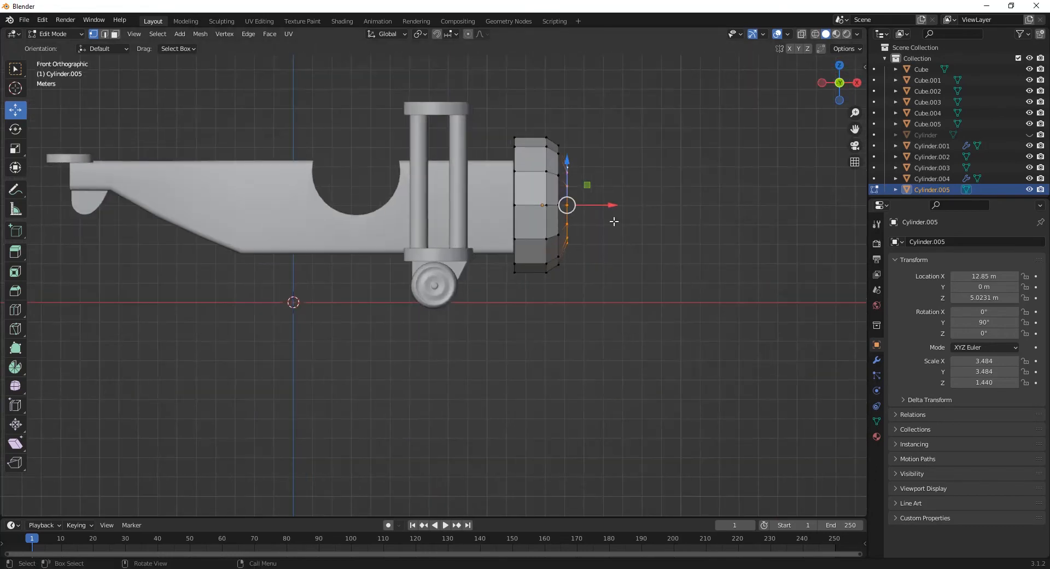
drag(615, 206, 610, 226)
middle_drag(611, 227, 637, 251)
click(562, 259)
drag(594, 229, 586, 226)
Extrude the cowling's inner edge loop scaled to 0.832, and extrude it again about 0.46 m along X.
click(597, 257)
middle_drag(641, 250, 630, 271)
click(581, 256)
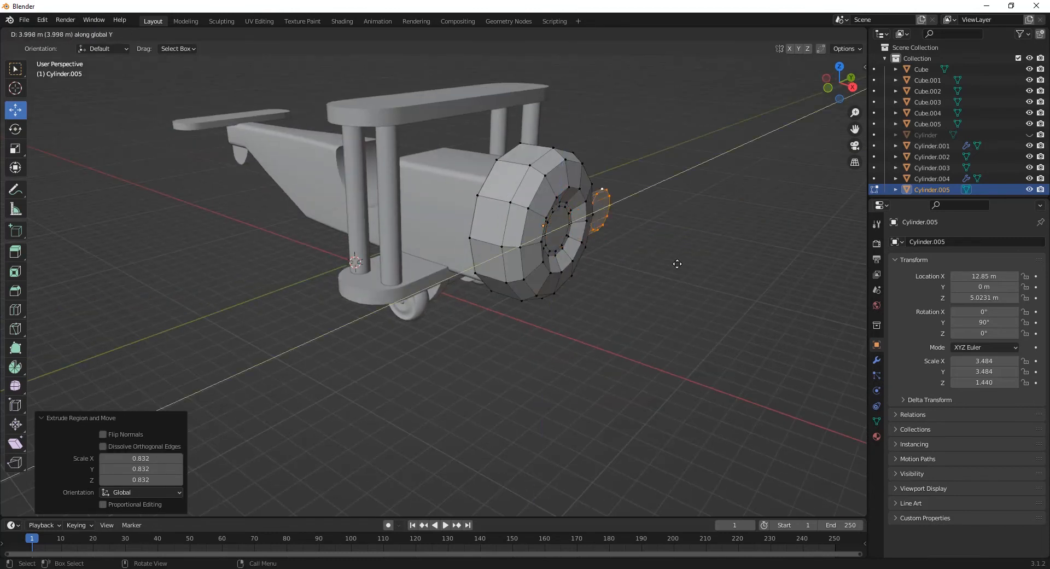
click(635, 279)
middle_drag(633, 281, 469, 264)
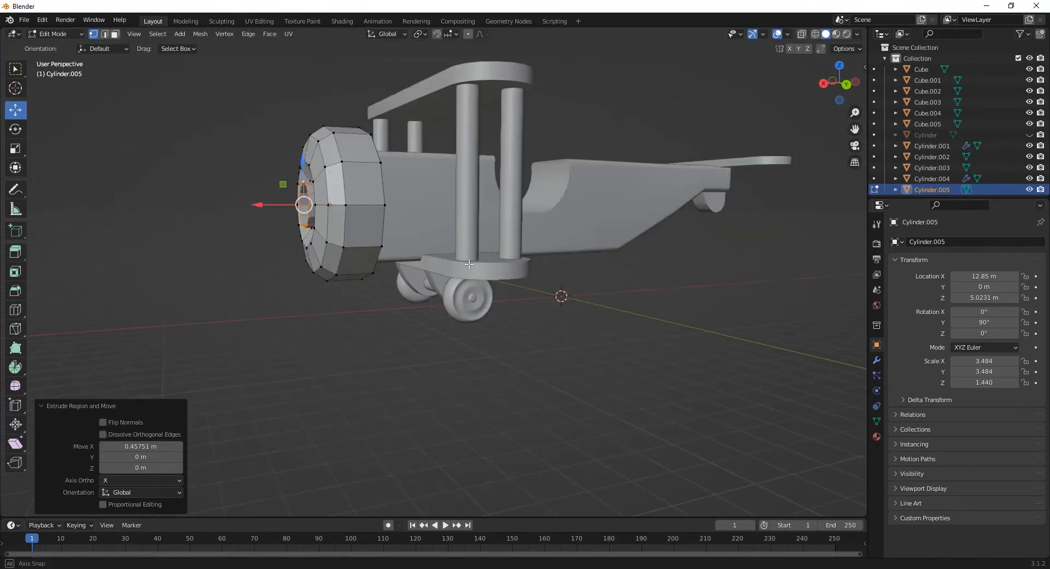
Close the cowling's central hub with a rounded front and move its front faces about 0.14 m forward along X.
middle_drag(361, 262, 529, 283)
key(KP_1)
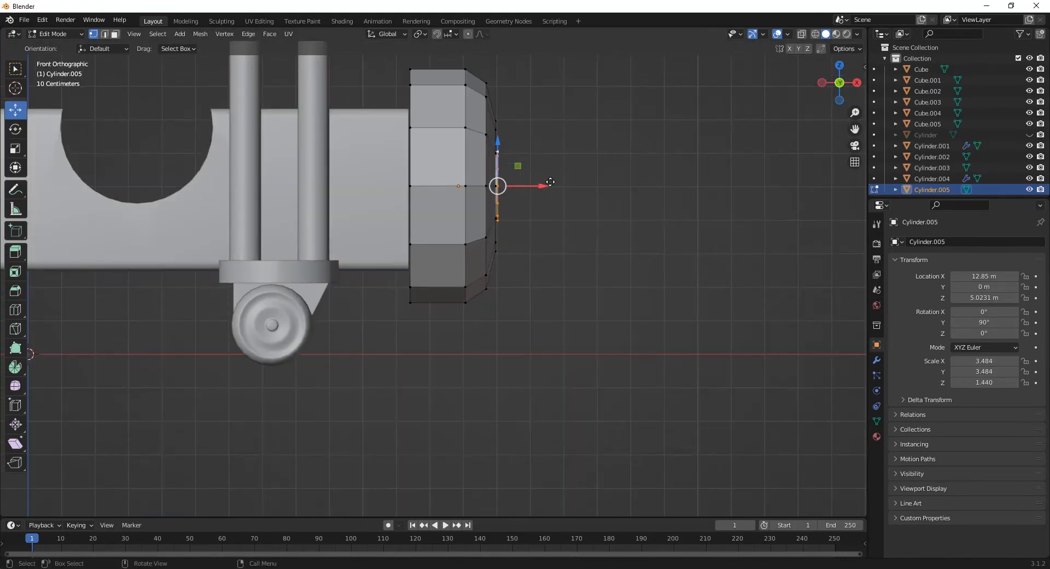
drag(548, 185, 560, 186)
click(631, 198)
middle_drag(629, 200, 582, 240)
drag(499, 304, 506, 307)
middle_drag(509, 307, 448, 297)
middle_drag(364, 240, 407, 228)
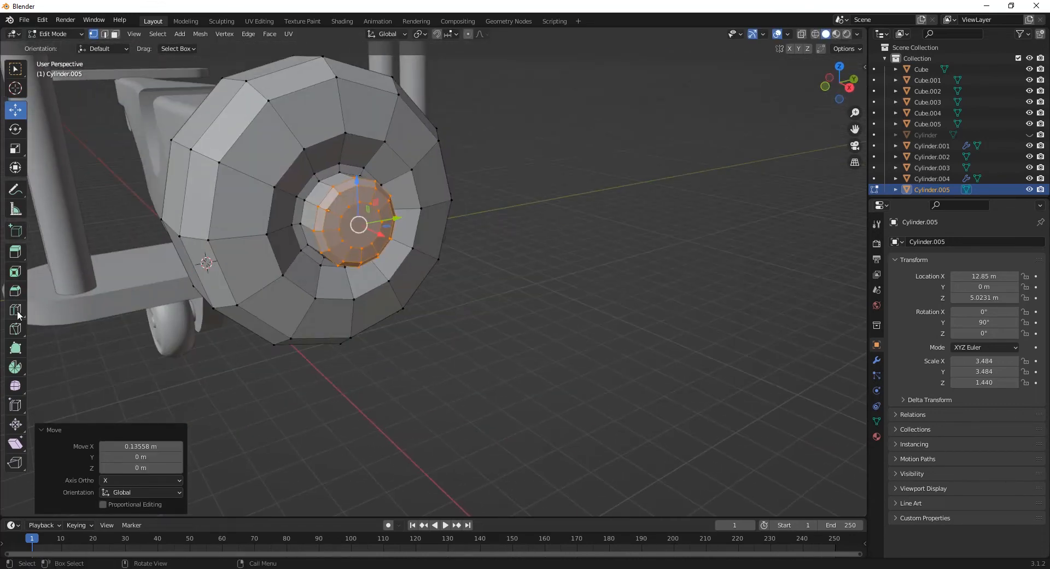
Cut supporting edge loops around the cowling shell to hold its shape when subdivided.
click(16, 311)
scroll(263, 181, up, 1)
drag(259, 174, 259, 174)
drag(243, 164, 230, 157)
scroll(306, 181, down, 4)
mouse_move(405, 220)
middle_down()
mouse_move(545, 225)
mouse_move(409, 224)
middle_up()
middle_drag(356, 161, 420, 180)
drag(425, 212, 402, 212)
mouse_move(539, 235)
middle_down()
mouse_move(473, 206)
mouse_move(560, 219)
middle_up()
scroll(474, 207, up, 1)
Apply a level 1 subdivision and smooth shading to the cowling, with Auto Smooth enabled at 30°.
key(Tab)
key(ctrl+1)
right_click(509, 210)
click(514, 212)
scroll(513, 211, down, 1)
scroll(514, 212, down, 3)
click(877, 421)
click(953, 470)
click(506, 292)
mouse_move(503, 290)
middle_down()
mouse_move(411, 280)
mouse_move(495, 304)
middle_up()
Shift the cowling slightly back along X against the fuselage nose.
click(485, 273)
key(KP_1)
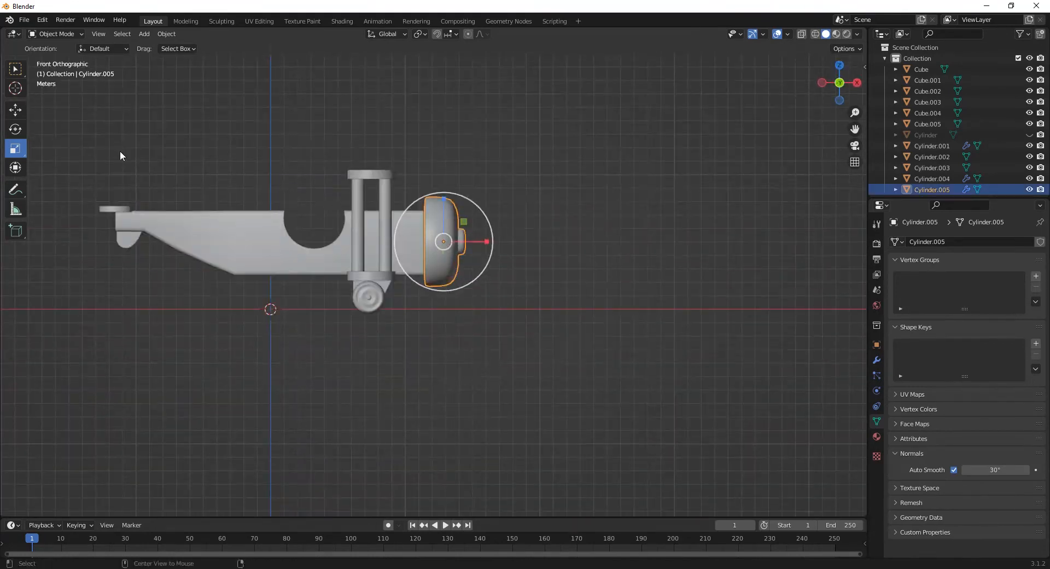
click(16, 110)
scroll(470, 230, up, 2)
drag(480, 226, 474, 226)
middle_drag(599, 227, 649, 256)
click(649, 256)
Rescale the cowling slightly and nudge it forward along X to sit on the fuselage nose.
middle_drag(528, 265, 509, 252)
click(551, 252)
key(s)
click(595, 274)
key(KP_1)
drag(473, 226, 480, 226)
scroll(484, 235, down, 4)
click(492, 249)
Cut an edge loop around the base of the cowling's central hub to sharpen where it meets the cowling.
middle_drag(470, 248, 337, 261)
scroll(350, 264, up, 4)
middle_drag(459, 280, 509, 286)
scroll(509, 286, down, 2)
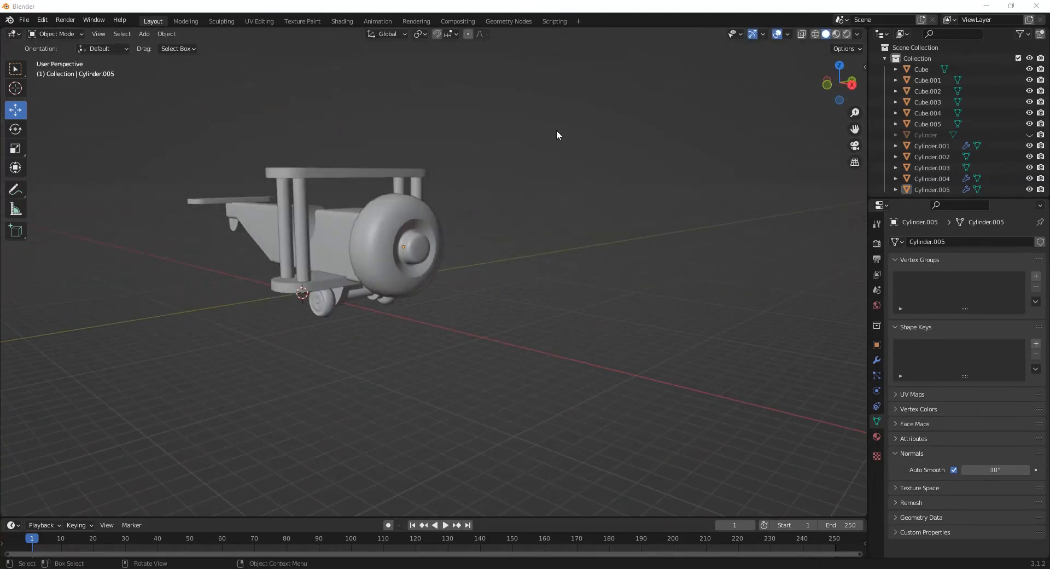
middle_drag(370, 433, 396, 428)
scroll(396, 428, up, 4)
click(350, 266)
key(Tab)
scroll(330, 268, up, 4)
click(12, 312)
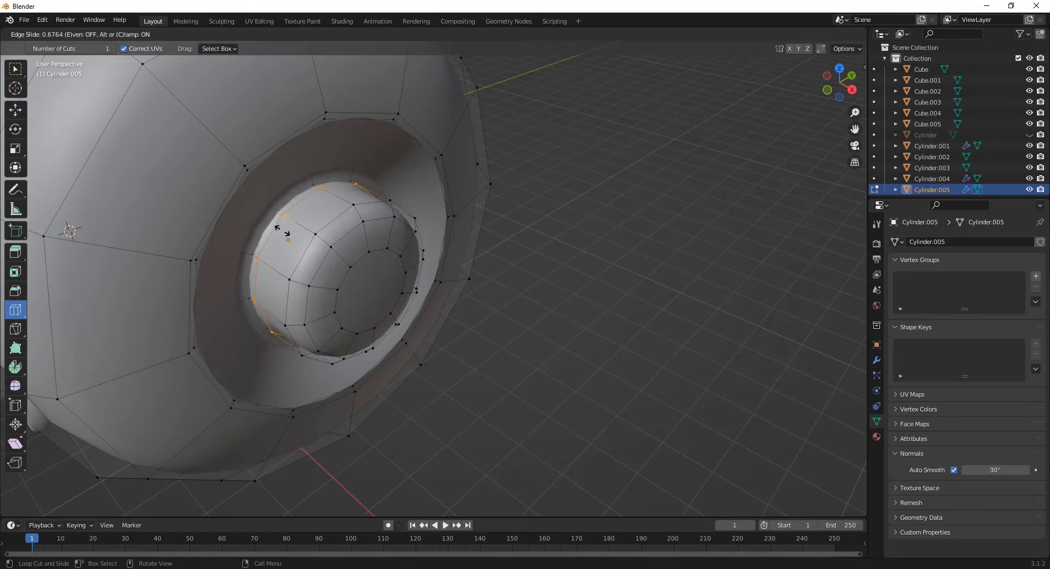
drag(282, 231, 259, 233)
scroll(488, 281, down, 4)
key(shift+space)
key(g)
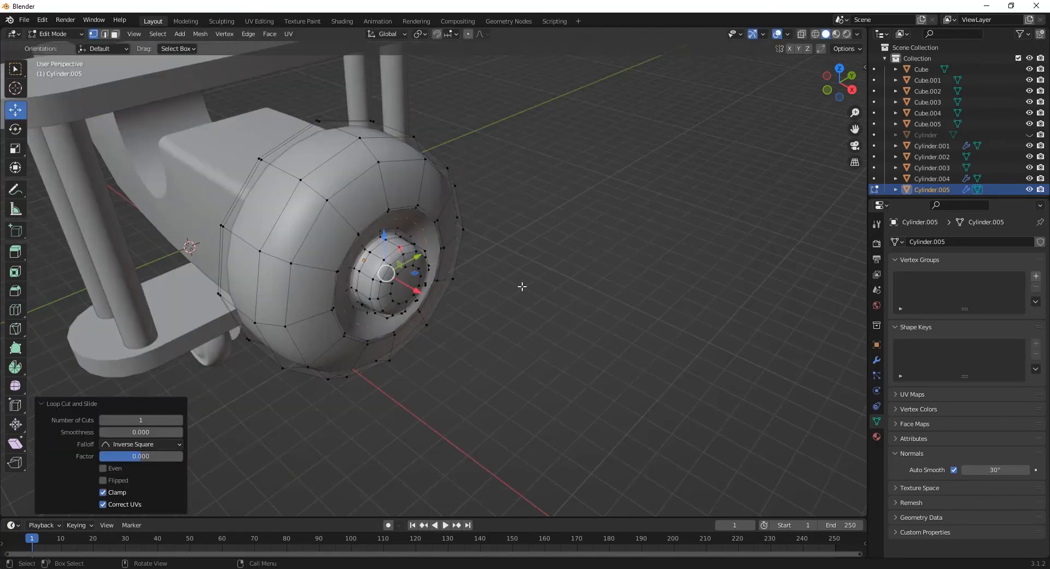
key(Tab)
click(545, 297)
Add a cylinder and move it about 22.5 m along X and up to about 3.6 m in Z, ahead of the plane.
scroll(546, 298, down, 6)
middle_drag(383, 395, 420, 374)
click(159, 36)
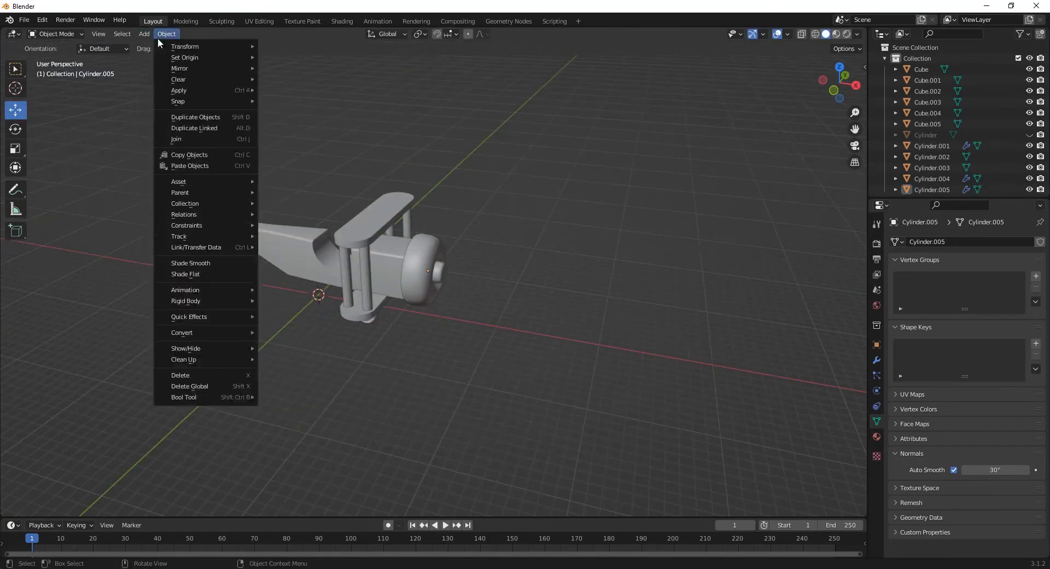
mouse_move(145, 36)
click(251, 100)
drag(356, 301, 566, 335)
key(KP_Decimal)
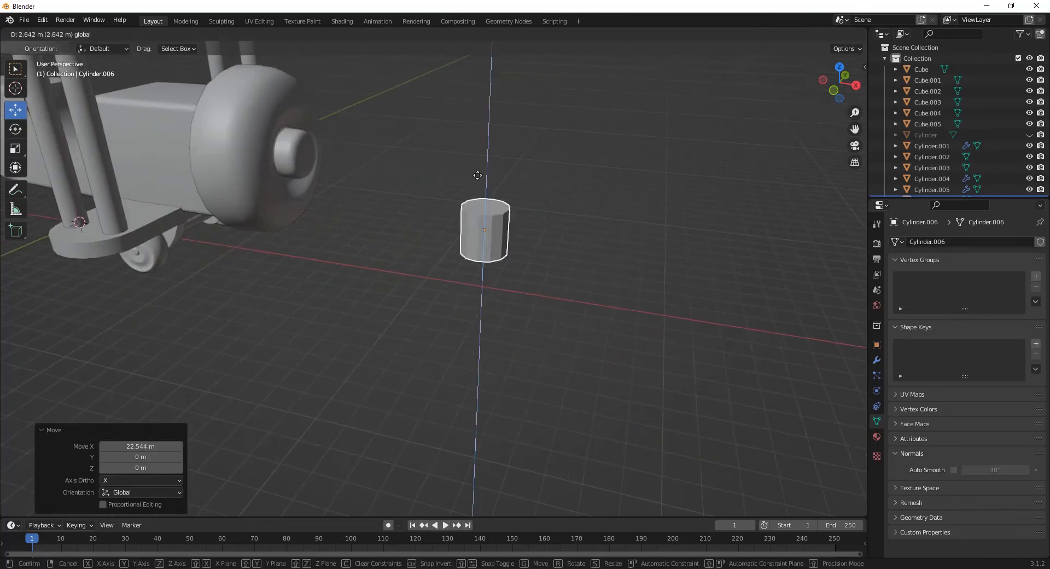
key(KP_1)
Select the new cylinder's top edges and bevel them with several segments into a rounded dome.
key(Tab)
drag(407, 137, 581, 199)
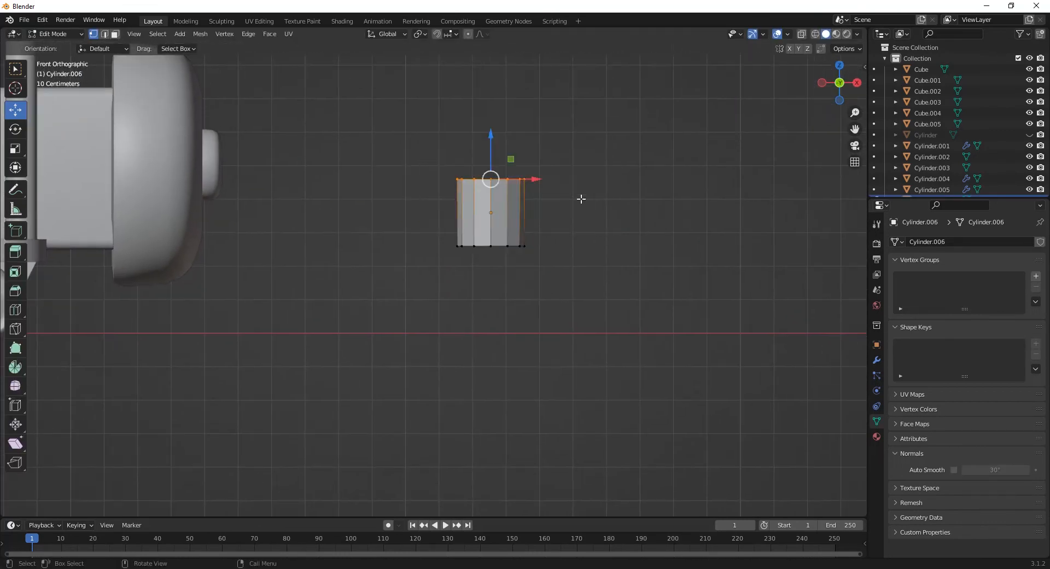
click(801, 34)
drag(429, 149, 560, 194)
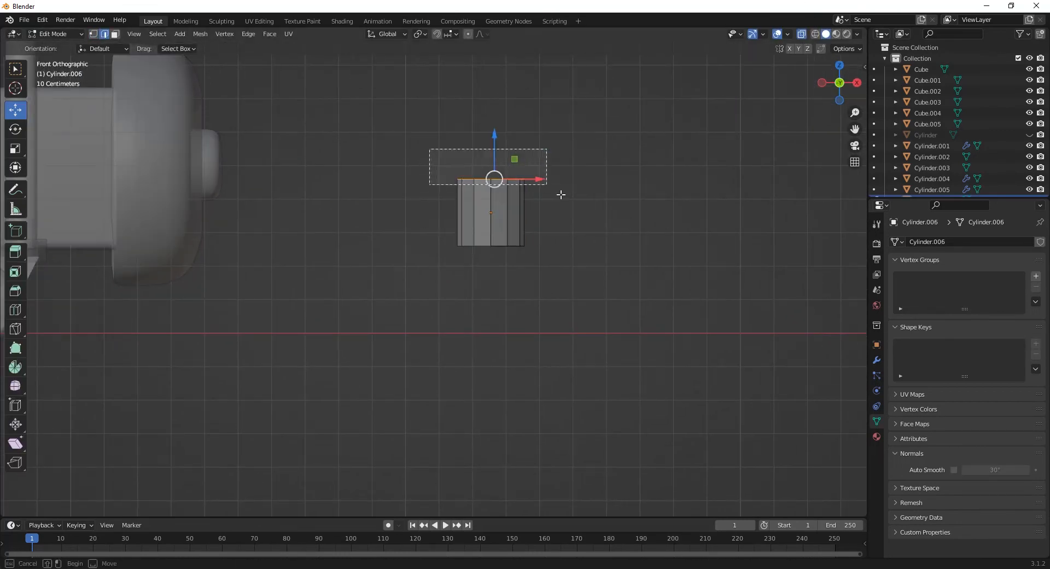
click(616, 214)
Raise the cylinder's bottom edge ring, extrude it inward at scale 0.649, and extrude a narrower stem downward.
drag(446, 346, 558, 241)
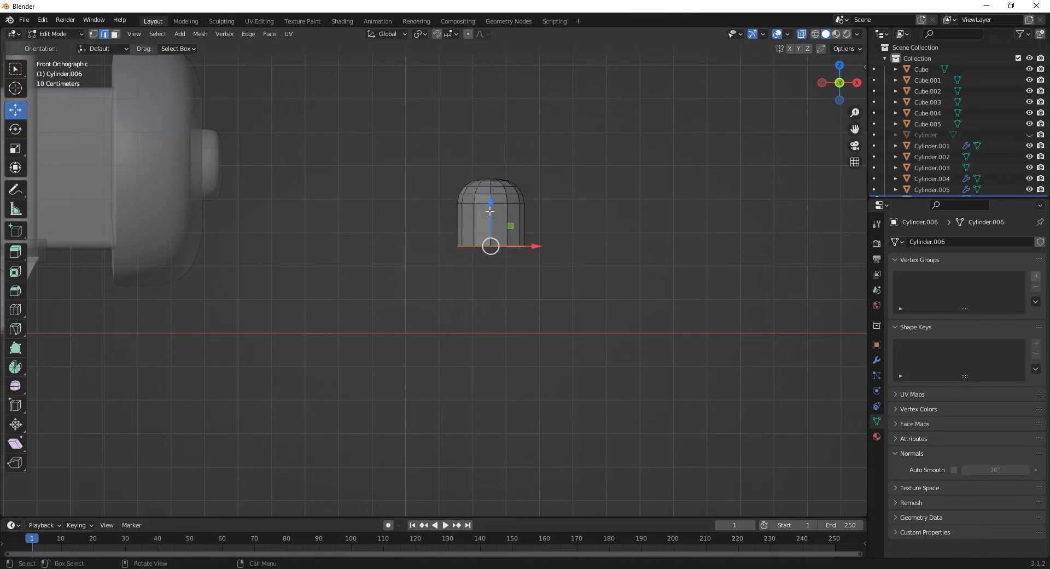
drag(490, 211, 490, 185)
middle_drag(565, 341, 588, 234)
click(521, 251)
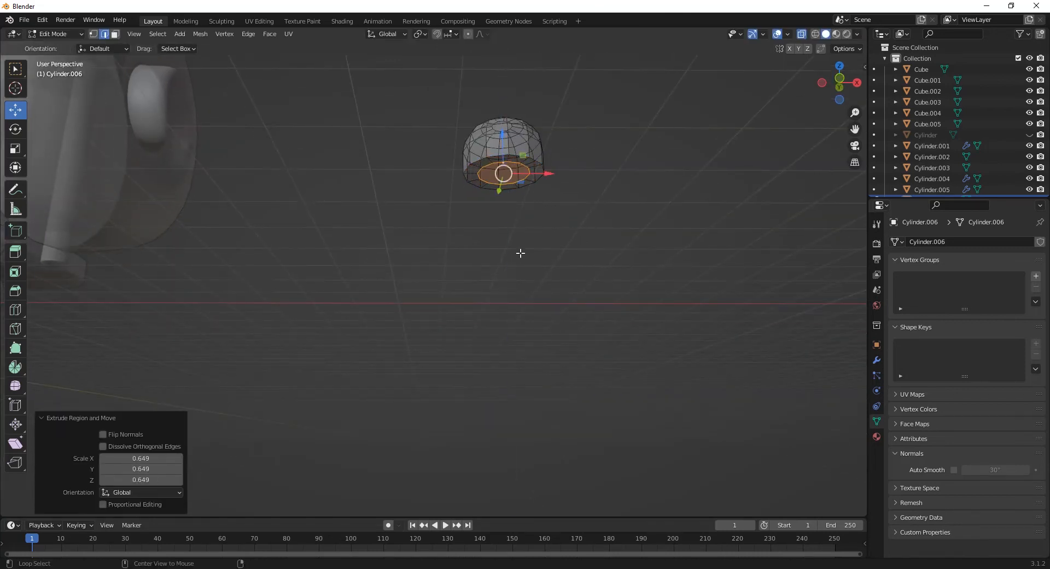
key(KP_1)
click(514, 299)
mouse_move(514, 298)
middle_down()
mouse_move(528, 244)
mouse_move(504, 200)
mouse_move(495, 277)
mouse_move(509, 296)
middle_up()
key(s)
click(494, 251)
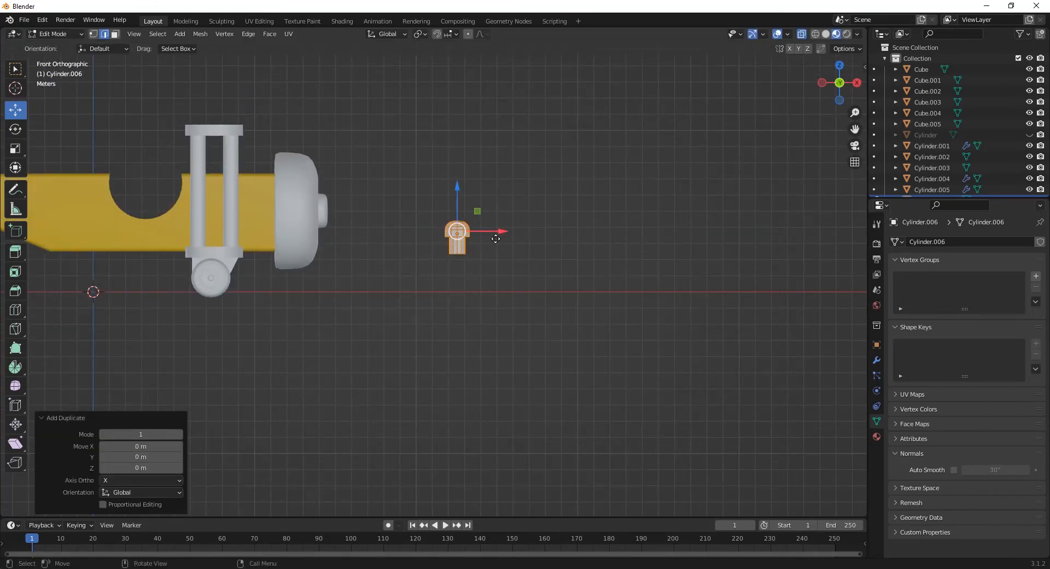
Duplicate the peg mesh, rotate the copy about 90° to face forward, and move it against the cowling's hub.
drag(496, 238, 410, 238)
shift+middle_drag(410, 238, 523, 250)
click(877, 345)
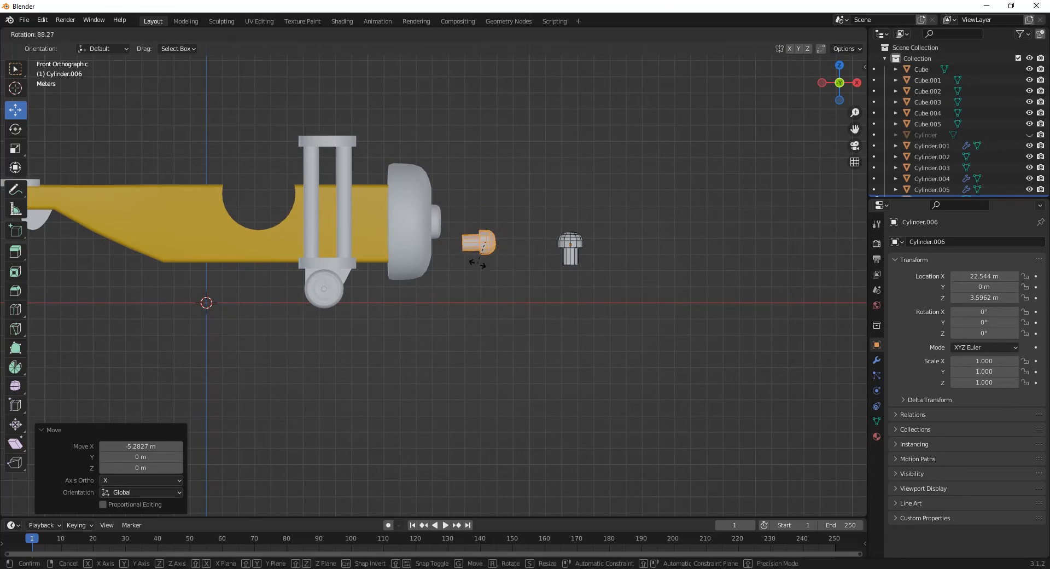
click(477, 263)
scroll(609, 343, up, 5)
drag(541, 265, 541, 213)
drag(583, 257, 518, 257)
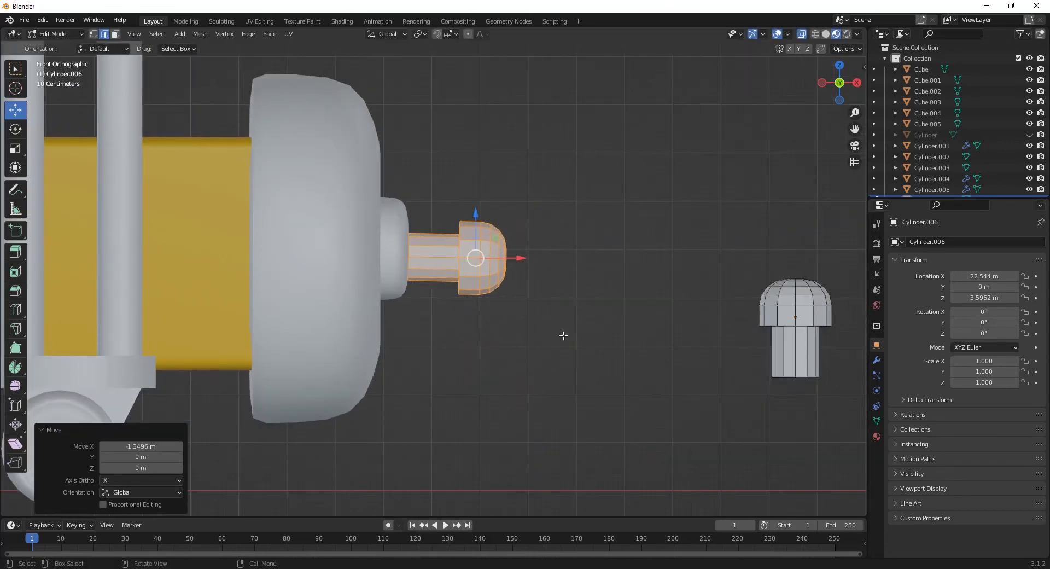
Scale the nose peg down and push its rounded head back along X to shorten the exposed stem.
key(s)
click(532, 314)
key(1)
drag(414, 226, 450, 262)
drag(402, 220, 510, 296)
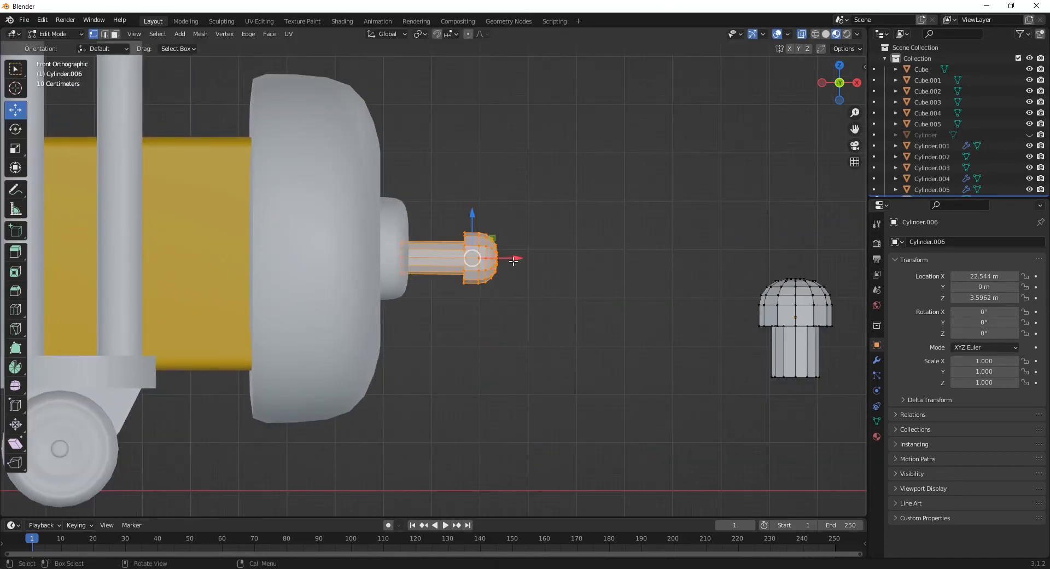
drag(517, 258, 492, 257)
Raise the nose peg slightly along Z to centre it on the cowling's hub.
drag(446, 217, 446, 216)
key(KP_3)
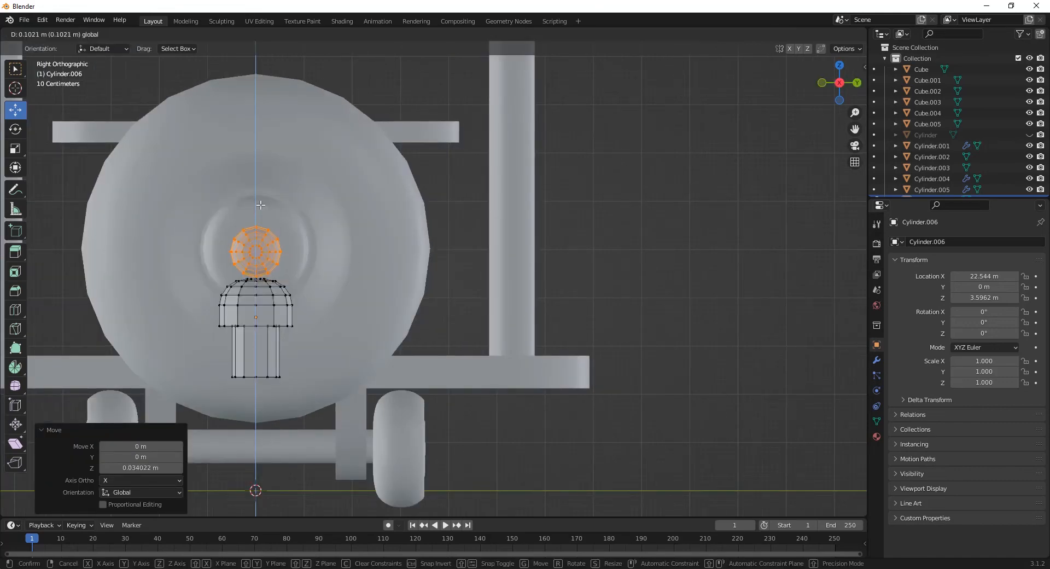
drag(260, 205, 260, 205)
click(462, 295)
scroll(462, 295, down, 3)
Select the linked geometry of the upright peg and separate it from the nose peg into its own object.
mouse_move(465, 298)
middle_down()
mouse_move(501, 324)
mouse_move(543, 327)
middle_up()
click(826, 34)
middle_drag(481, 283, 482, 299)
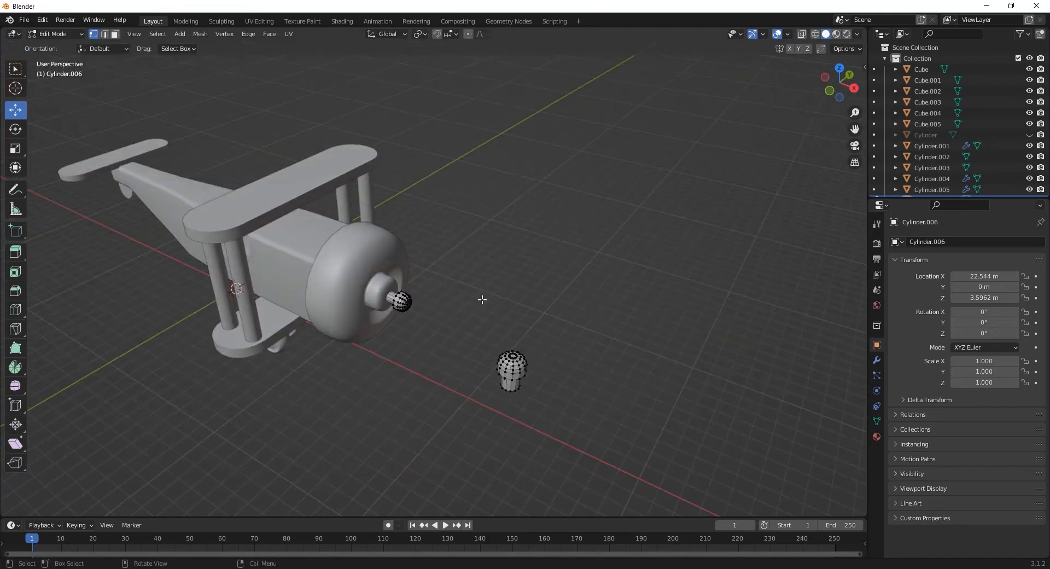
key(l)
right_click(509, 370)
click(552, 370)
key(Tab)
Select the nose peg and set its origin to its geometry.
click(407, 299)
middle_drag(409, 300, 420, 287)
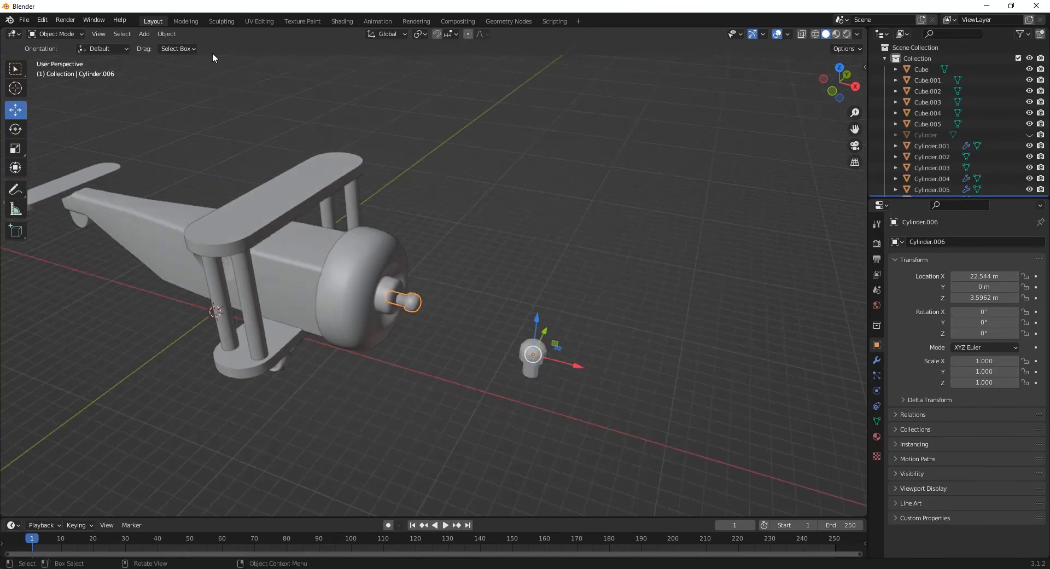
click(167, 34)
mouse_move(208, 57)
click(282, 72)
scroll(500, 331, up, 4)
middle_drag(503, 334, 481, 279)
Shade the nose peg smooth with Auto Smooth enabled at a 50° angle.
key(ctrl+1)
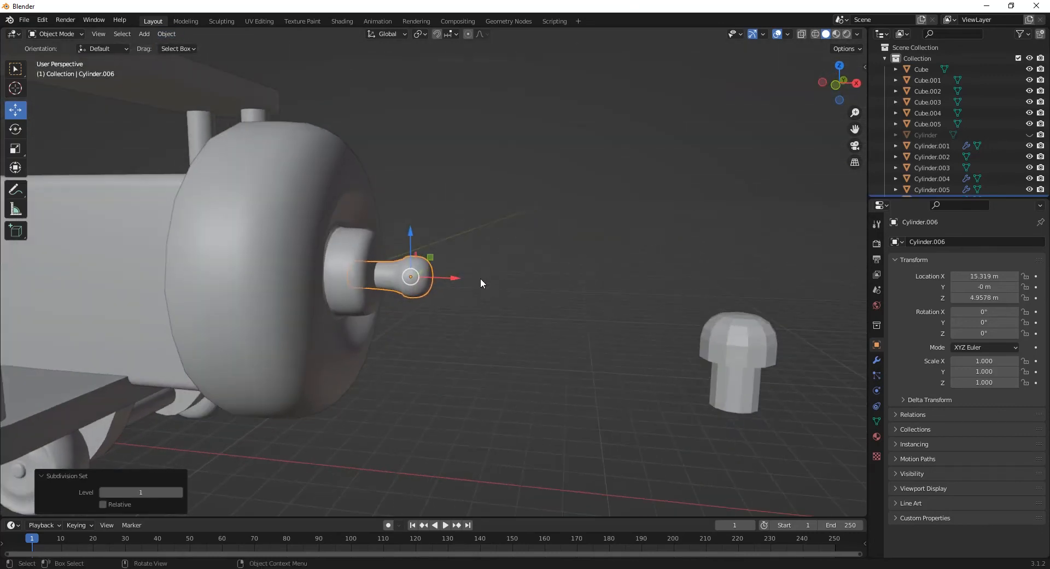
click(877, 421)
click(953, 469)
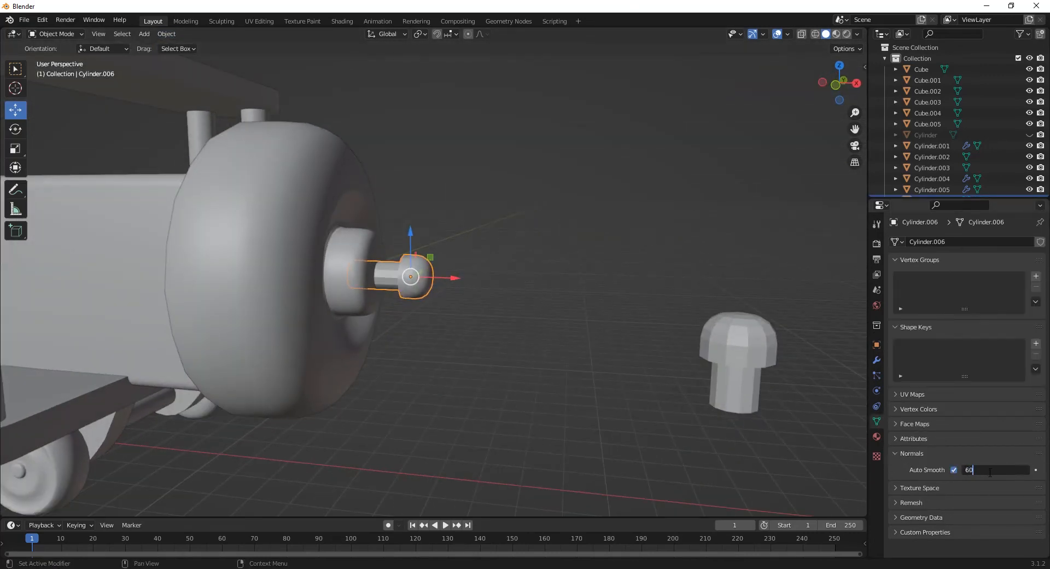
scroll(409, 327, down, 3)
middle_drag(409, 327, 339, 278)
scroll(335, 274, down, 4)
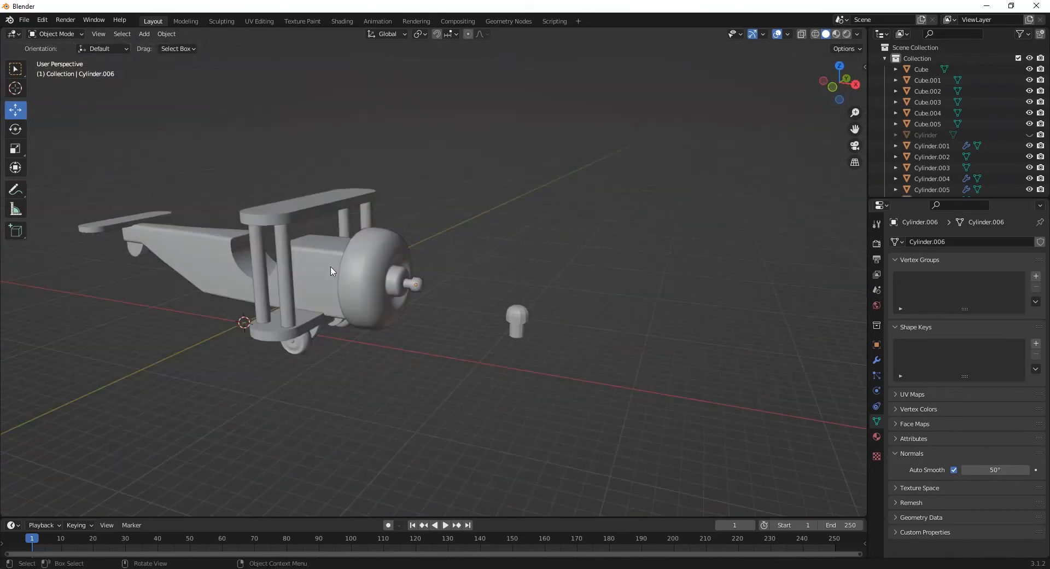
Duplicate the tailplane and move the copy about 27.8 m along X, in front of the nose.
click(320, 210)
middle_drag(317, 211, 330, 215)
click(101, 229)
key(KP_1)
key(shift+d)
key(x)
click(445, 244)
scroll(498, 299, up, 4)
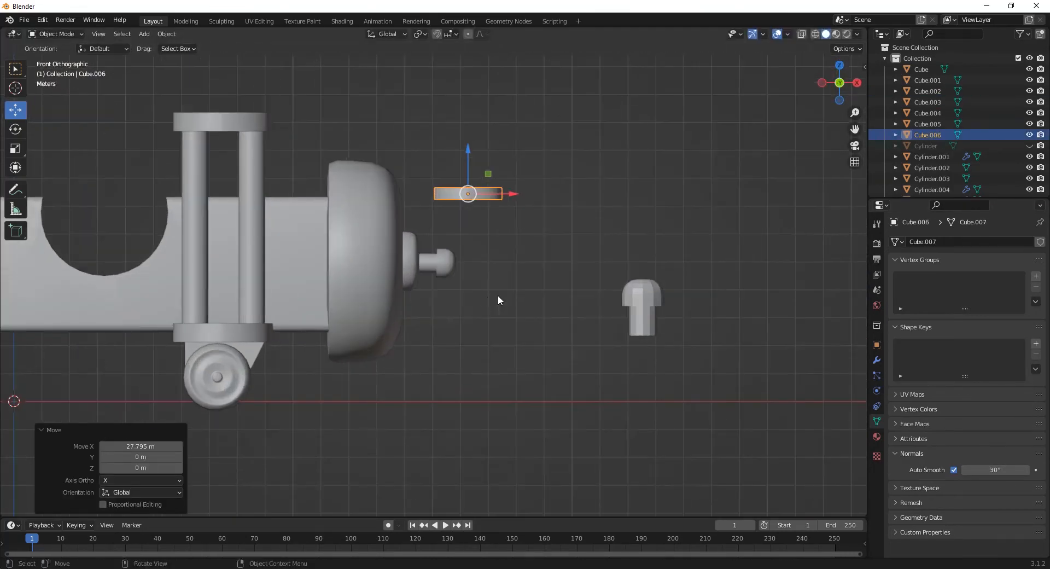
Turn the tailplane copy upright and position it on the nose peg's stem as a propeller, centred in height.
click(401, 273)
drag(469, 161, 469, 225)
drag(499, 255, 459, 244)
scroll(415, 311, up, 2)
key(g)
drag(426, 206, 427, 217)
Scale the propeller narrower in Z, 1.056 in Y, and thinner along X.
key(KP_3)
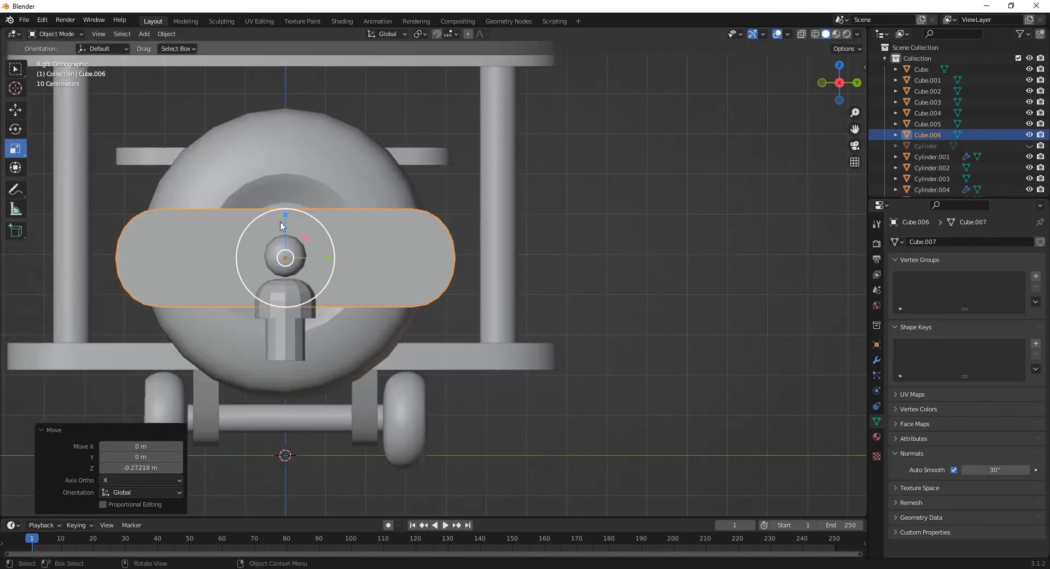
drag(284, 215, 284, 227)
drag(328, 257, 330, 257)
scroll(315, 256, down, 4)
alt+middle_drag(315, 256, 410, 254)
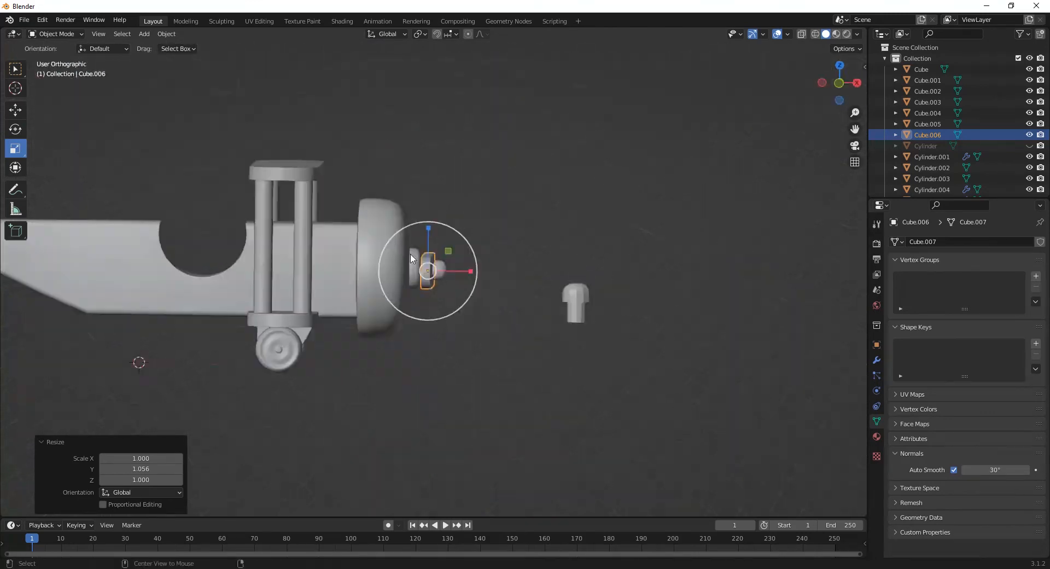
scroll(432, 254, up, 5)
drag(466, 253, 457, 253)
Rotate the propeller to a diagonal angle around the nose peg in the front-facing view.
alt+middle_drag(531, 290, 478, 307)
key(r)
click(402, 438)
click(446, 405)
scroll(415, 276, down, 6)
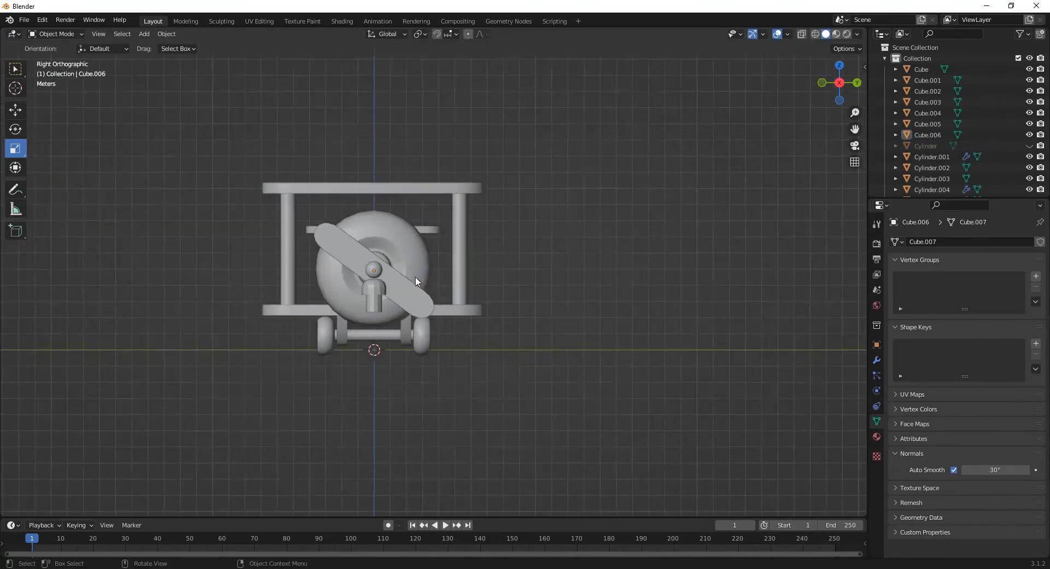
Duplicate the upright peg, raise the copy about 7.2 m in Z, and move it back along X to the tail.
middle_drag(415, 277, 577, 262)
click(525, 326)
scroll(526, 325, down, 4)
key(shift+d)
right_click(577, 261)
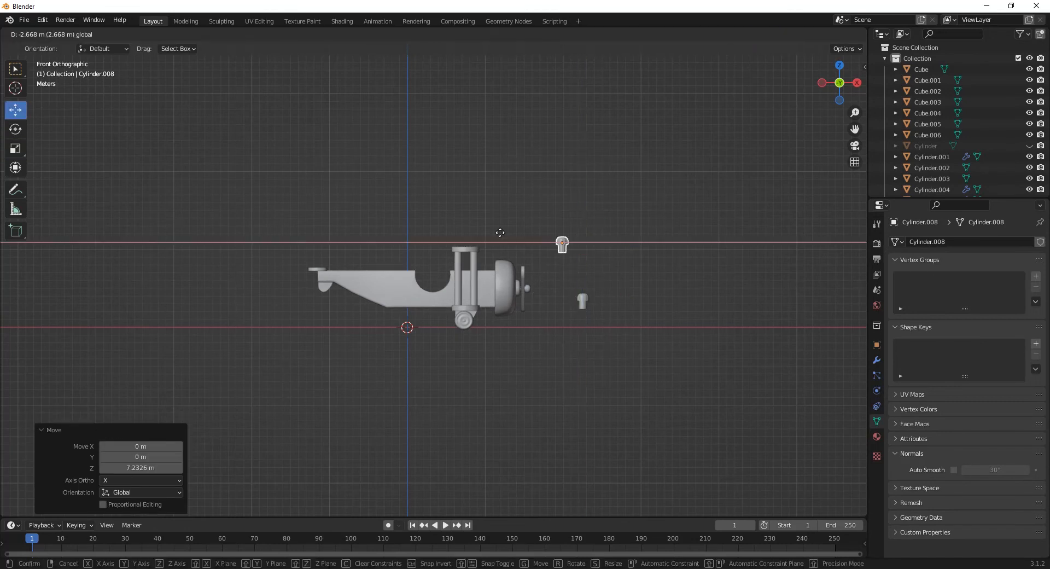
drag(500, 233, 372, 233)
shift+middle_drag(372, 233, 462, 233)
Scale the peg copy down and seat its stem in the tailplane above the fuselage's rear end.
scroll(464, 233, up, 8)
key(s)
click(459, 218)
drag(316, 99, 319, 185)
drag(362, 229, 380, 229)
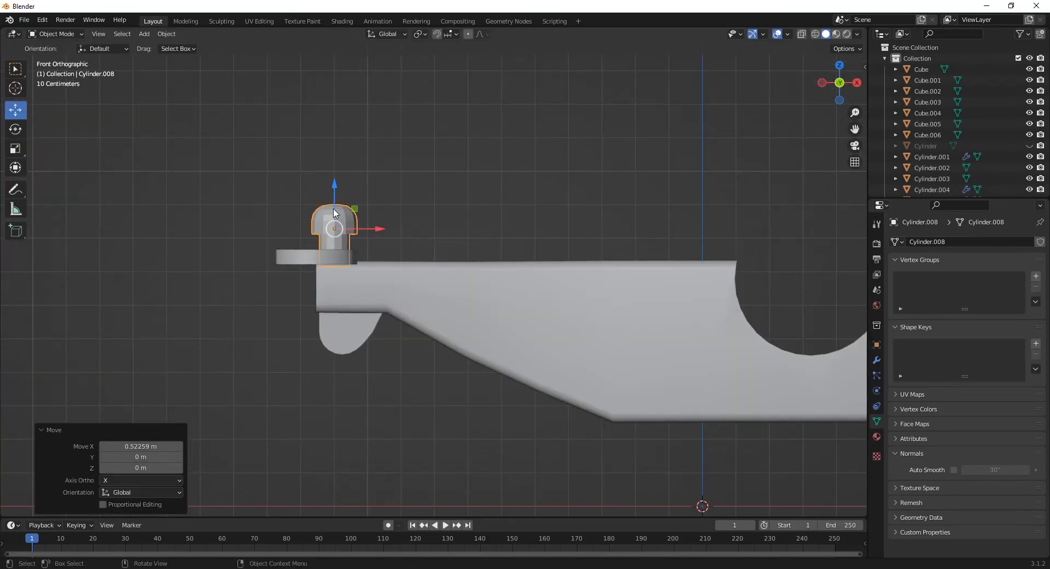
Shade the tail peg smooth and set its Auto Smooth angle to 50°.
middle_drag(335, 212, 492, 328)
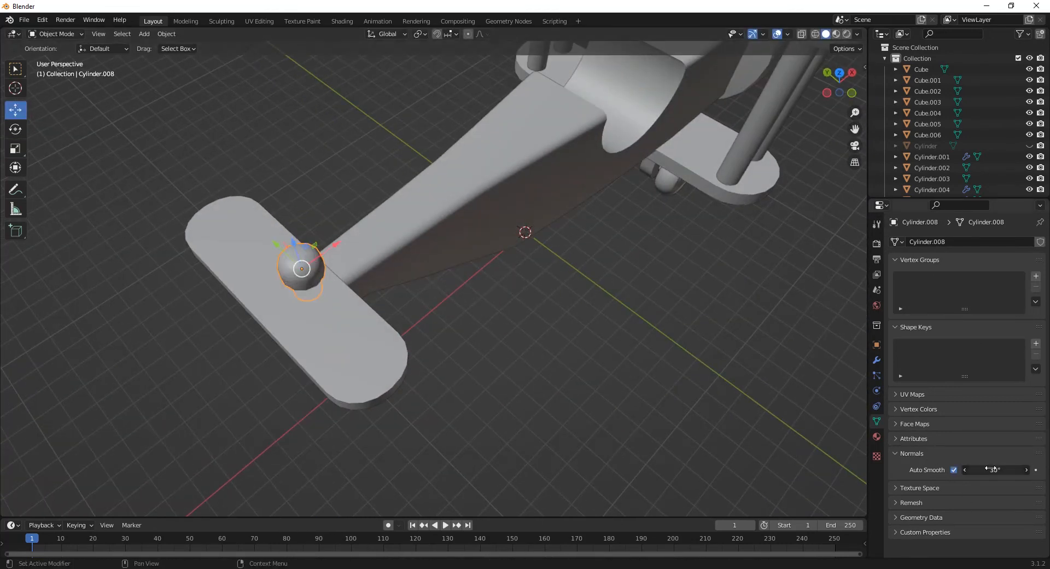
middle_drag(377, 350, 345, 233)
scroll(346, 224, up, 3)
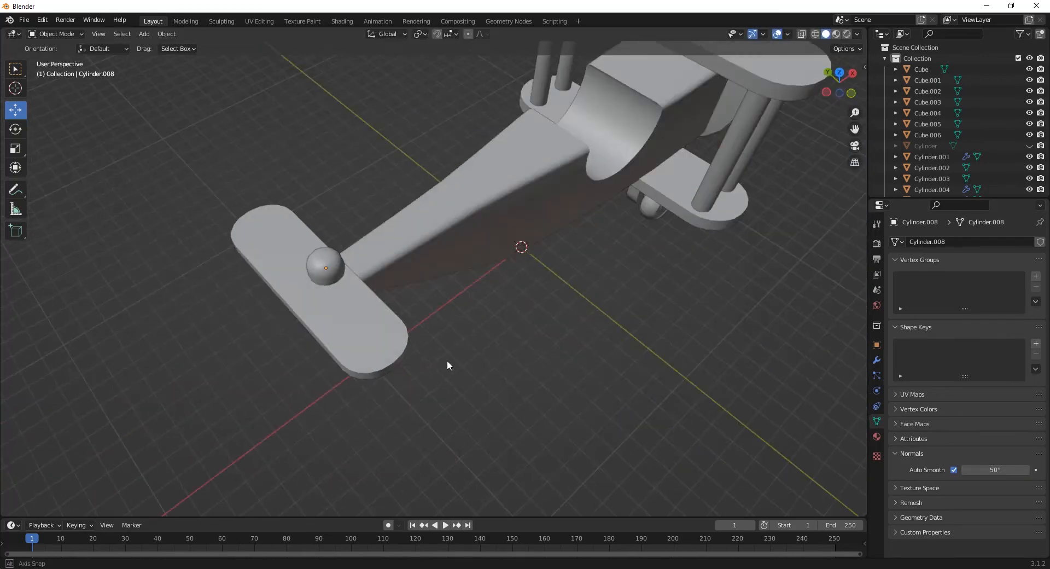
Move the peg mesh about 8 m back in X, centre it between the landing gear brackets, and enlarge it about 1.6 times.
middle_drag(447, 362, 410, 206)
key(KP_1)
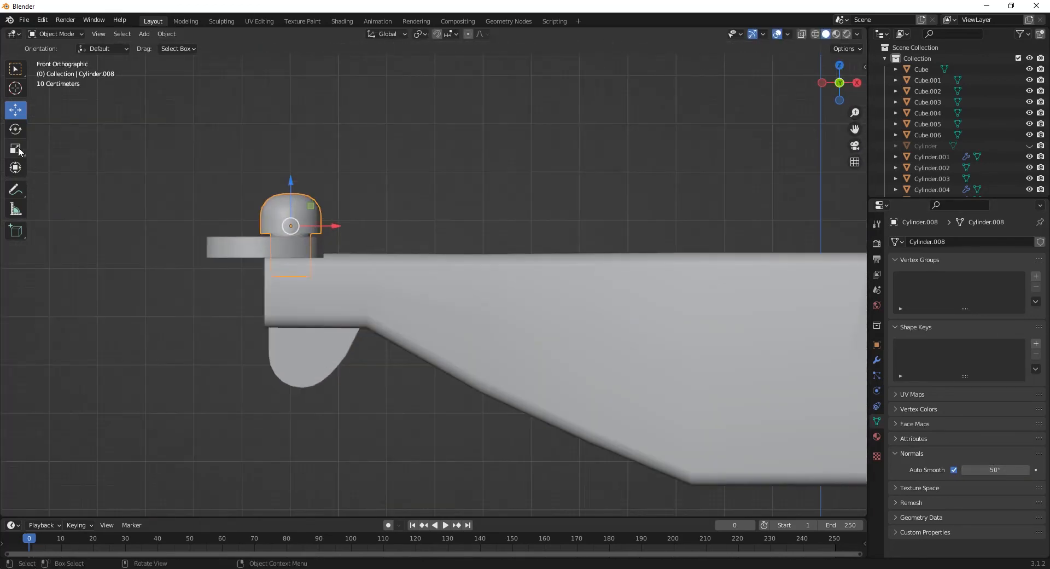
click(289, 199)
middle_drag(290, 187, 445, 234)
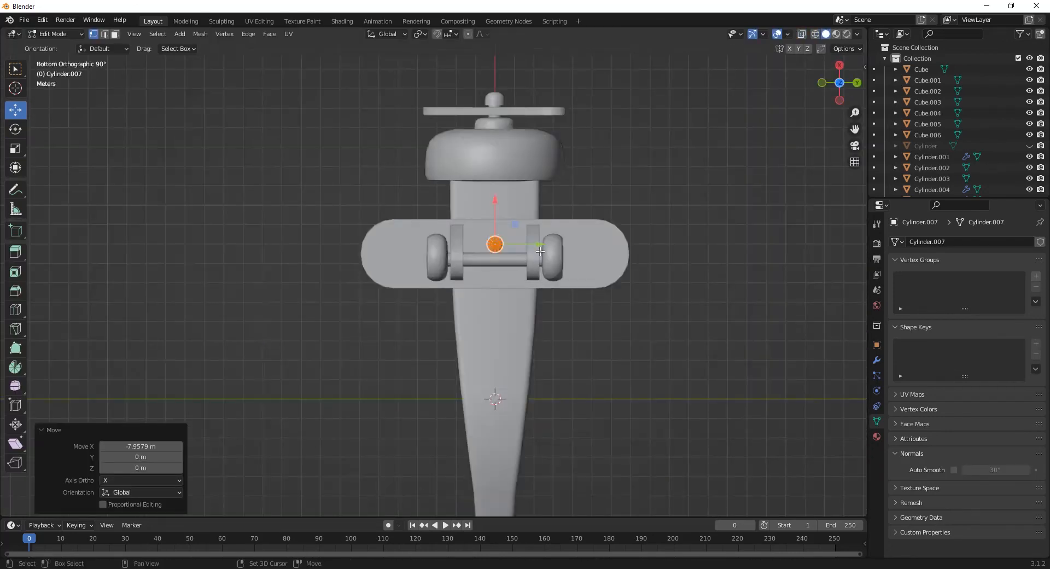
scroll(540, 251, up, 3)
key(g)
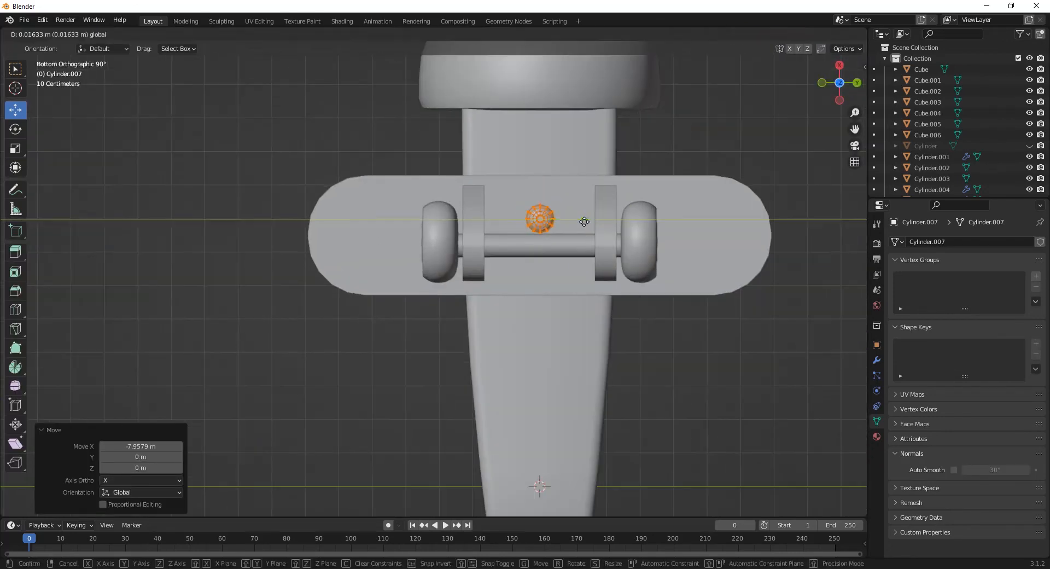
key(s)
click(613, 312)
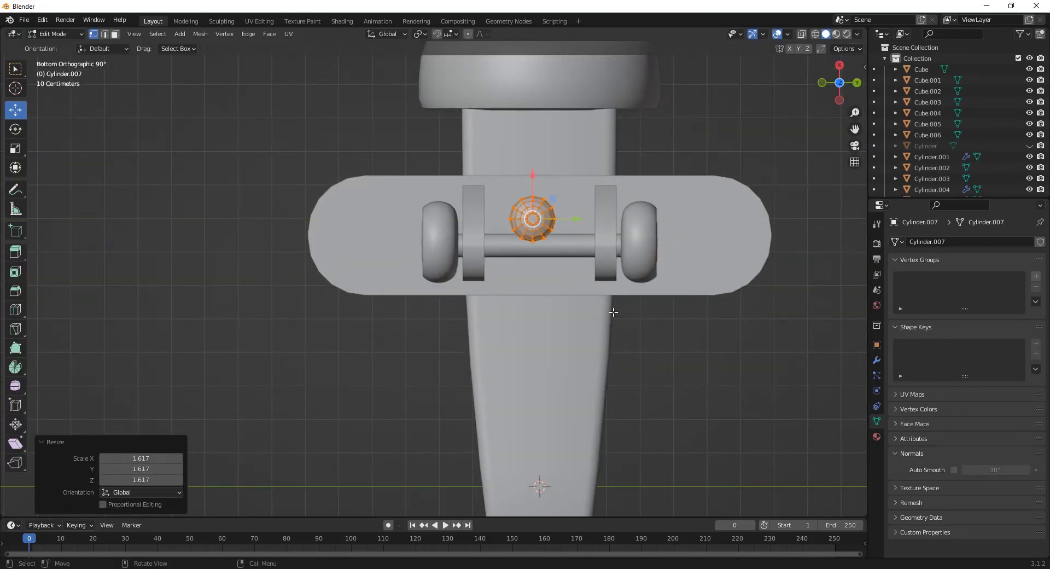
click(588, 204)
Duplicate the enlarged peg along X to form a second peg beneath the fuselage.
key(shift+d)
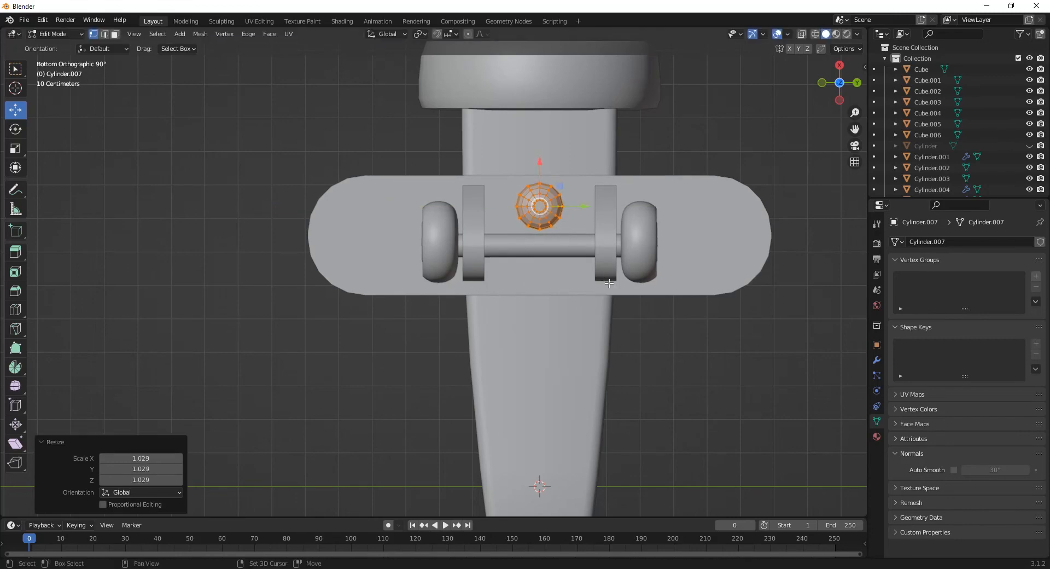
key(x)
click(547, 227)
Select both underside pegs and raise them about 0.12 m in Z into the fuselage bottom.
middle_drag(548, 227, 635, 341)
key(l)
click(478, 193)
scroll(506, 214, up, 2)
key(shift+z)
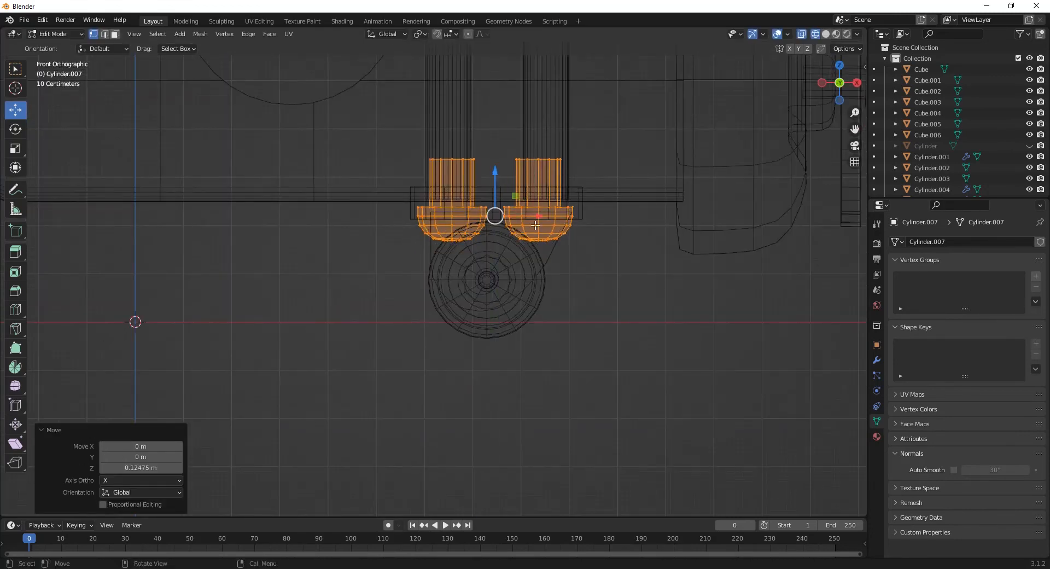
click(535, 225)
Adjust the height of the two underside pegs so their heads hang below the fuselage, and finish editing the mesh.
scroll(535, 225, down, 3)
mouse_move(535, 225)
middle_down()
mouse_move(469, 237)
mouse_move(581, 340)
mouse_move(514, 224)
middle_up()
key(shift+z)
key(l)
key(l)
drag(504, 151, 506, 187)
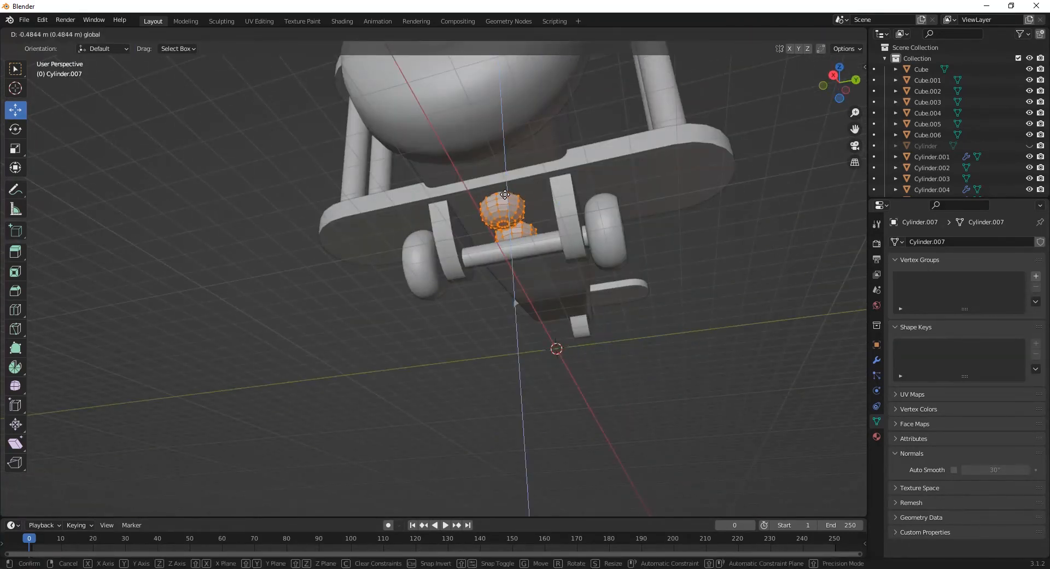
click(504, 194)
middle_drag(505, 194, 524, 215)
click(513, 225)
key(Tab)
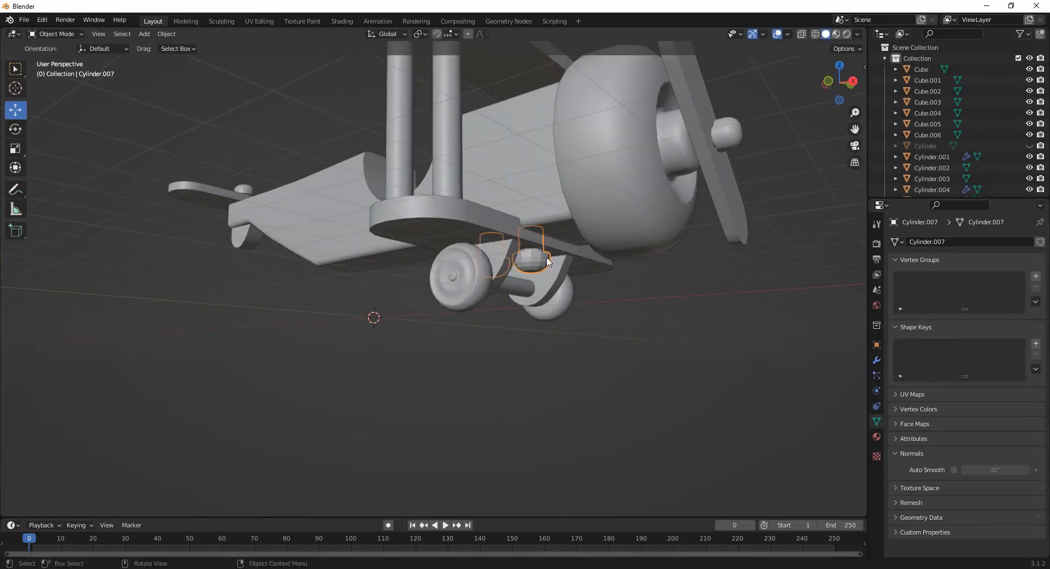
Reset the propeller's X, Y and Z rotation to 0°.
click(559, 370)
middle_drag(559, 370, 561, 296)
scroll(451, 350, down, 5)
click(549, 194)
key(KP_3)
scroll(549, 195, up, 4)
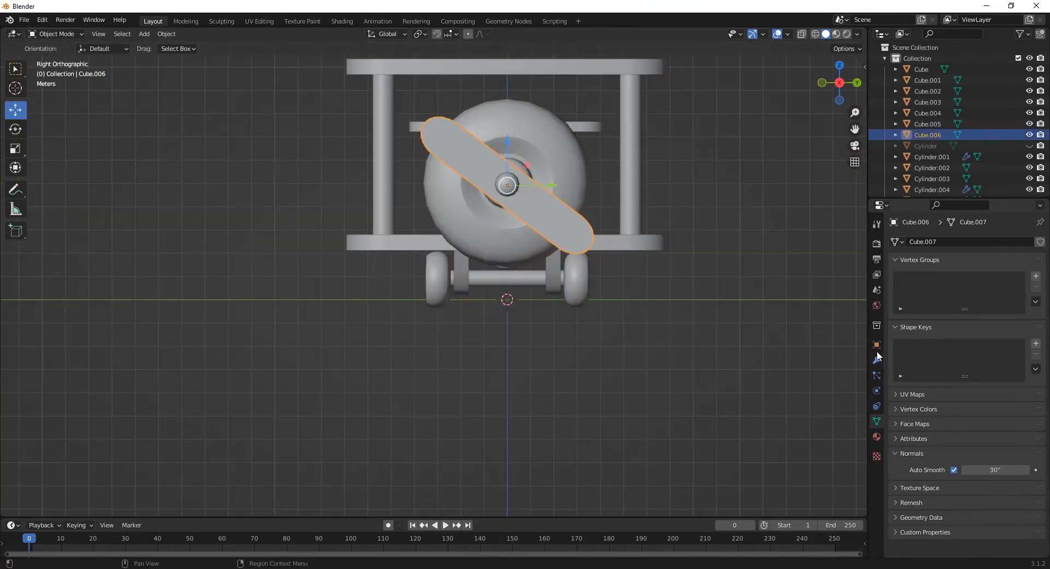
click(876, 348)
key(r)
click(508, 336)
click(984, 311)
text(0)
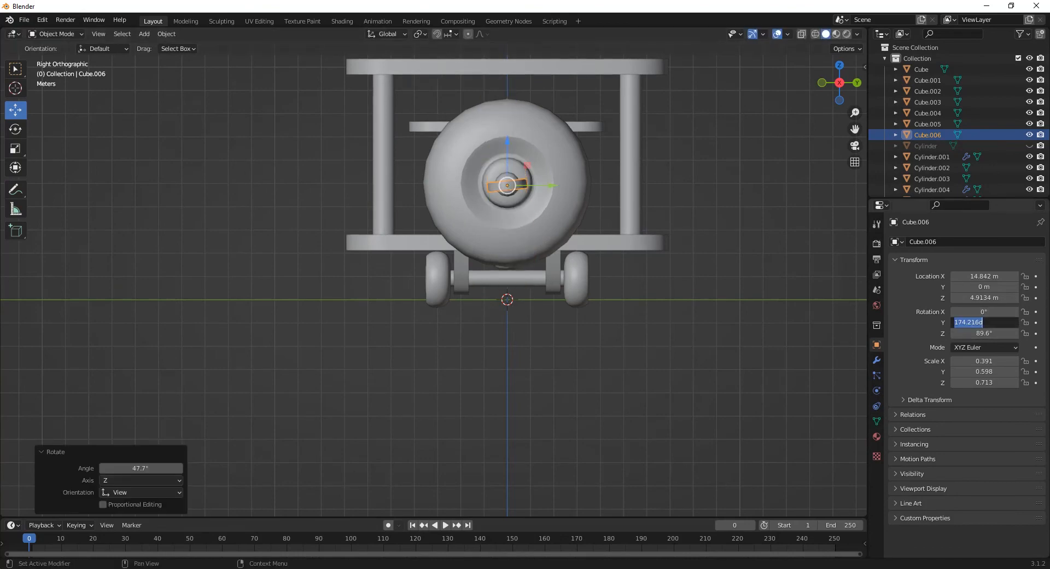
middle_drag(556, 256, 574, 247)
key(ctrl+KP_7)
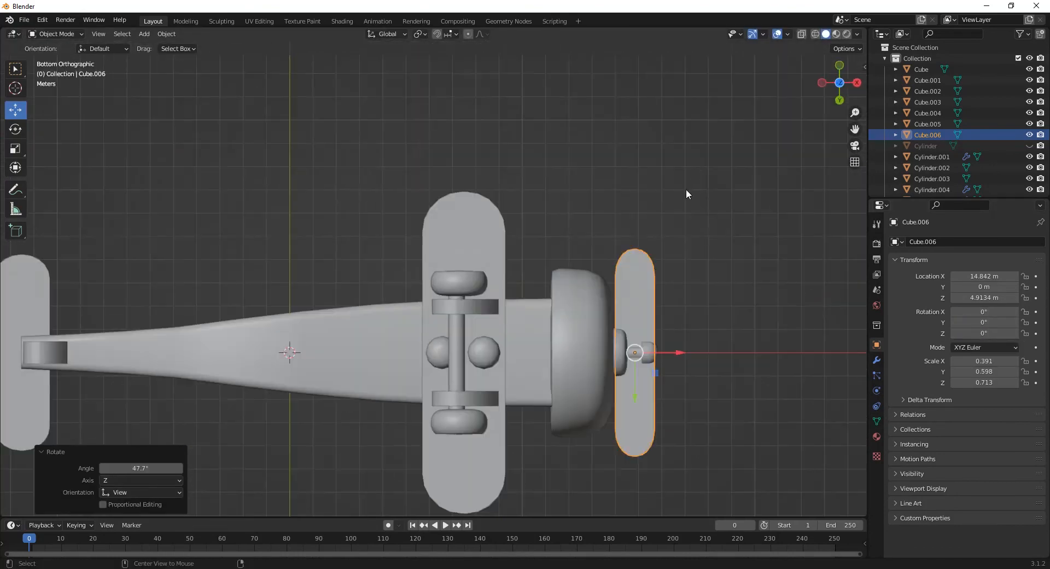
Turn the propeller in the side view and set its Y rotation to exactly 90°.
key(KP_1)
scroll(686, 218, up, 2)
key(r)
click(646, 137)
click(985, 322)
text(90)
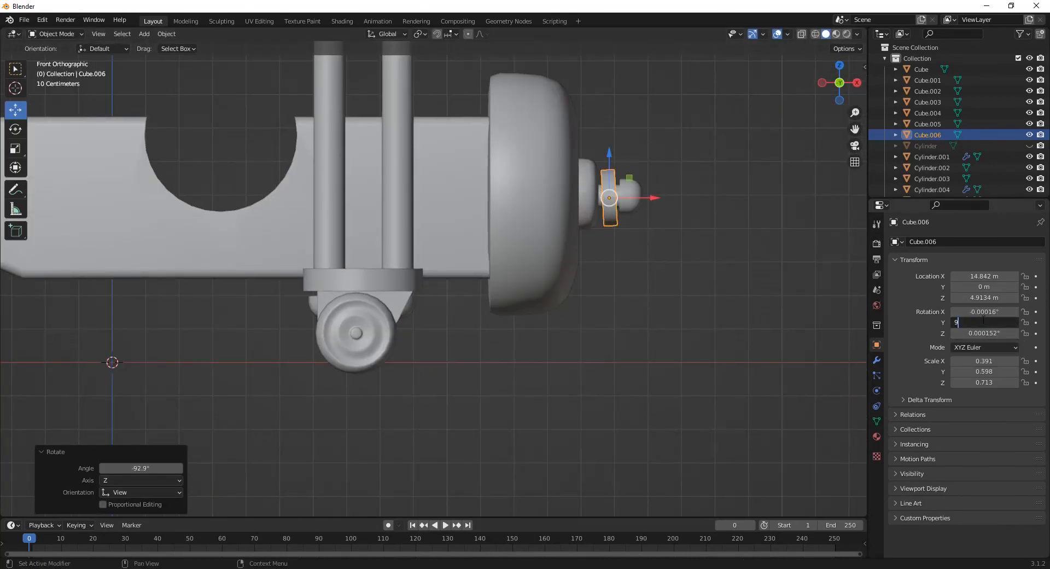
key(Return)
Display the whole plane with material preview shading.
middle_drag(694, 300, 621, 306)
key(KP_3)
click(586, 307)
scroll(464, 293, down, 6)
middle_drag(464, 293, 581, 333)
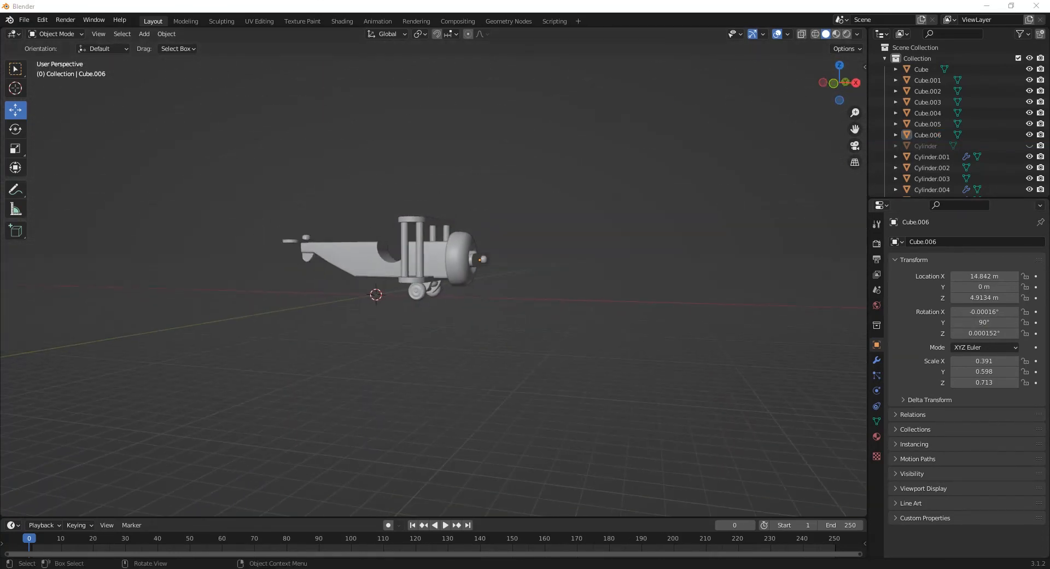
middle_drag(392, 310, 394, 335)
scroll(394, 335, up, 3)
click(838, 34)
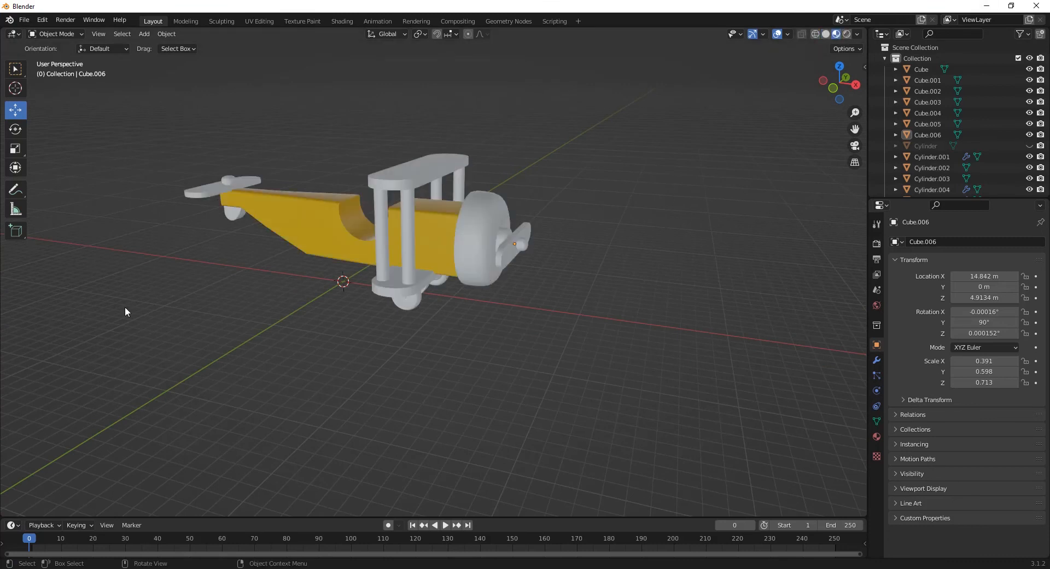
Join the wing struts, the tail skid and the landing gear brackets into one object.
click(410, 242)
shift+click(383, 241)
shift+click(234, 212)
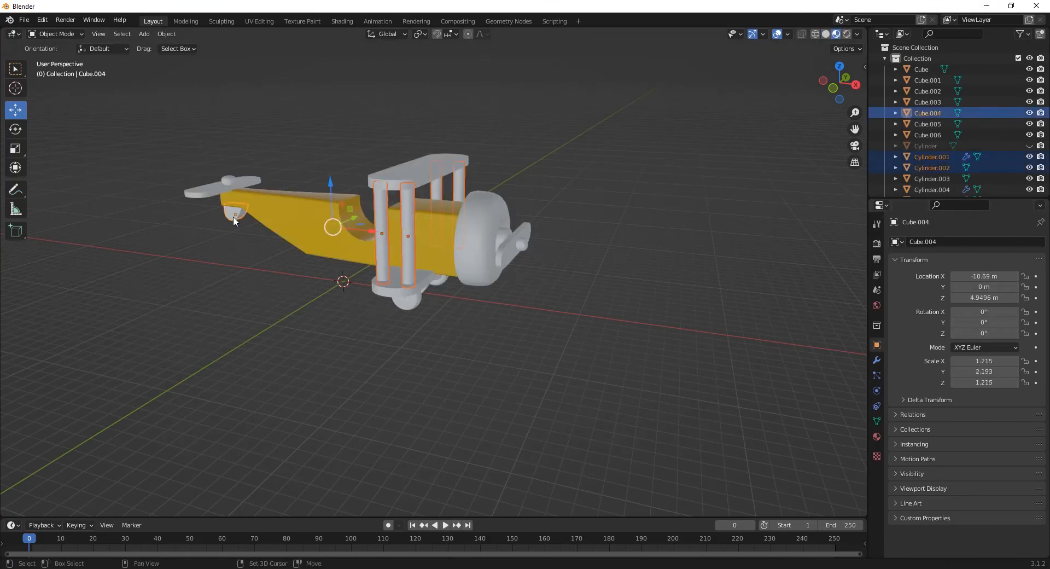
middle_drag(234, 212, 350, 270)
shift+click(436, 298)
key(ctrl+j)
Join the tail peg, nose peg and underside pegs into one object.
middle_drag(435, 298, 519, 344)
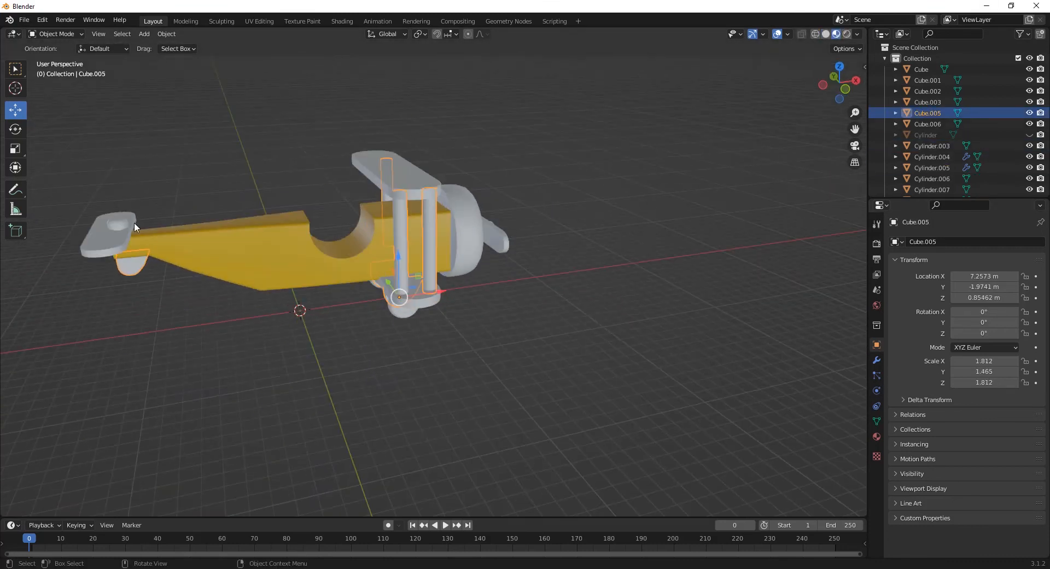
click(112, 221)
middle_drag(142, 230, 486, 350)
shift+click(537, 297)
shift+click(477, 312)
key(ctrl+j)
Try to join both wings, the tailplane, the engine cowling and the wheel axle into one object.
click(410, 157)
shift+click(404, 276)
shift+click(500, 272)
shift+click(476, 219)
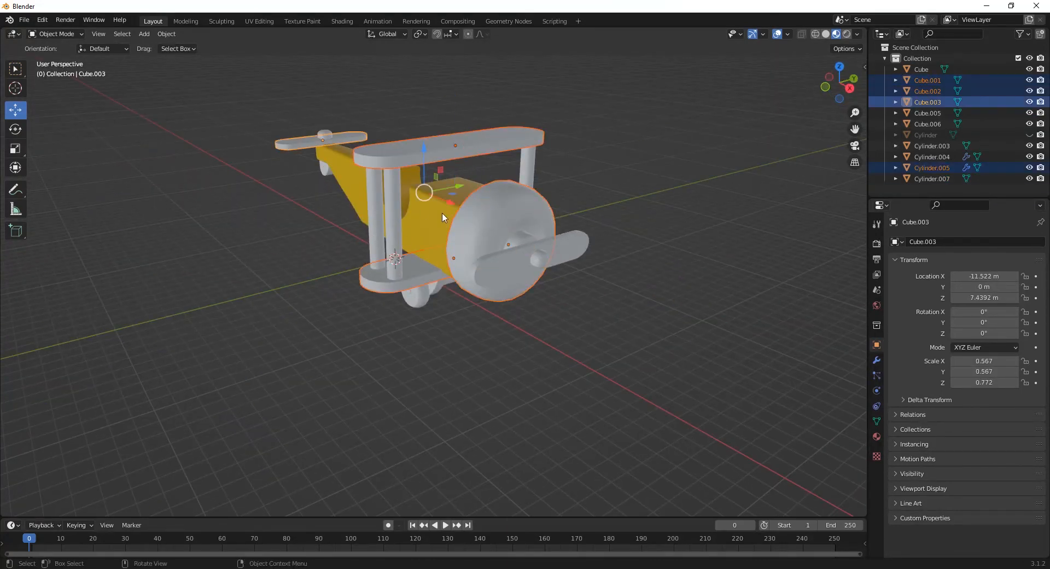
middle_drag(476, 219, 441, 320)
shift+click(453, 316)
key(ctrl+j)
key(ctrl+z)
middle_drag(622, 346, 671, 380)
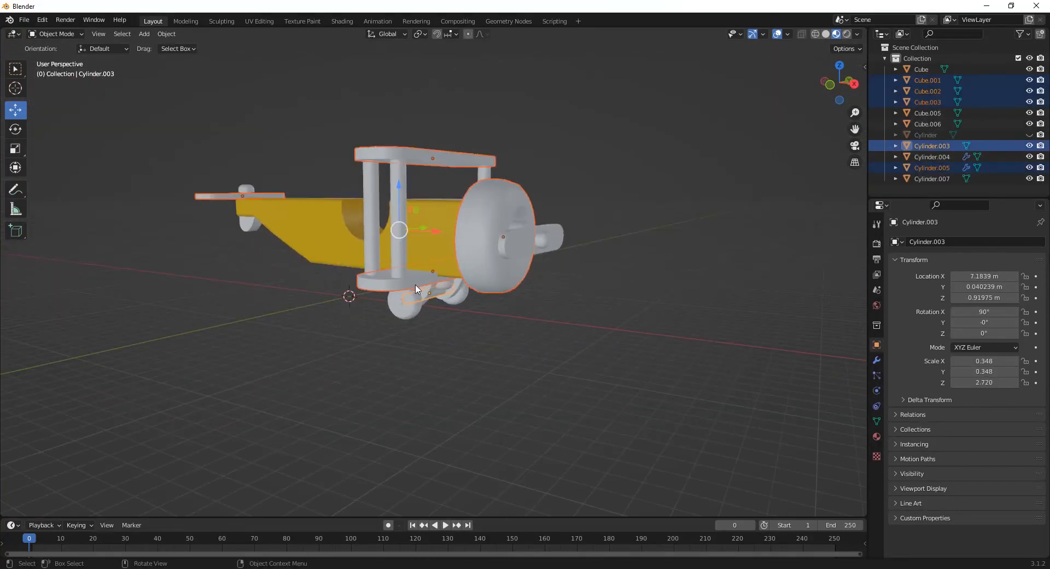
Join the upper wing, lower wing, wheel axle and tailplane into one object, leaving out the engine cowling.
click(379, 282)
shift+click(399, 263)
click(437, 157)
middle_drag(526, 415, 478, 357)
shift+click(481, 330)
shift+click(404, 278)
middle_drag(403, 278, 453, 365)
shift+click(191, 112)
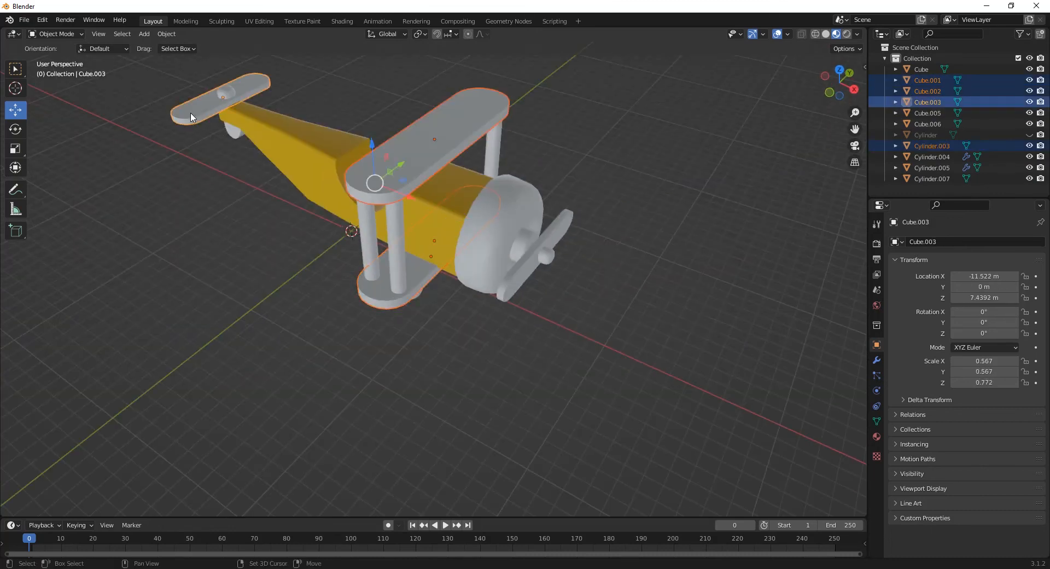
key(ctrl+j)
Copy the hex code of the fuselage material's yellow base color.
middle_drag(367, 227, 363, 267)
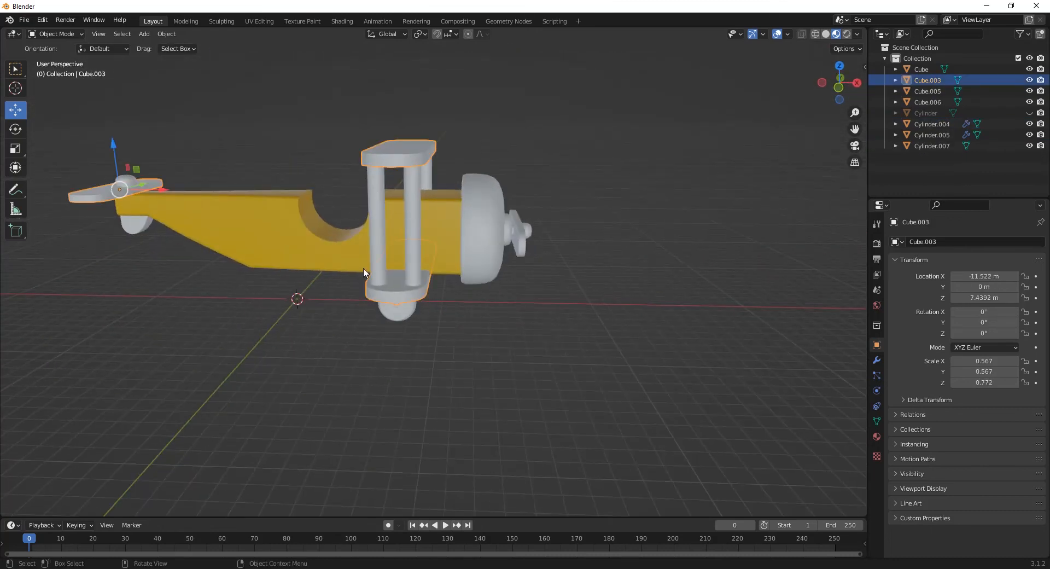
click(363, 268)
click(877, 436)
click(993, 404)
click(1007, 339)
click(965, 356)
key(ctrl+c)
Give the joined struts and landing gear brackets a new material with the copied base color E7B014.
click(412, 241)
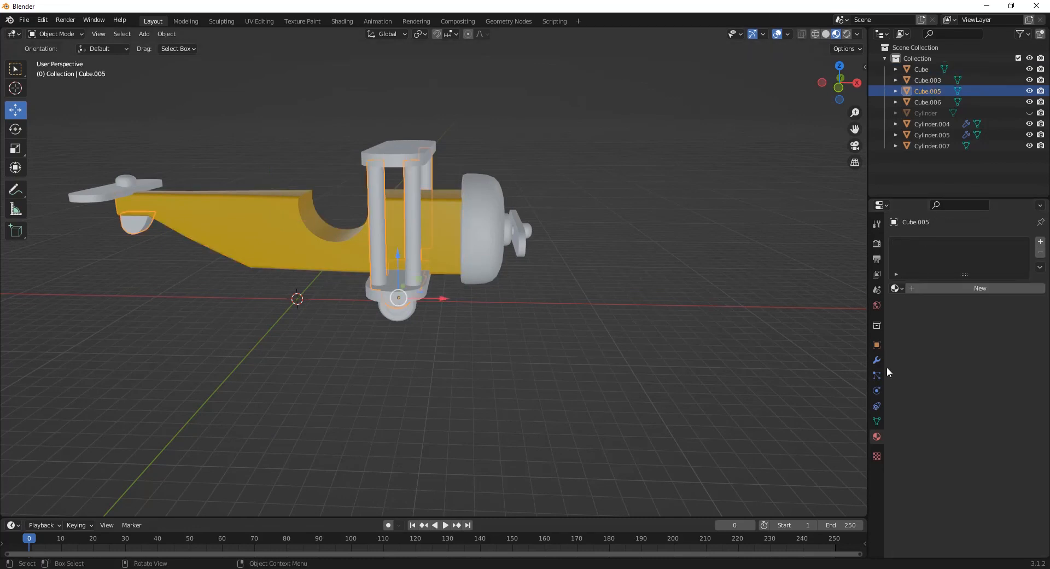
click(985, 289)
click(996, 404)
click(979, 356)
key(ctrl+v)
key(Return)
Give the joined wings, tailplane and axle a new material with dark brown base color 291100.
click(490, 339)
middle_drag(490, 323, 429, 328)
click(449, 150)
click(975, 290)
click(1006, 406)
click(956, 324)
drag(1021, 317, 1021, 313)
click(1011, 404)
Copy the wings' base color 291100 and apply it to a new material on the engine cowling.
click(966, 356)
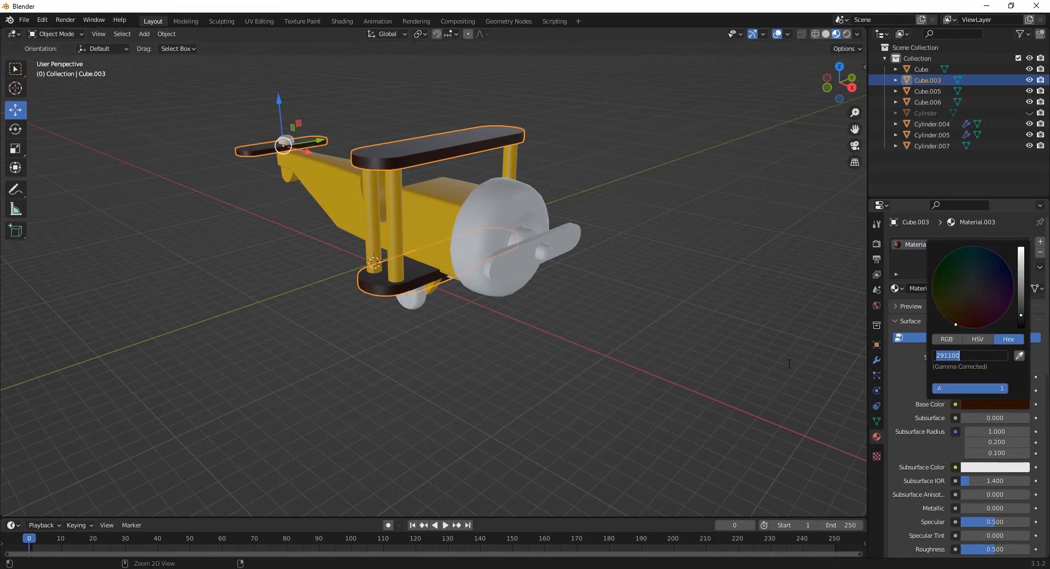
key(ctrl+c)
click(492, 221)
click(932, 290)
click(996, 404)
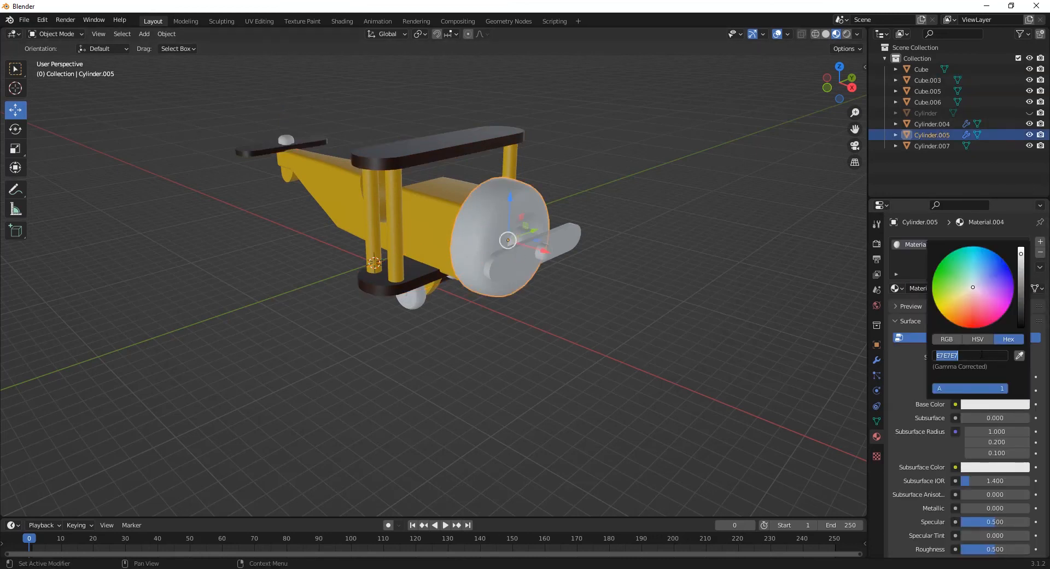
click(965, 355)
key(ctrl+v)
key(Return)
Copy the fuselage's base color E7B014 and apply it to a new material on the propeller.
scroll(618, 313, down, 1)
middle_drag(618, 313, 662, 308)
click(434, 233)
click(1008, 405)
click(965, 355)
key(ctrl+c)
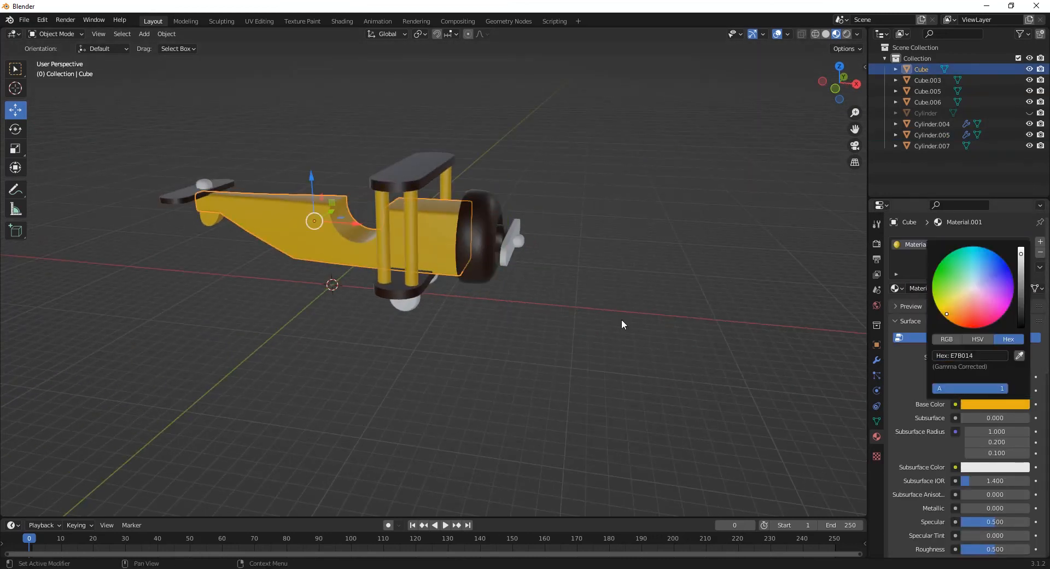
click(510, 250)
click(989, 289)
click(993, 404)
click(967, 356)
key(ctrl+v)
key(Return)
Give the joined pegs a new material with a darker grey base color, lower roughness and raised metallic value.
scroll(578, 346, up, 3)
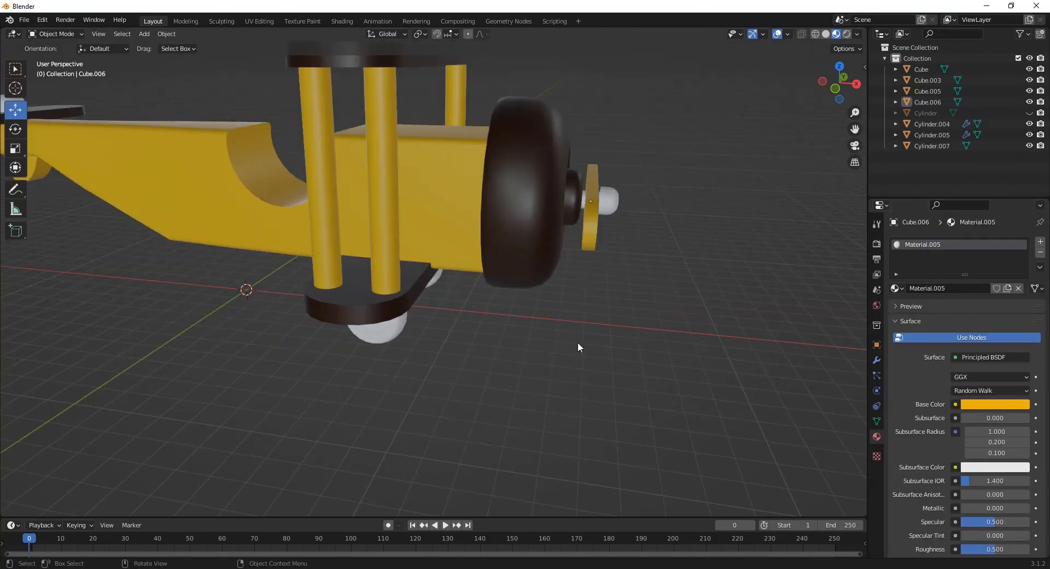
middle_drag(578, 346, 519, 342)
click(631, 236)
click(980, 288)
scroll(979, 404, down, 1)
click(996, 382)
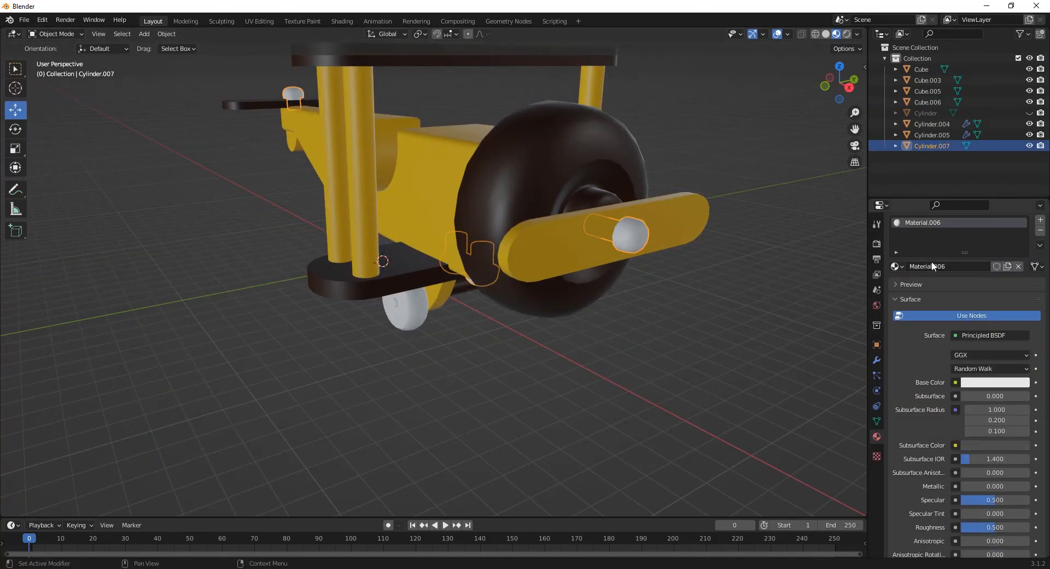
scroll(596, 291, down, 1)
middle_drag(596, 290, 595, 265)
scroll(993, 397, up, 1)
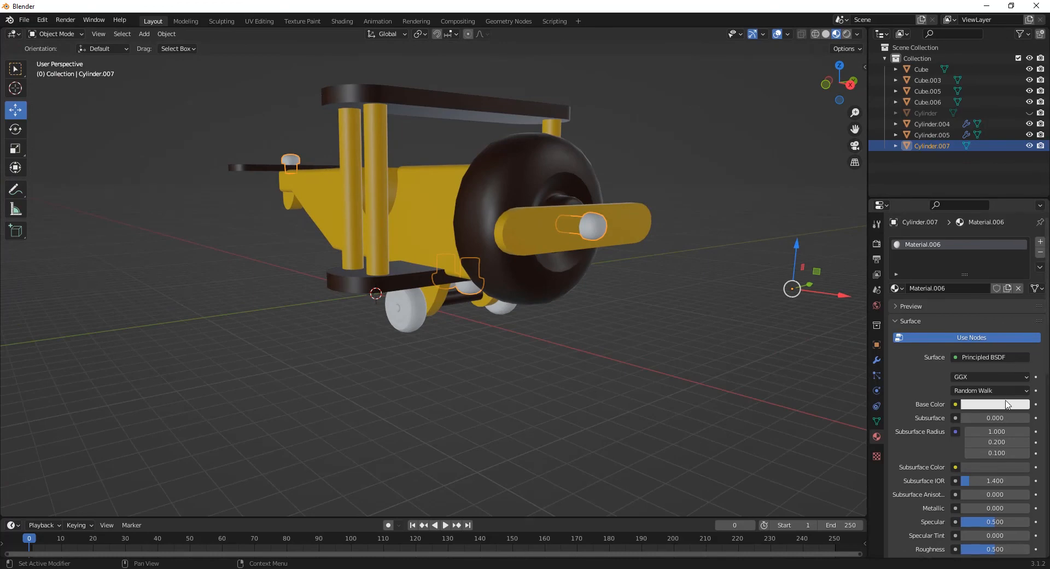
click(1008, 404)
click(1020, 300)
scroll(997, 432, down, 5)
drag(997, 440, 968, 440)
drag(969, 399, 1012, 399)
click(583, 370)
Give the wheels a new material with a near-black base color and adjust its surface reflection values.
scroll(581, 370, down, 2)
mouse_move(581, 370)
middle_down()
mouse_move(605, 403)
mouse_move(571, 355)
middle_up()
click(488, 315)
click(980, 288)
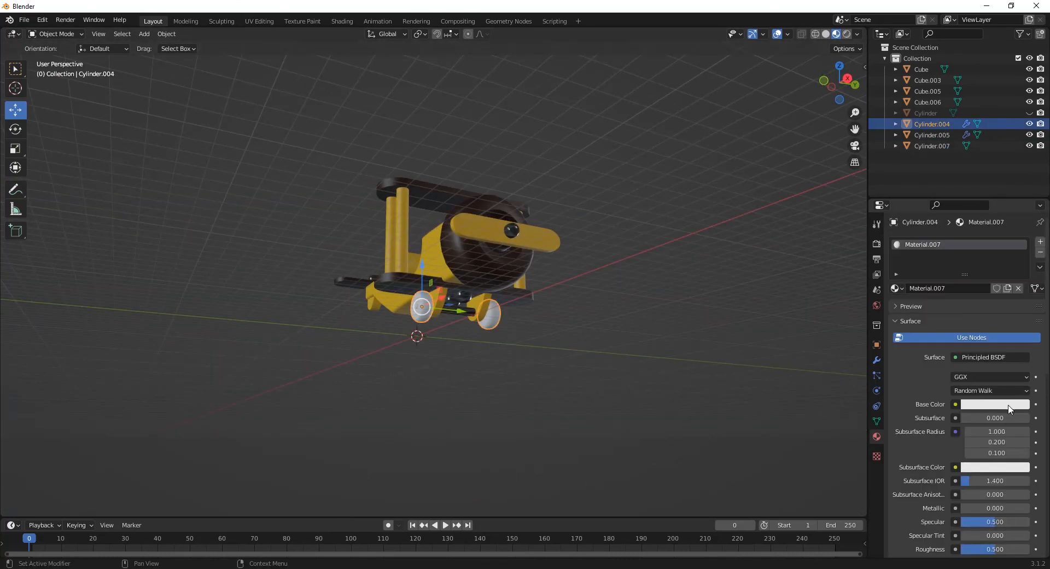
click(1011, 405)
drag(1021, 306, 1020, 353)
drag(996, 508, 1009, 508)
drag(1009, 521, 987, 522)
Make the painted parts glossier by lowering their material roughness, setting the brown wing material to 0.217.
scroll(537, 356, up, 4)
mouse_move(459, 328)
middle_down()
mouse_move(537, 355)
mouse_move(477, 329)
mouse_move(402, 349)
mouse_move(451, 329)
middle_up()
click(477, 329)
scroll(477, 329, down, 4)
click(432, 233)
scroll(1009, 487, down, 3)
drag(1009, 483, 969, 484)
click(480, 238)
click(432, 151)
click(619, 337)
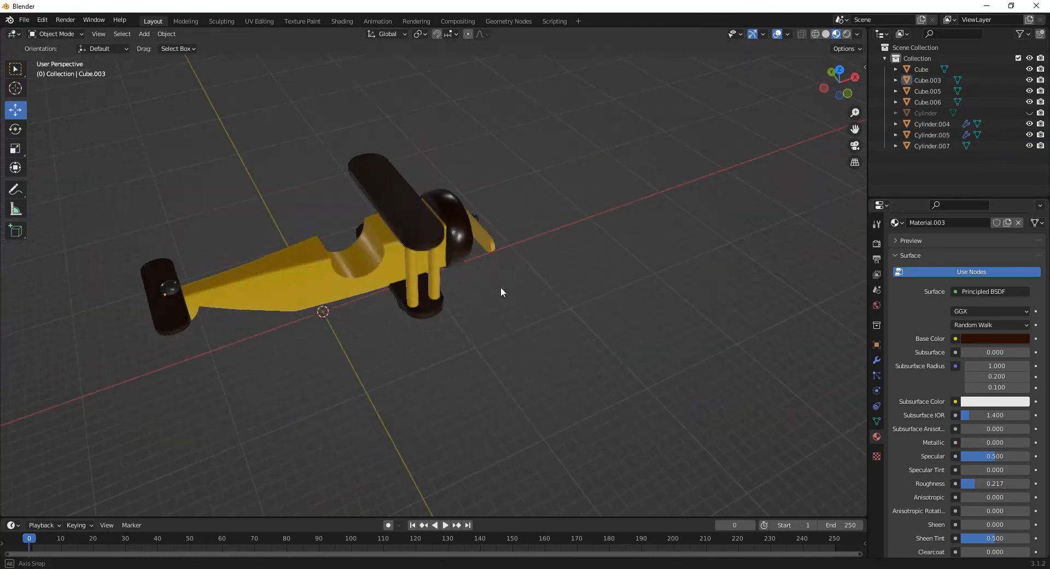